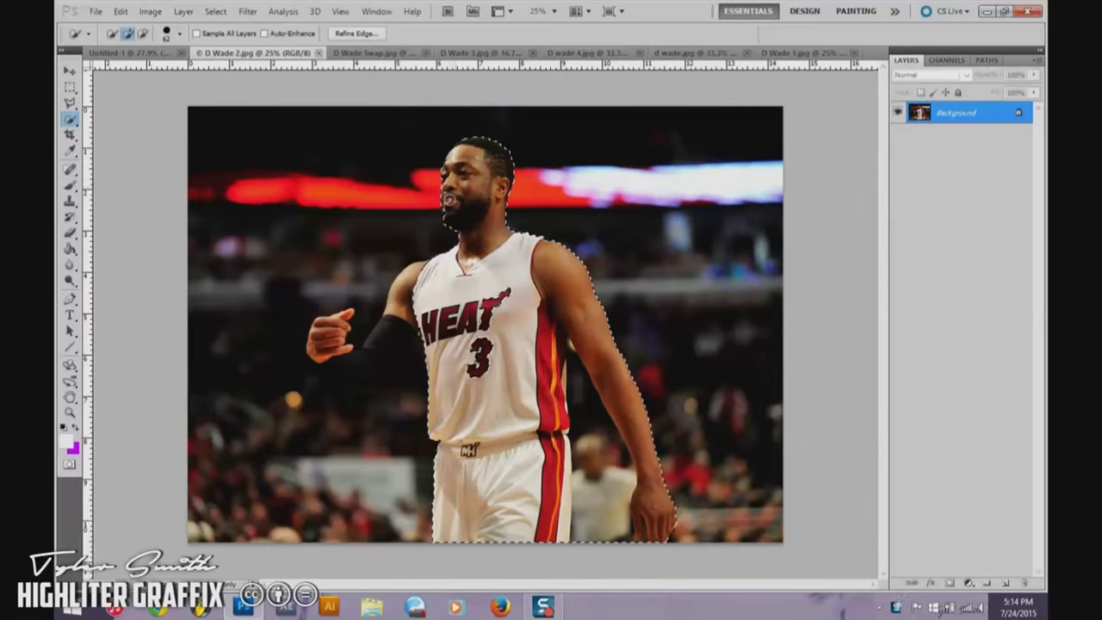
# - Subtract the background person near the shorts and copy the player to its own layer
pyautogui.click(143, 32)
pyautogui.moveTo(603, 482); pyautogui.dragTo(625, 527)
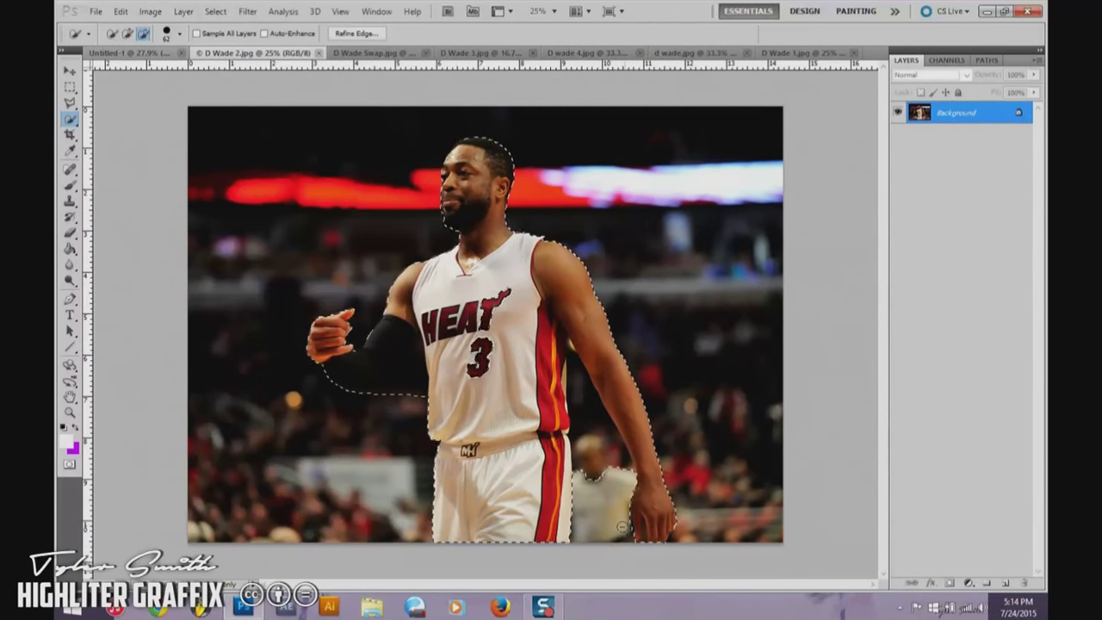
pyautogui.hotkey('ctrl', 'j')
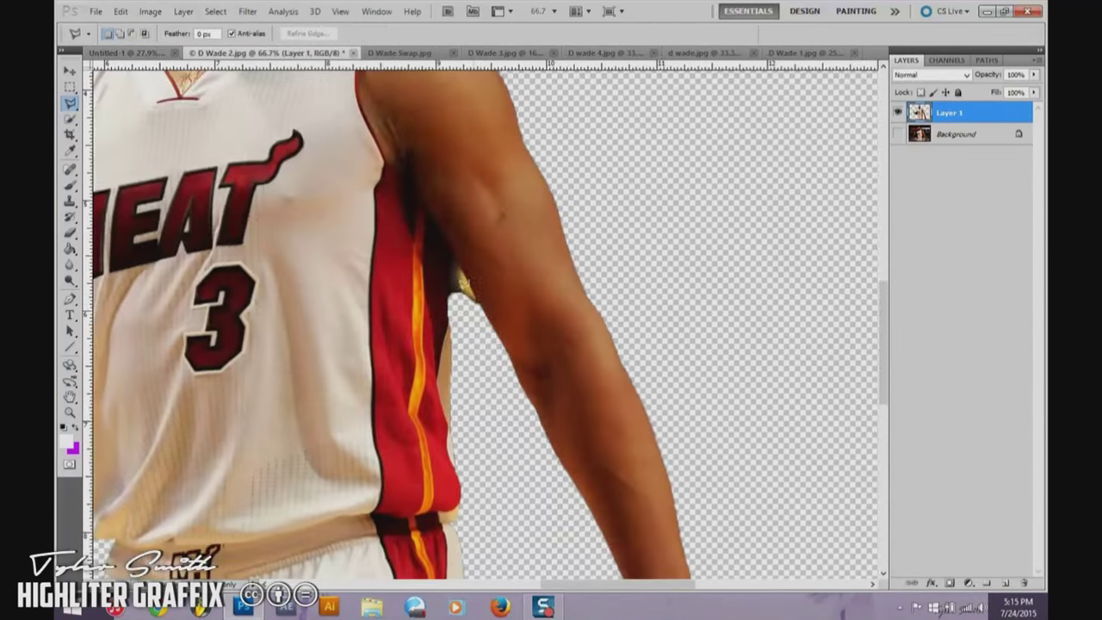
# - Clean leftover background around the armpit and black-sleeved arm edge with Polygonal Lasso
pyautogui.click(457, 250)
pyautogui.scroll(-3, 452, 298)
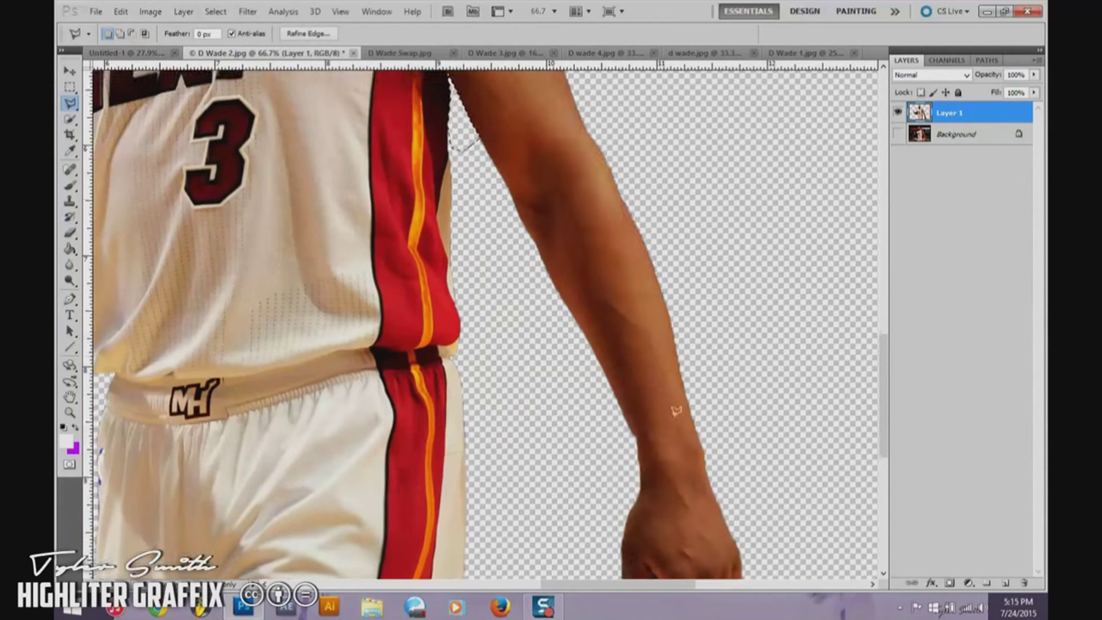
pyautogui.scroll(-3, 631, 411)
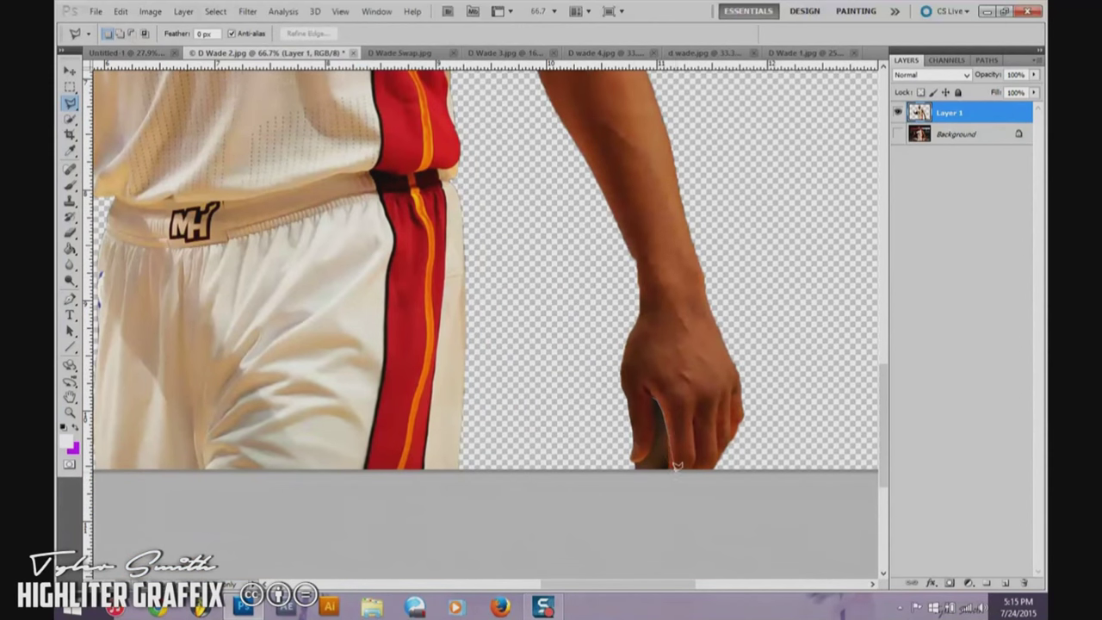
pyautogui.press('z')
pyautogui.click(691, 291)
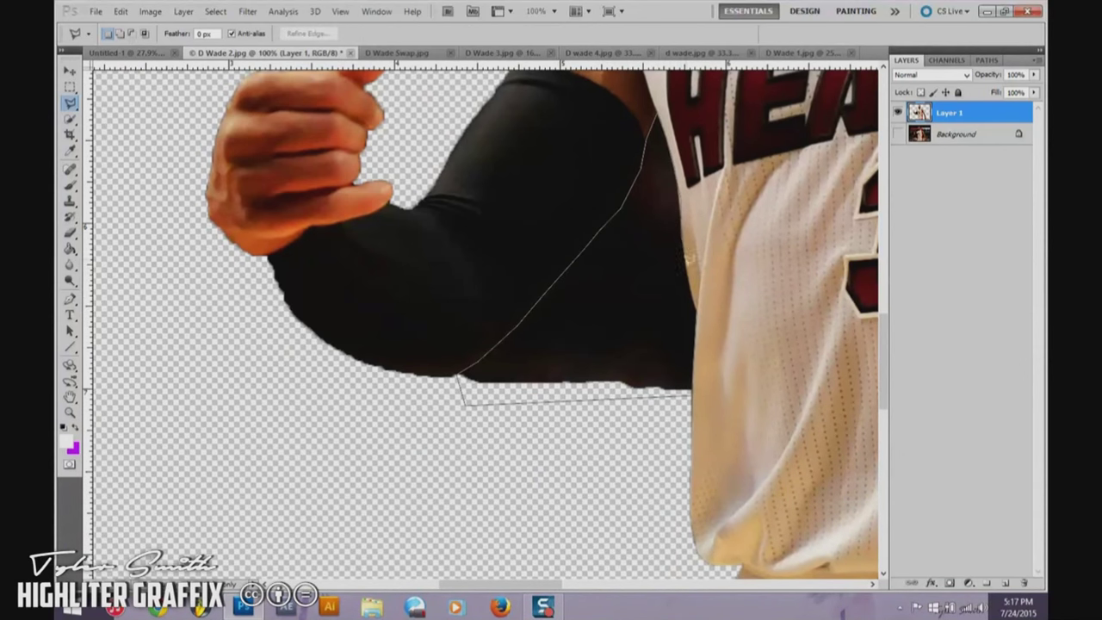
pyautogui.press('z')
pyautogui.hotkey('ctrl', '0')
# - Restore the original photo background and switch to Quick Selection for D Wade 3.jpg
pyautogui.click(899, 134)
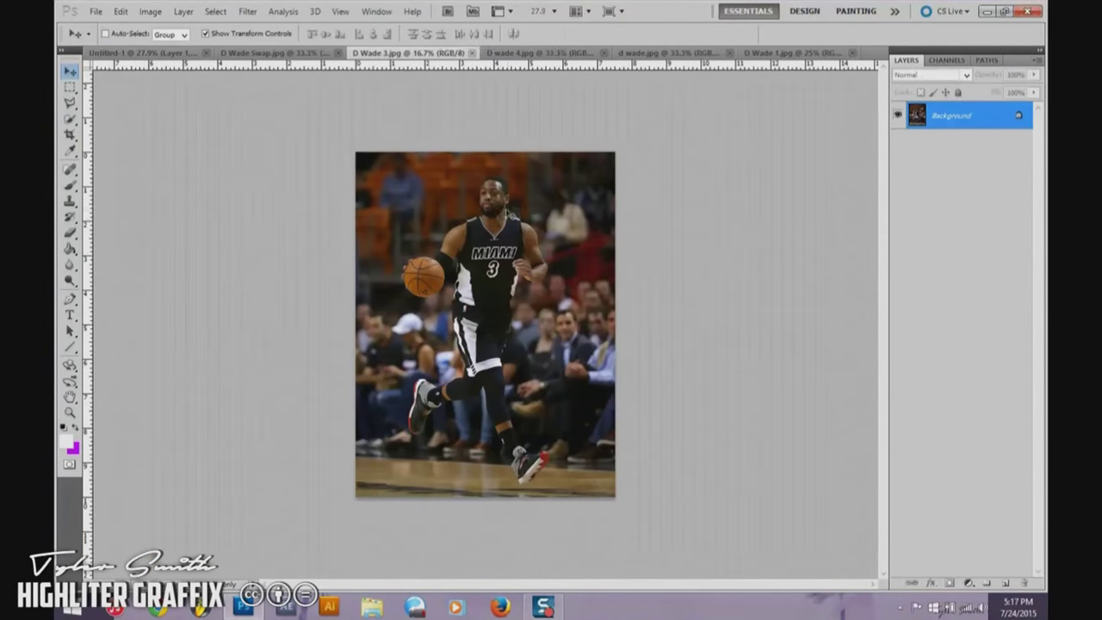
pyautogui.press('w')
pyautogui.hotkey('ctrl', '0')
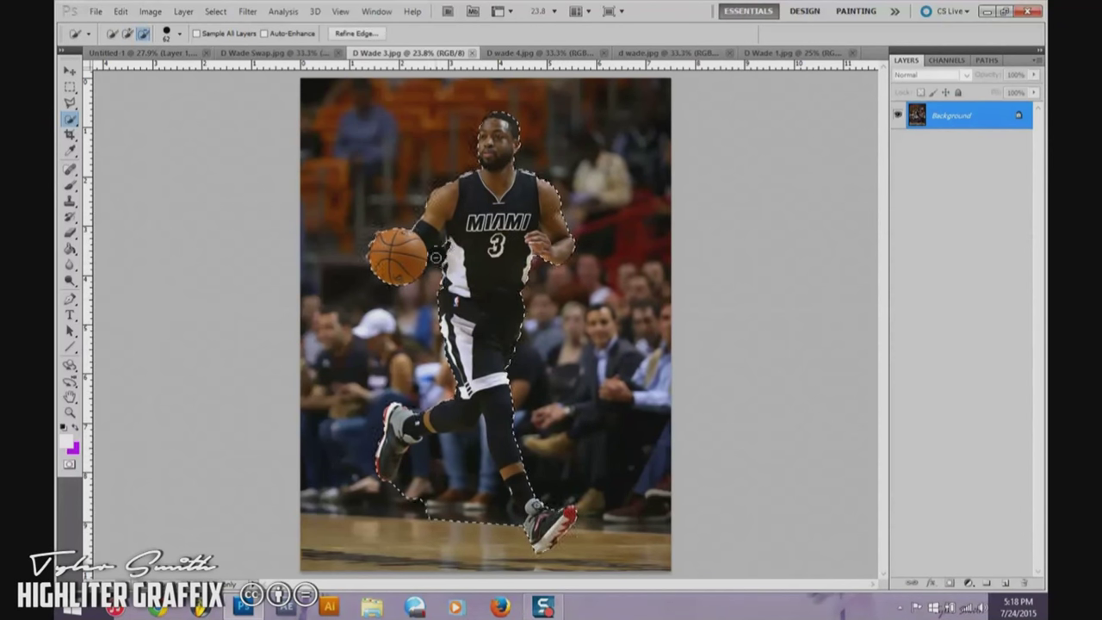
# - Copy the D Wade 3 player to a new layer via Layer via Copy and check its edges
pyautogui.rightClick(570, 177)
pyautogui.click(562, 321)
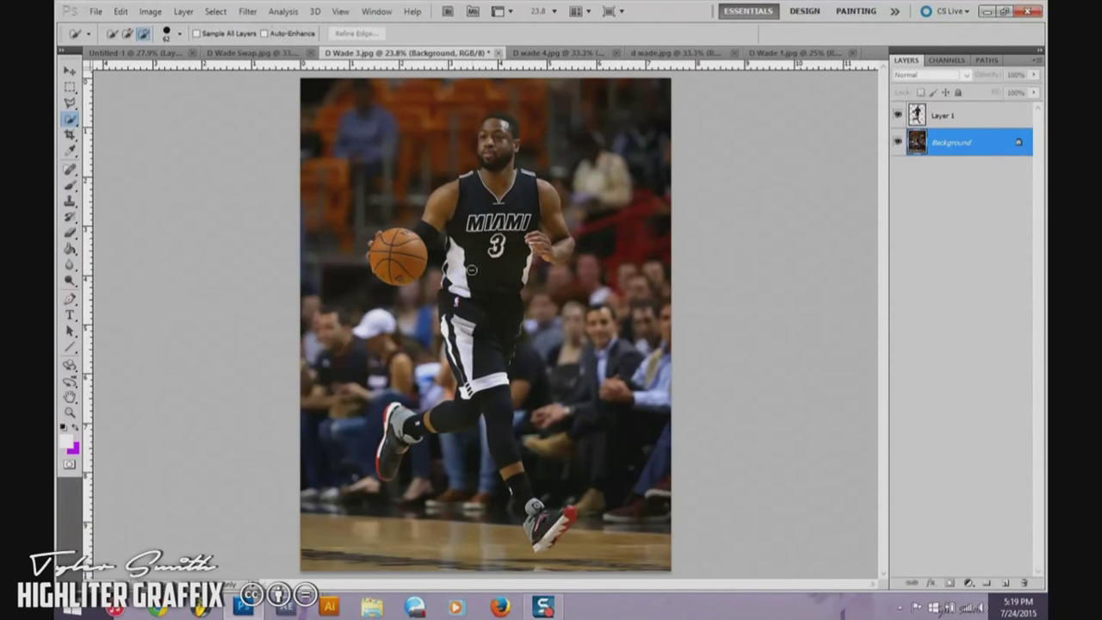
pyautogui.hotkey('alt', ']')
pyautogui.hotkey('alt', '[')
pyautogui.hotkey('alt', ']')
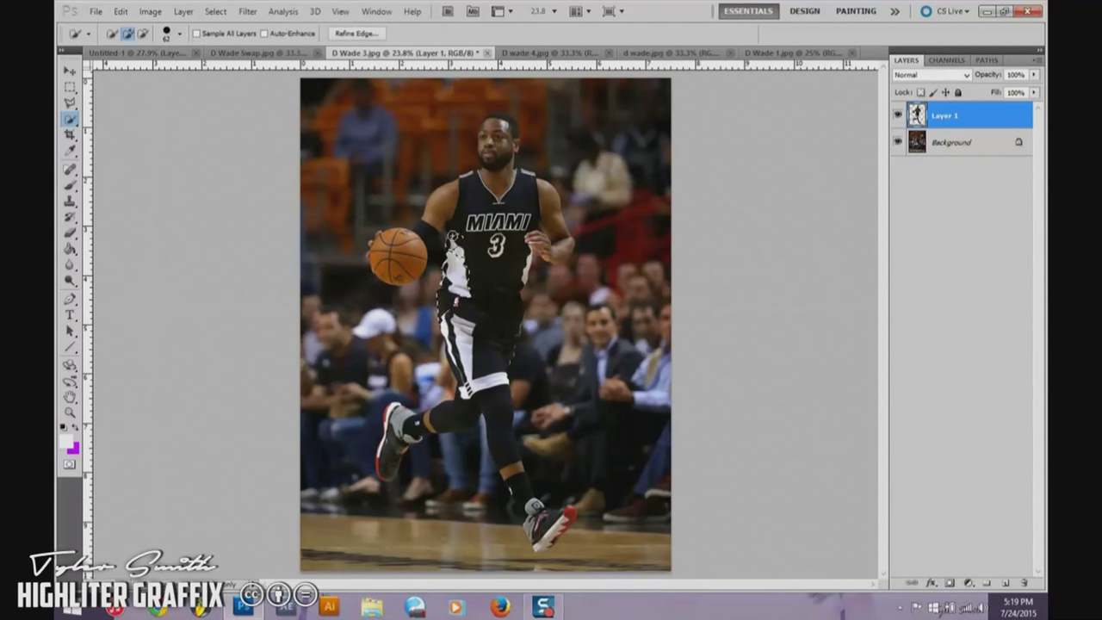
pyautogui.hotkey('ctrl', '+')
pyautogui.hotkey('ctrl', '+')
pyautogui.hotkey('ctrl', '+')
pyautogui.scroll(-5, 540, 205)
pyautogui.hotkey('shift', 'l')
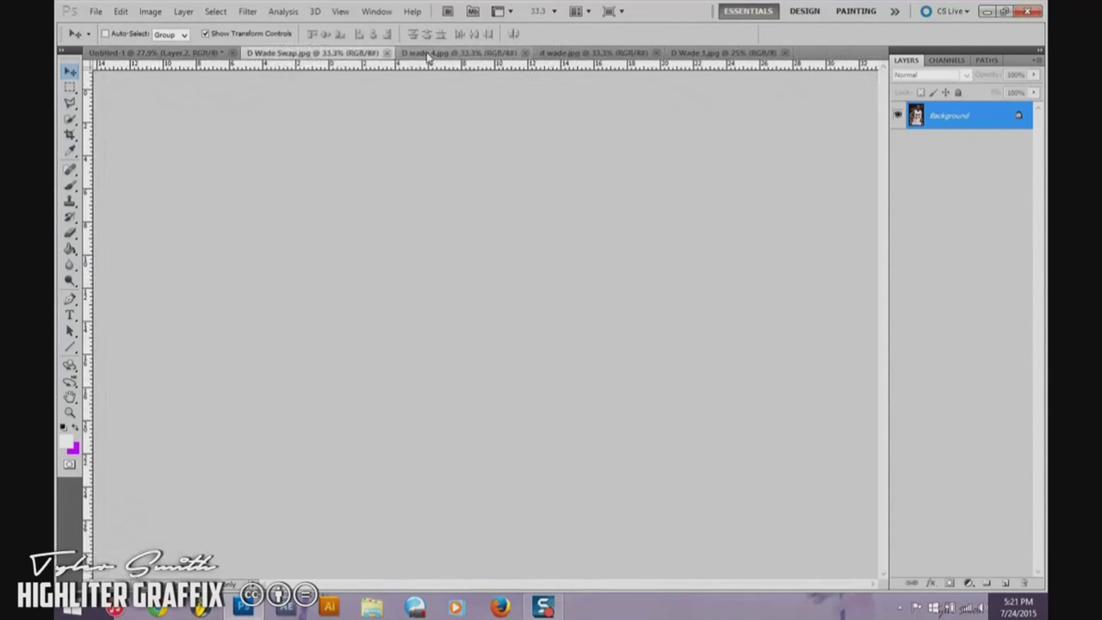
# - In D wade 4.jpg, delete the dark background fragments beside the legs
pyautogui.click(428, 53)
pyautogui.press('w')
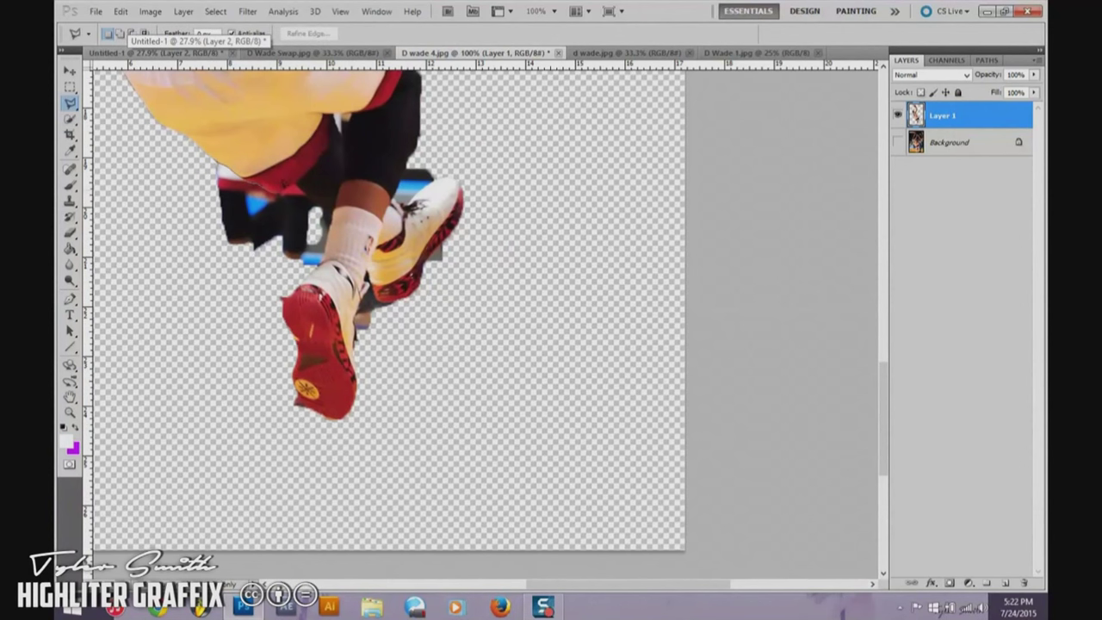
pyautogui.press('Delete')
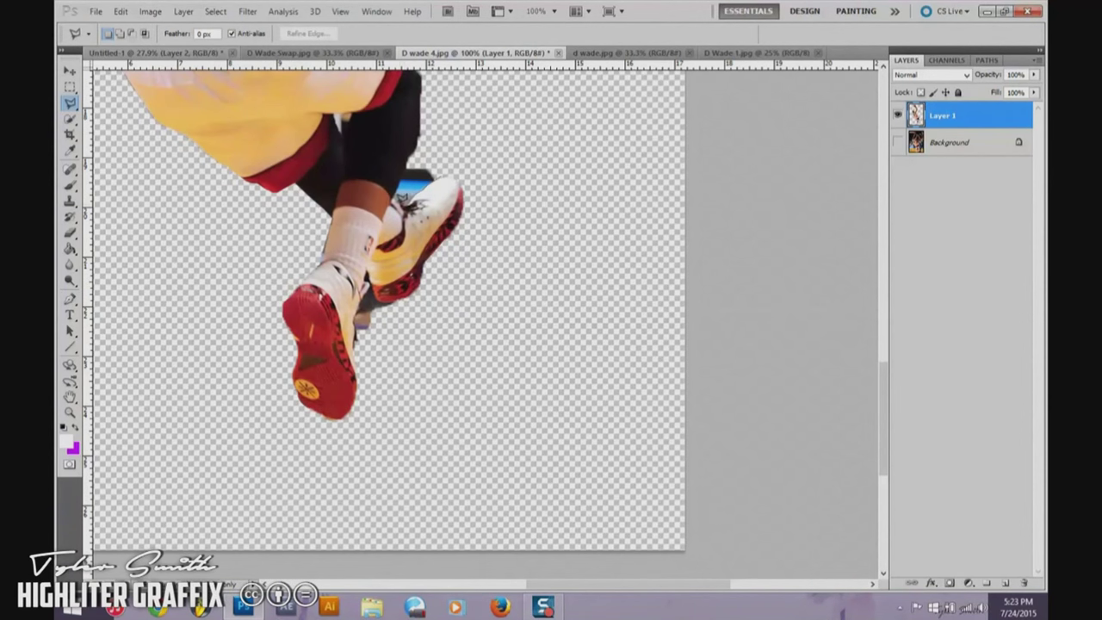
# - Zoom in on the shoes and inspect the D wade 4 cutout for leftover background
pyautogui.press('z')
pyautogui.click(367, 295)
pyautogui.click(367, 295)
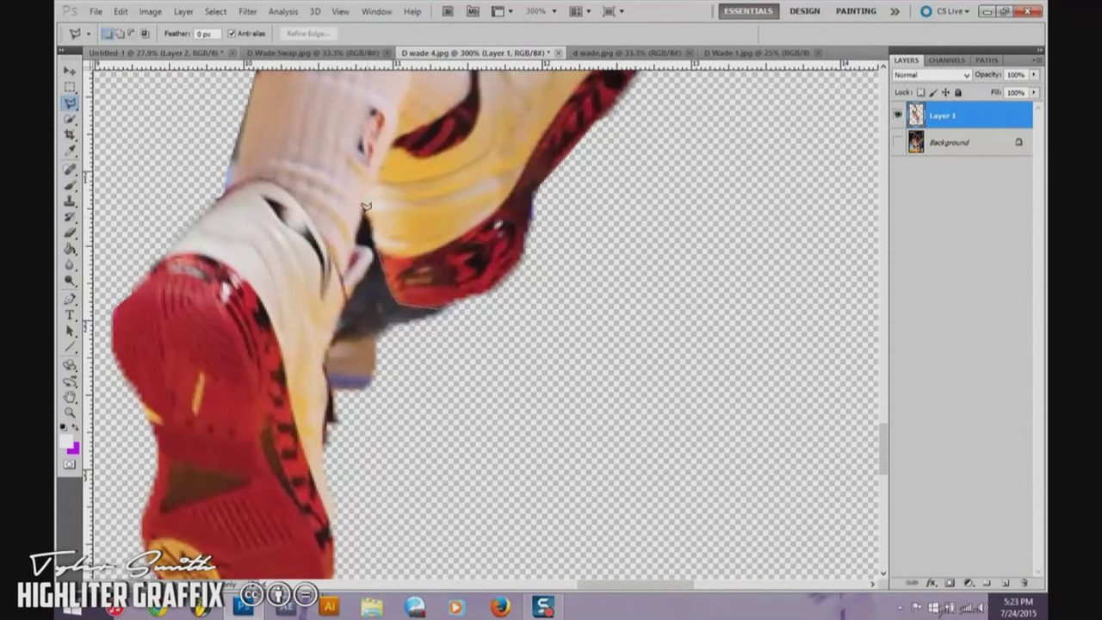
pyautogui.scroll(-5, 396, 394)
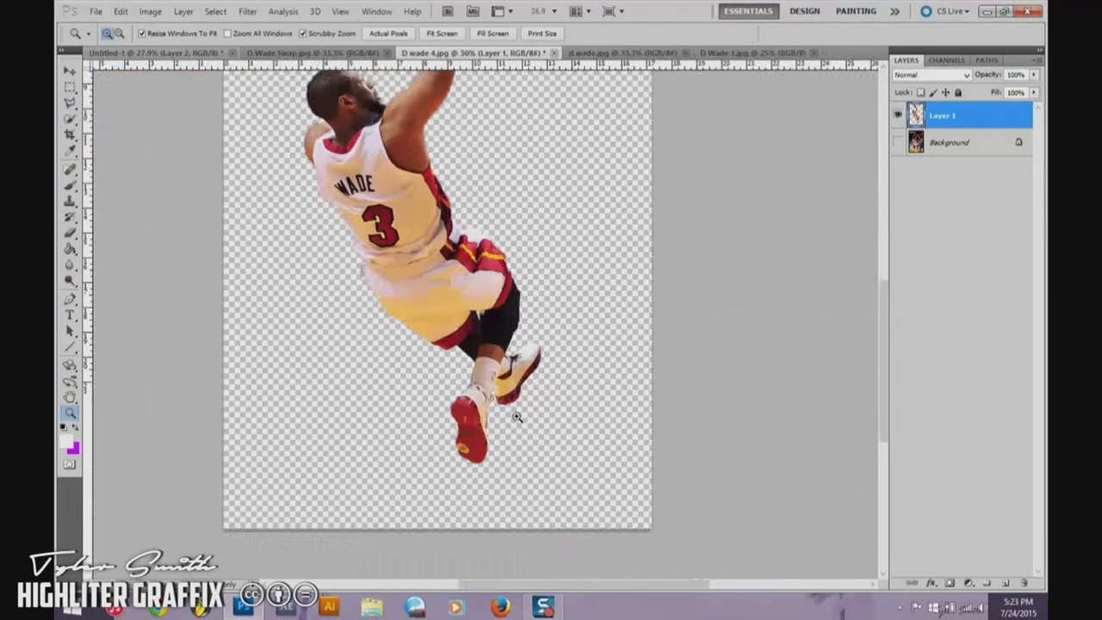
pyautogui.scroll(4, 480, 310)
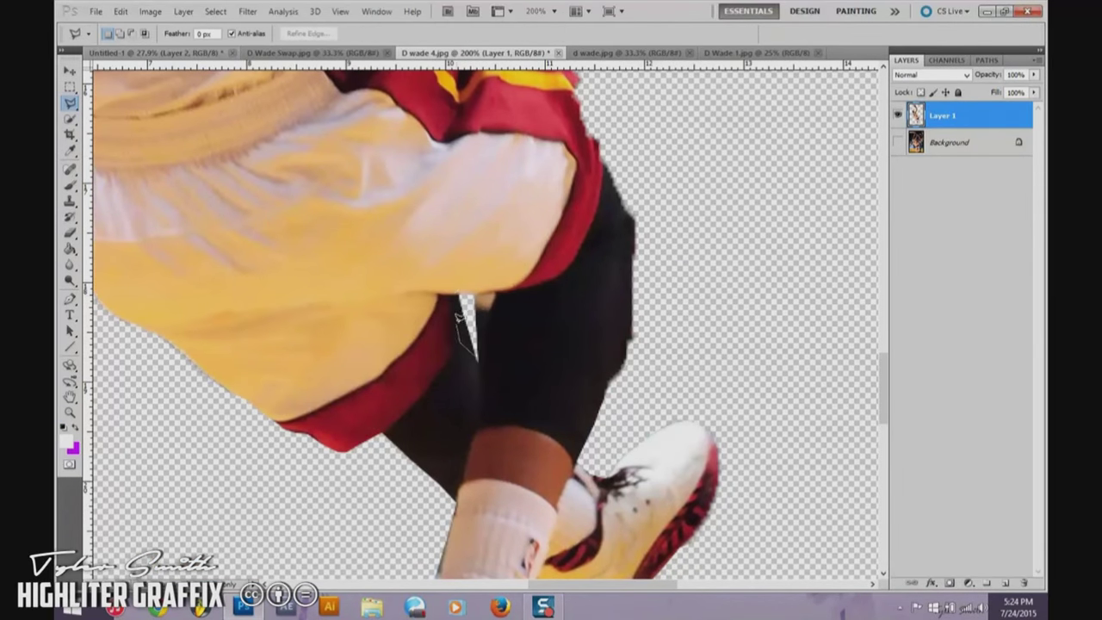
pyautogui.scroll(-4, 491, 435)
pyautogui.scroll(2, 491, 435)
pyautogui.scroll(3, 491, 435)
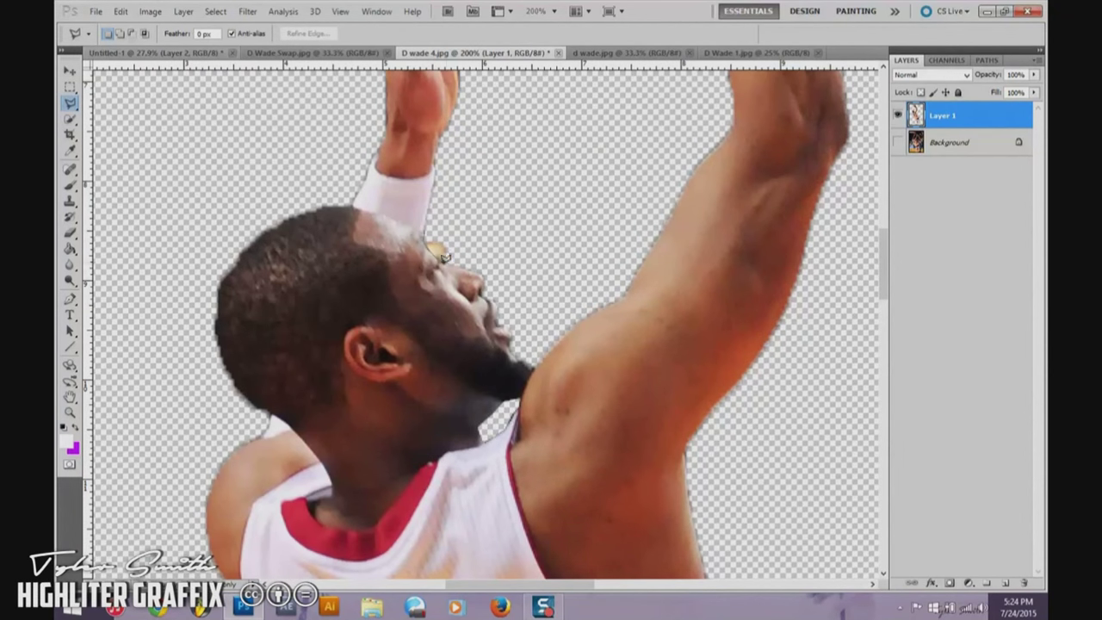
pyautogui.scroll(3, 476, 231)
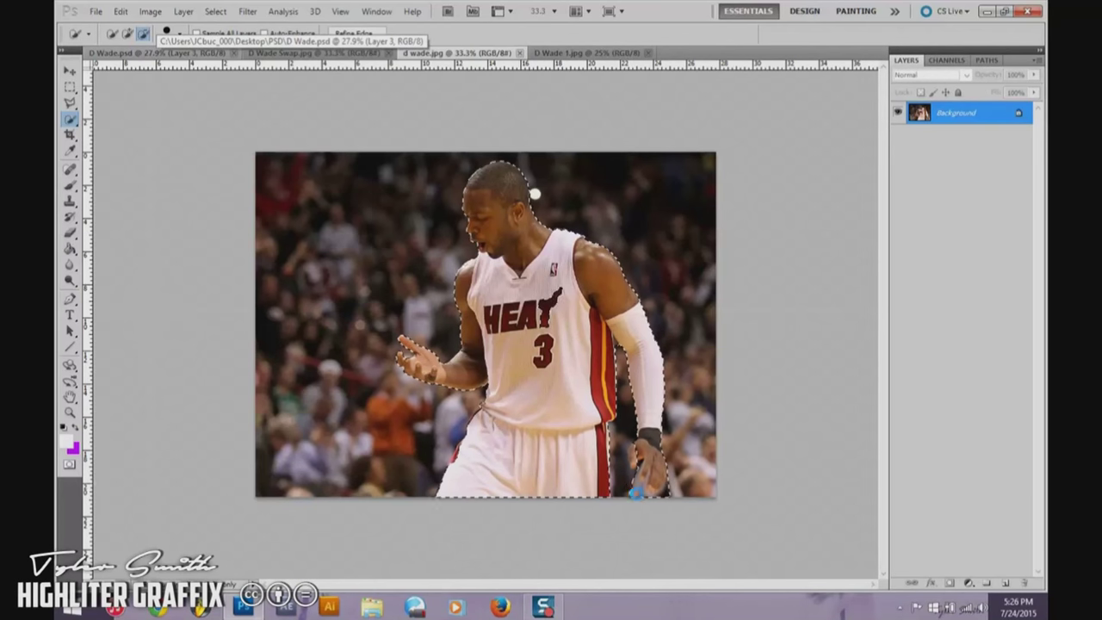
# - Trim stray background around the D Wade 1 player's arm and ball with Polygonal Lasso
pyautogui.press('l')
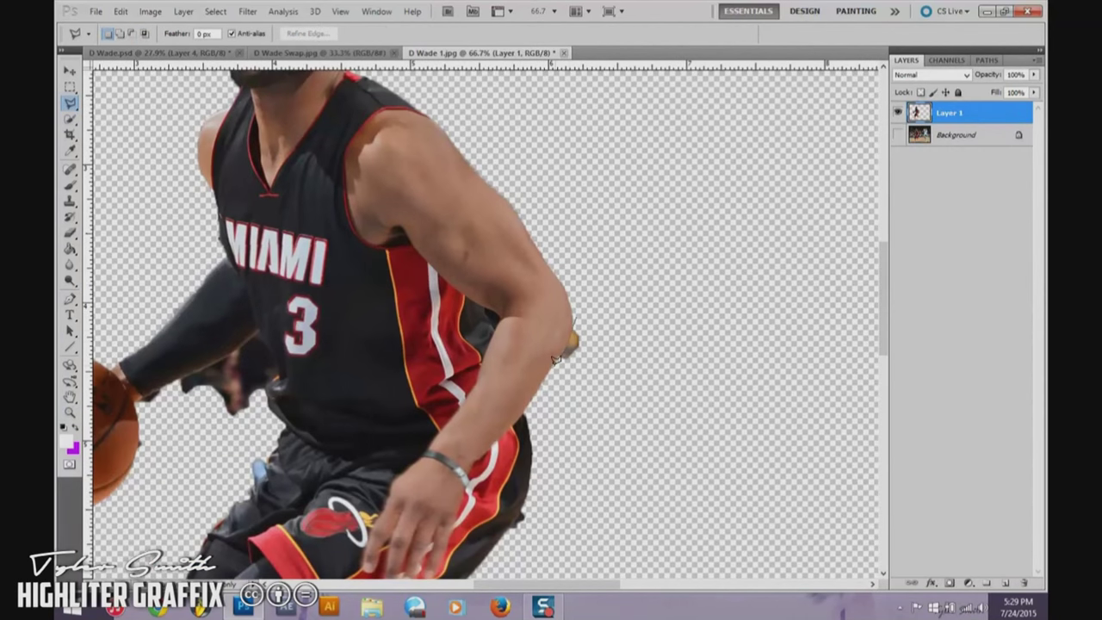
pyautogui.scroll(5, 359, 160)
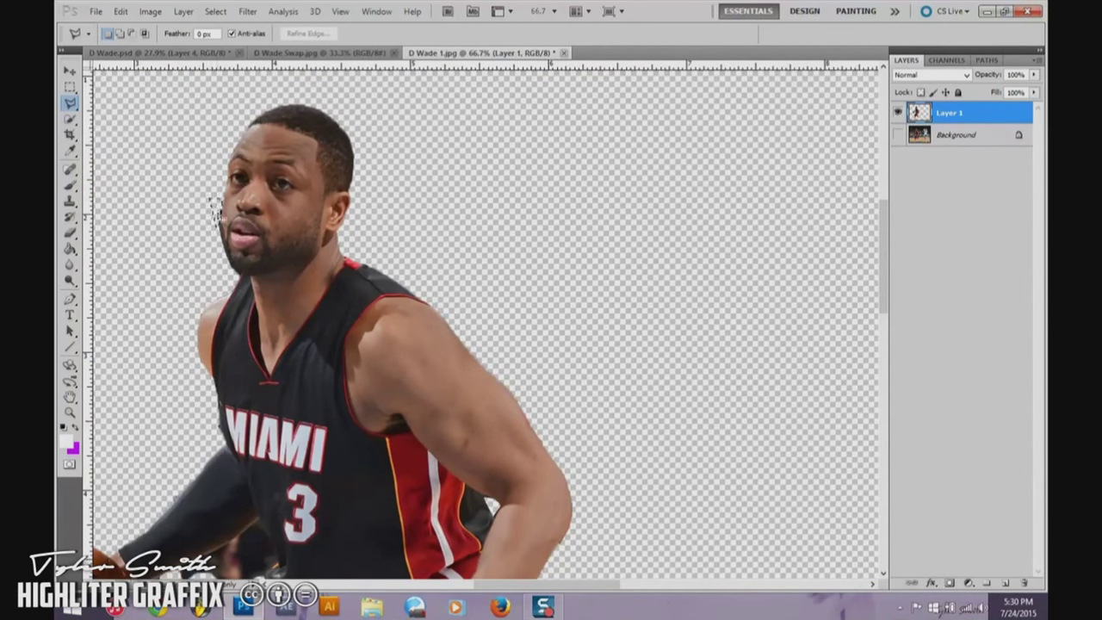
pyautogui.scroll(-5, 205, 379)
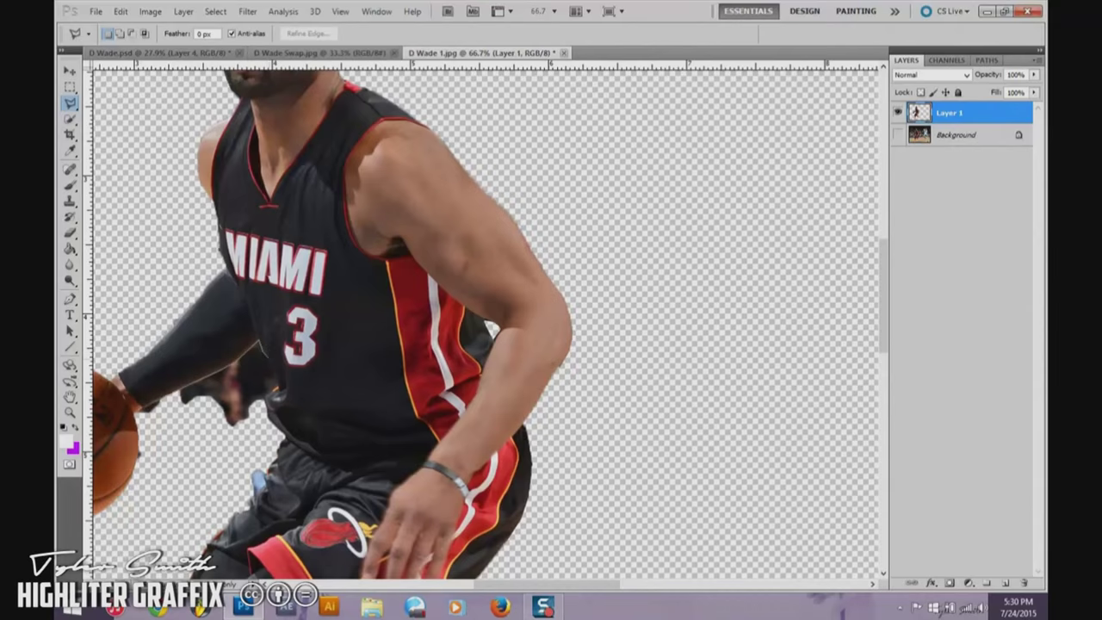
pyautogui.scroll(-3, 267, 392)
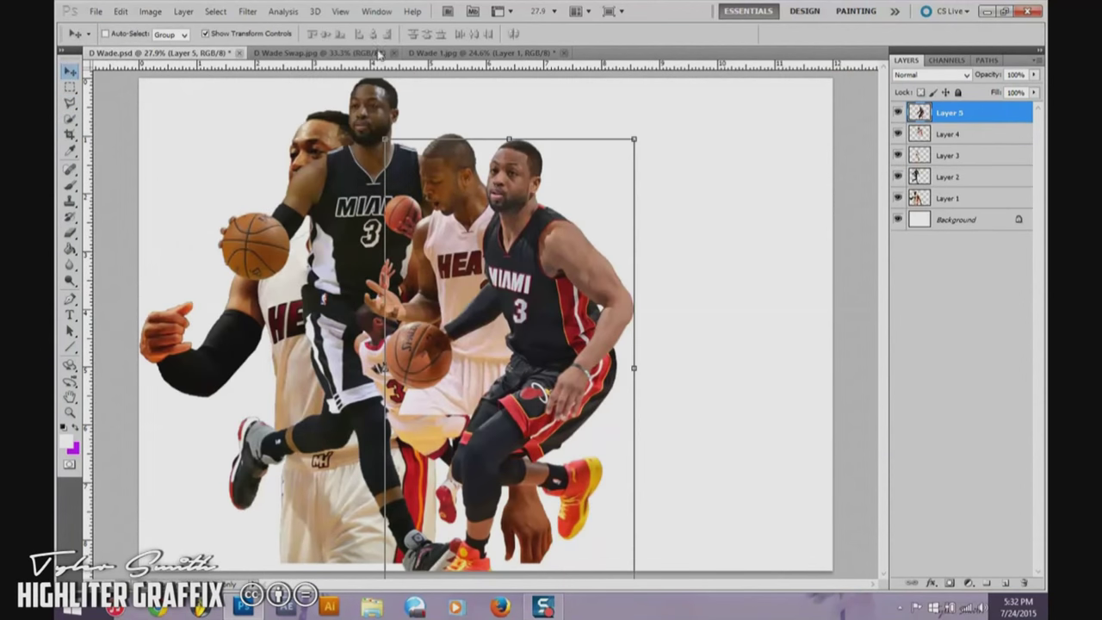
# - Apply Topaz Adjust 5 to the right MIAMI figure and move it further right
pyautogui.click(443, 314)
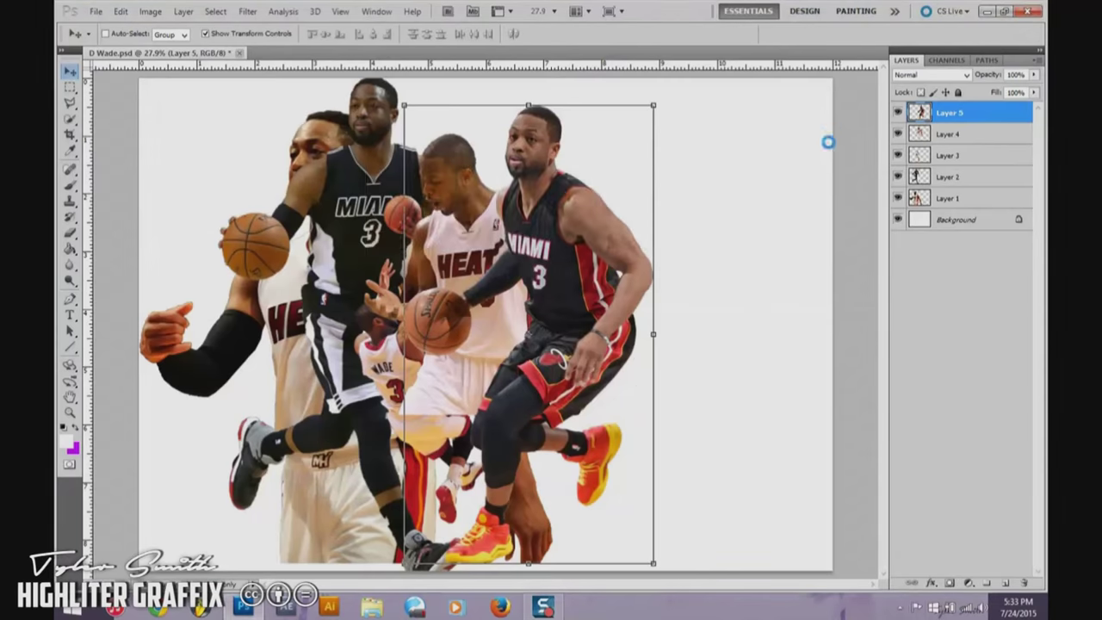
pyautogui.hotkey('alt', '[')
pyautogui.hotkey('alt', '[')
pyautogui.hotkey('alt', '[')
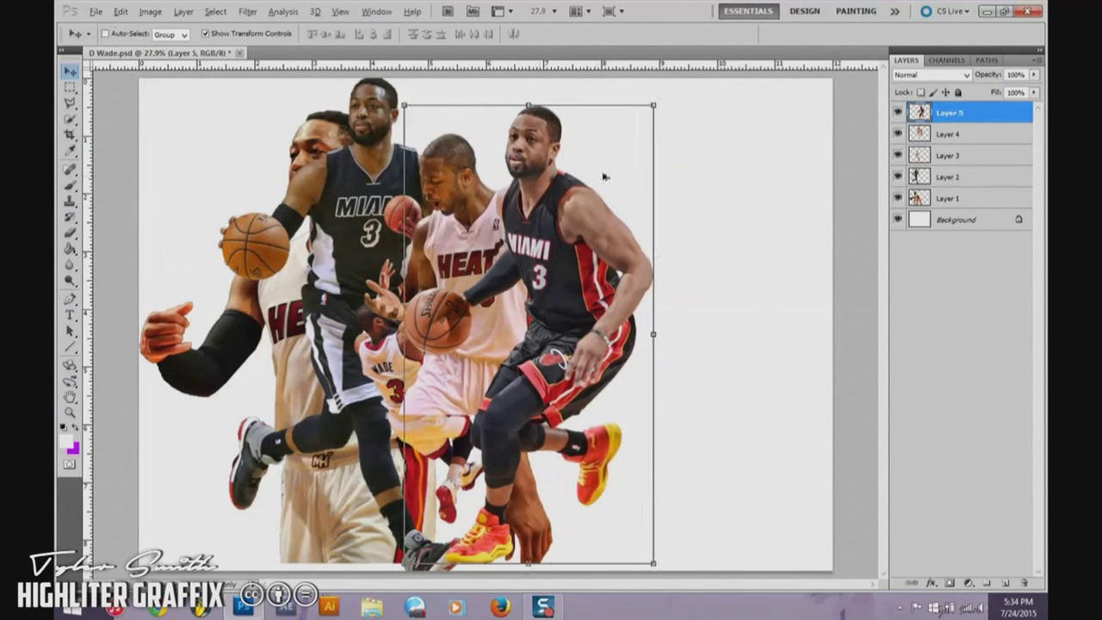
pyautogui.moveTo(604, 177); pyautogui.dragTo(664, 177)
# - Raise the falling WADE figure above HEAT and move the black MIAMI figure right
pyautogui.hotkey('alt', '[')
pyautogui.hotkey('alt', '[')
pyautogui.hotkey('ctrl', ']')
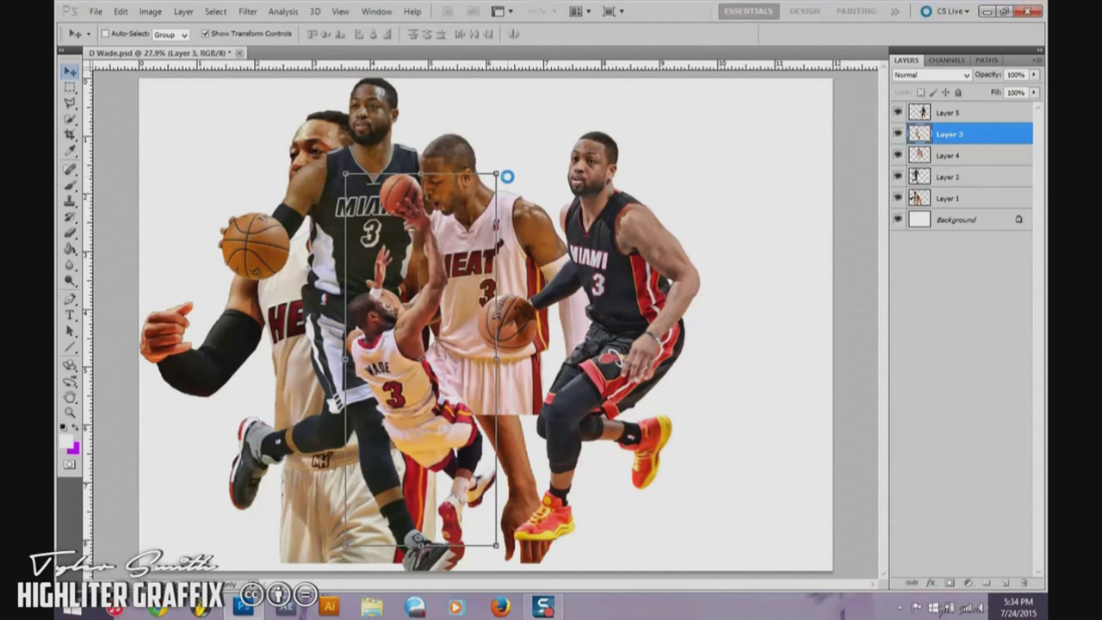
pyautogui.hotkey('alt', '[')
pyautogui.moveTo(370, 215); pyautogui.dragTo(525, 254)
# - Enlarge the HEAT figure with Free Transform and move it upward
pyautogui.hotkey('alt', '[')
pyautogui.hotkey('ctrl', 't')
pyautogui.moveTo(443, 186)
pyautogui.mouseDown()
pyautogui.moveTo(449, 207)
pyautogui.moveTo(509, 116)
pyautogui.mouseUp()
pyautogui.press('Return')
# - Raise the black MIAMI figure and shift it left, then bring WADE to the top
pyautogui.hotkey('alt', ']')
pyautogui.hotkey('ctrl', ']')
pyautogui.hotkey('ctrl', ']')
pyautogui.moveTo(517, 259); pyautogui.dragTo(420, 234)
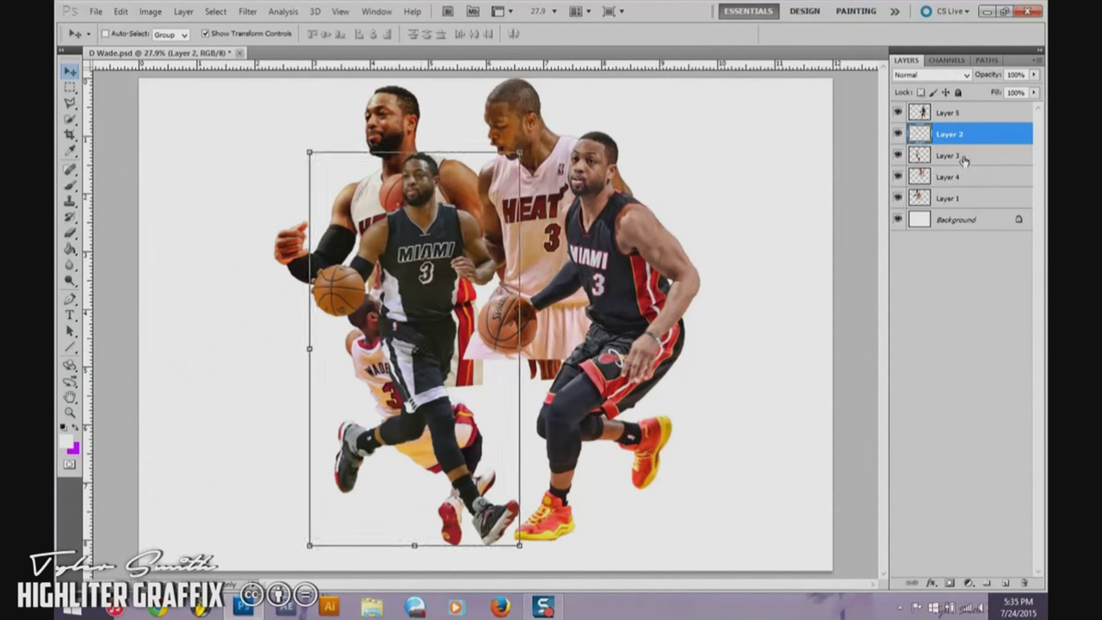
pyautogui.click(964, 157)
pyautogui.hotkey('ctrl', ']')
pyautogui.hotkey('ctrl', ']')
pyautogui.click(933, 583)
pyautogui.click(956, 461)
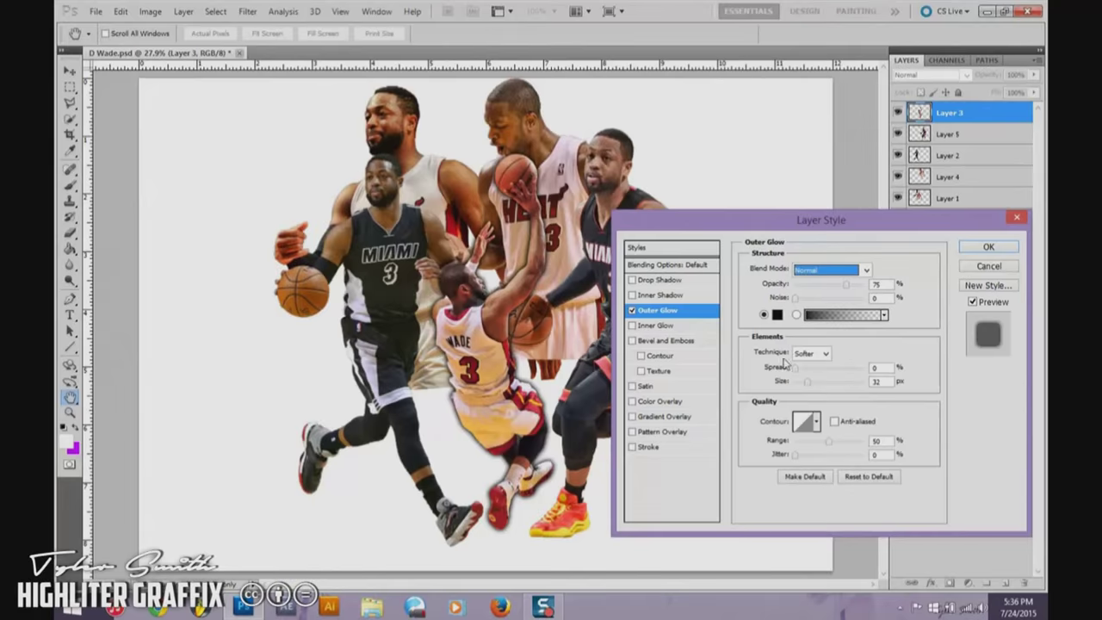
# - Apply Outer Glow to the WADE figure and the right MIAMI figure on Layer 5
pyautogui.click(989, 246)
pyautogui.click(949, 133)
pyautogui.click(968, 583)
pyautogui.click(957, 471)
pyautogui.click(829, 265)
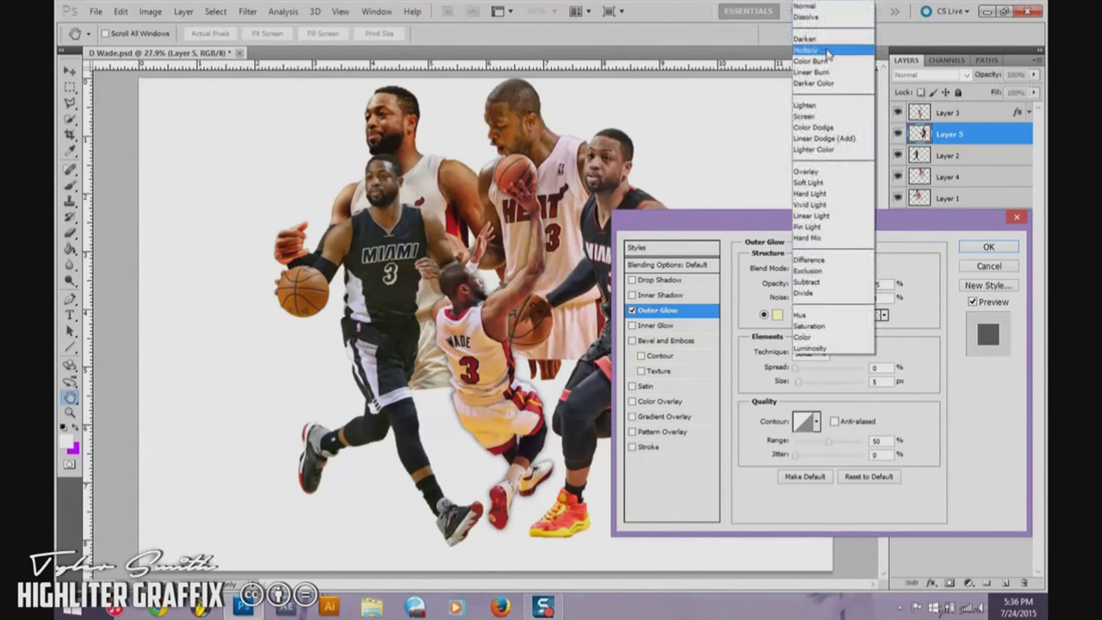
pyautogui.click(989, 246)
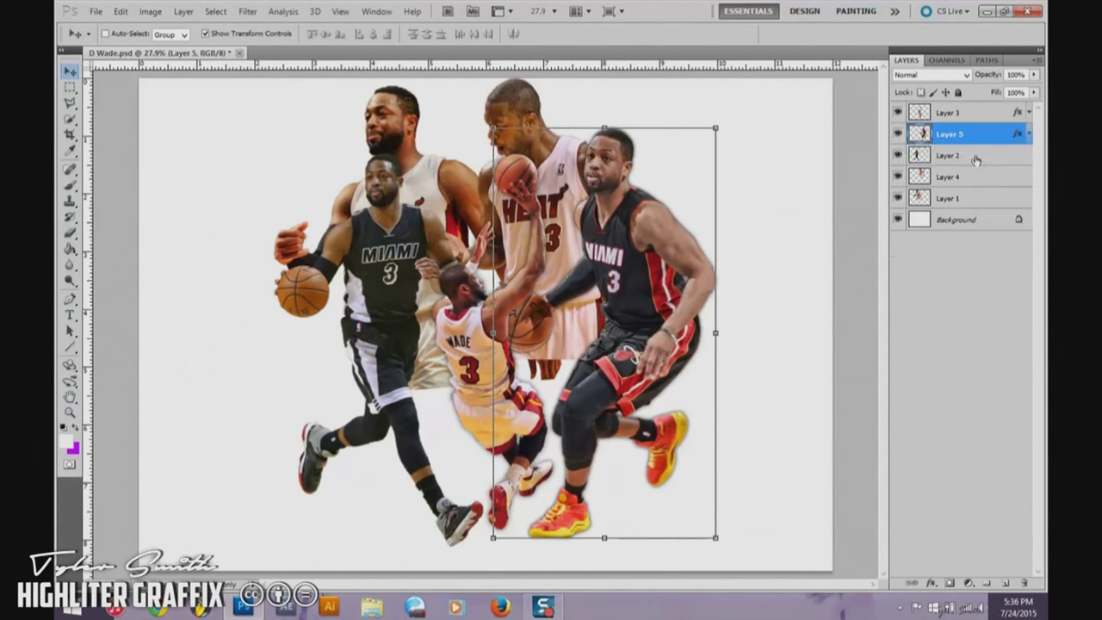
# - Add Outer Glow layer styles to Layer 2 and Layer 4
pyautogui.click(949, 155)
pyautogui.click(968, 583)
pyautogui.click(957, 470)
pyautogui.click(989, 246)
pyautogui.press('v')
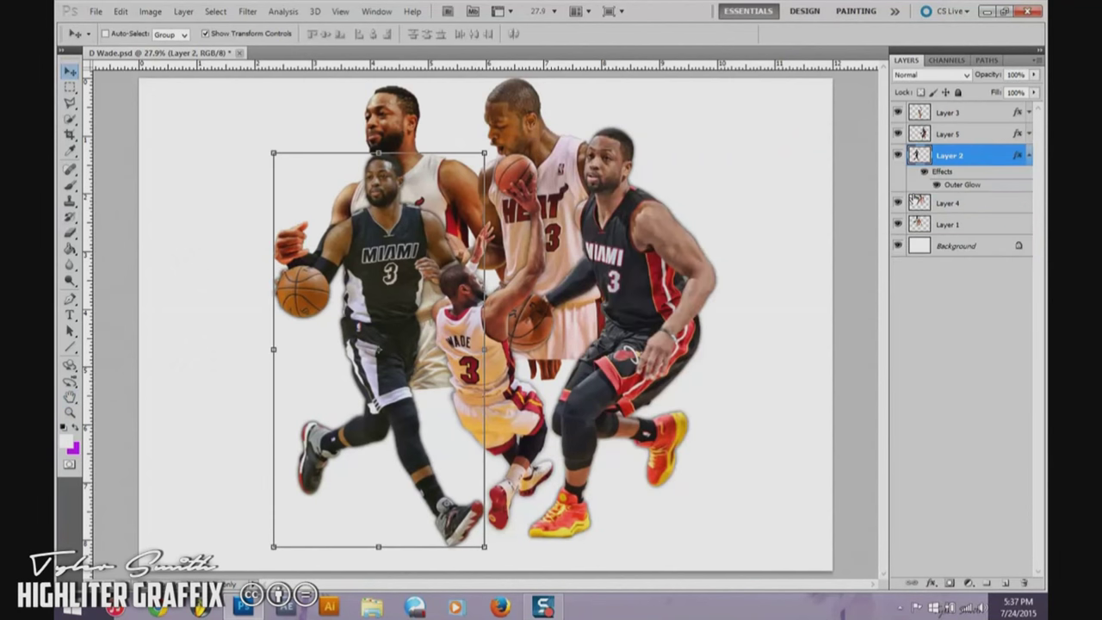
pyautogui.click(949, 177)
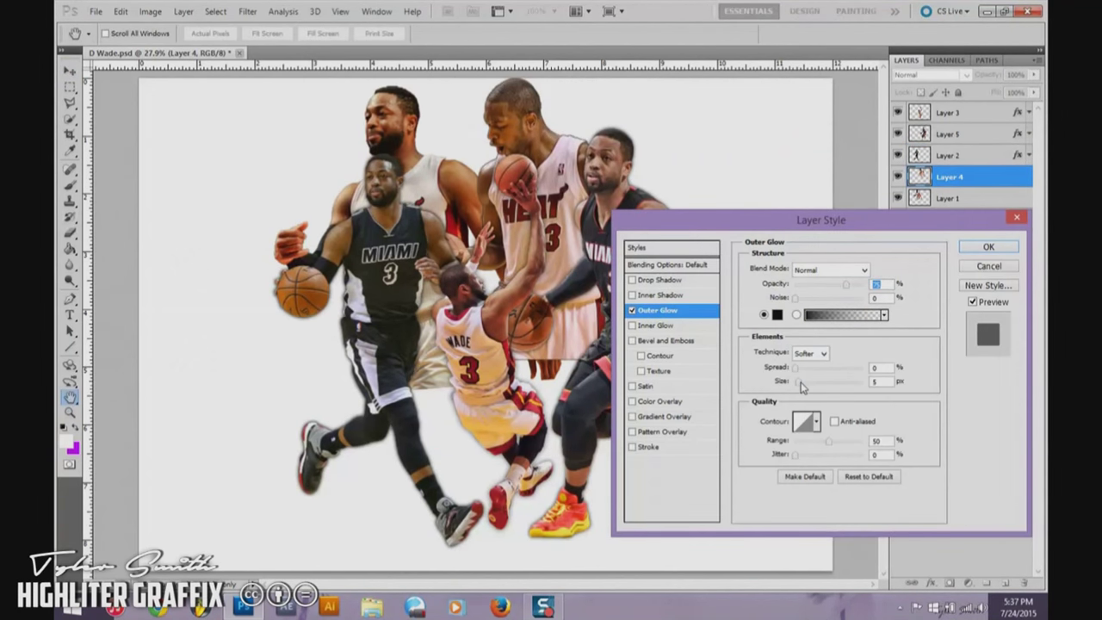
pyautogui.click(989, 246)
# - Add a smaller-sized Outer Glow to Layer 1
pyautogui.click(949, 198)
pyautogui.click(968, 583)
pyautogui.click(968, 463)
pyautogui.click(831, 269)
pyautogui.moveTo(810, 381); pyautogui.dragTo(805, 387)
pyautogui.click(989, 246)
# - Move one Heat figure far left, the other upper right behind a slightly smaller Miami figure
pyautogui.press('v')
pyautogui.moveTo(404, 224); pyautogui.dragTo(232, 219)
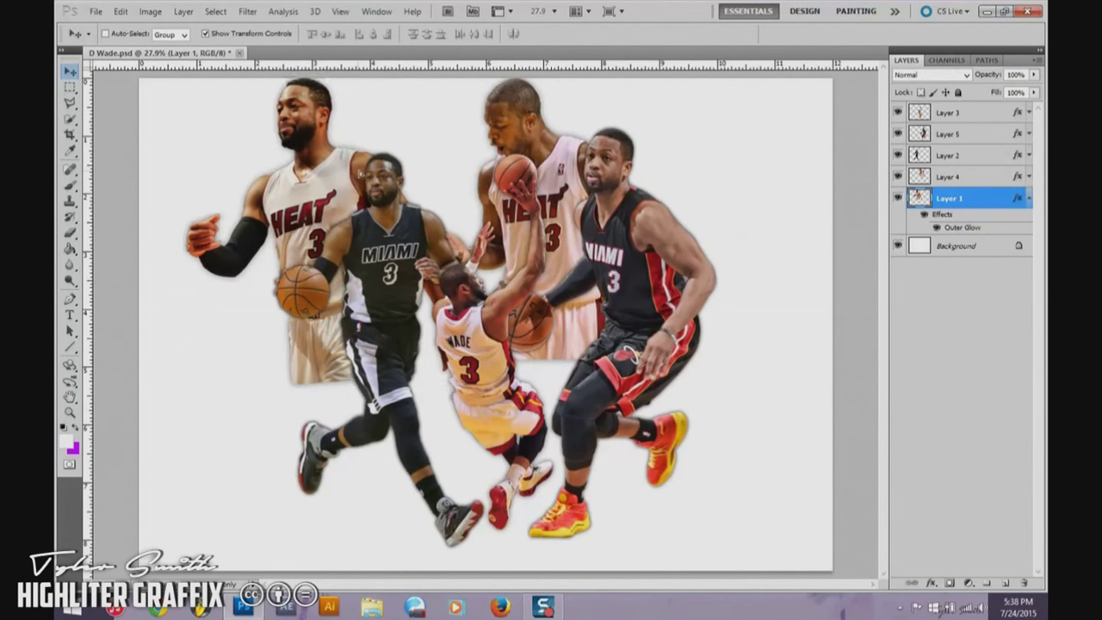
pyautogui.click(949, 176)
pyautogui.moveTo(558, 185); pyautogui.dragTo(723, 175)
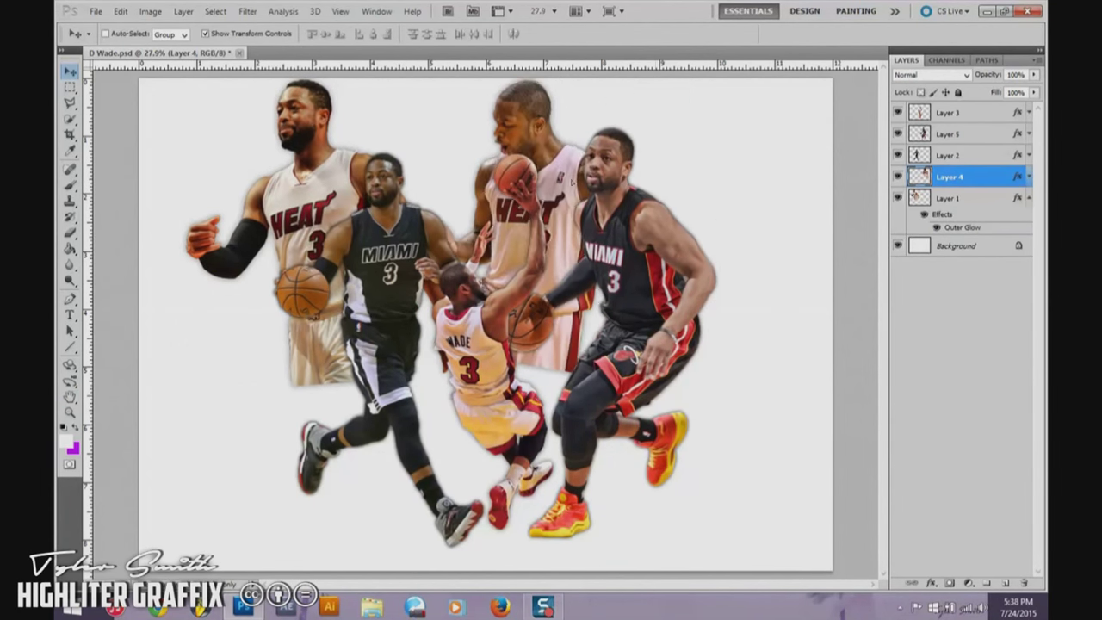
pyautogui.moveTo(603, 129); pyautogui.dragTo(608, 167)
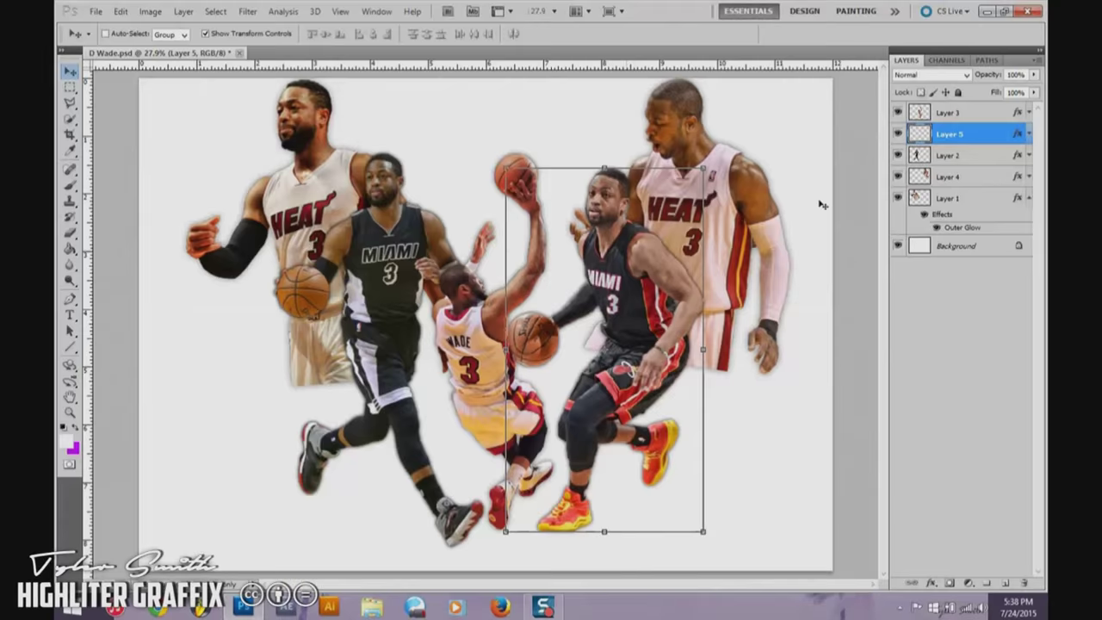
pyautogui.moveTo(672, 215); pyautogui.dragTo(586, 219)
pyautogui.press('l')
pyautogui.hotkey('ctrl', '+')
pyautogui.hotkey('ctrl', '+')
pyautogui.hotkey('ctrl', '+')
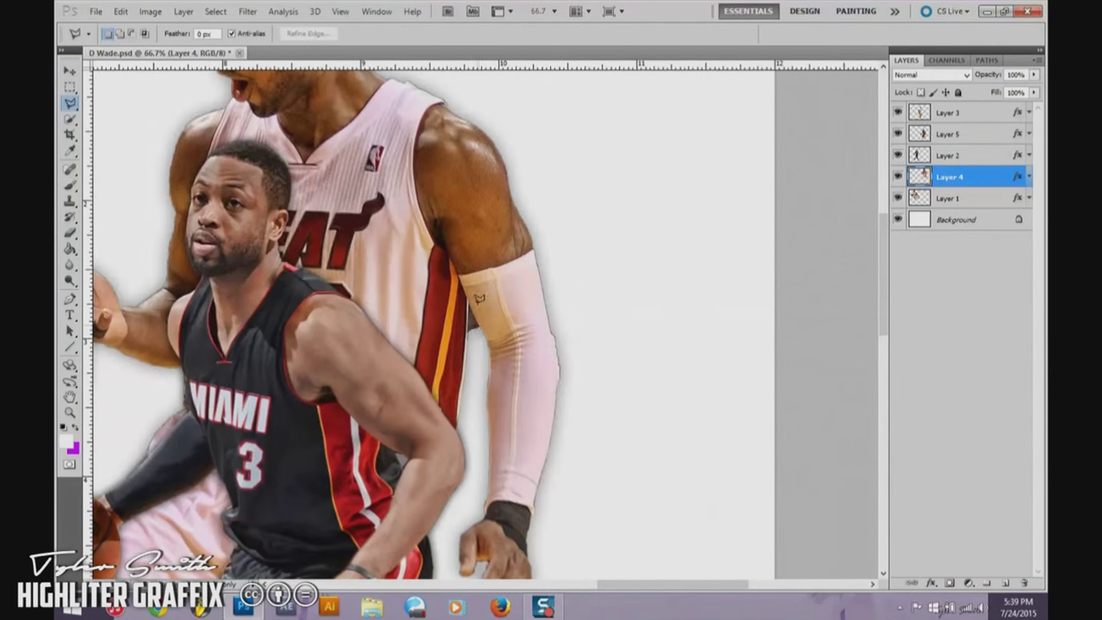
# - Duplicate Layers 4 and 1 and return to the Move tool
pyautogui.hotkey('ctrl', '0')
pyautogui.hotkey('ctrl', 'j')
pyautogui.click(948, 220)
pyautogui.hotkey('ctrl', 'j')
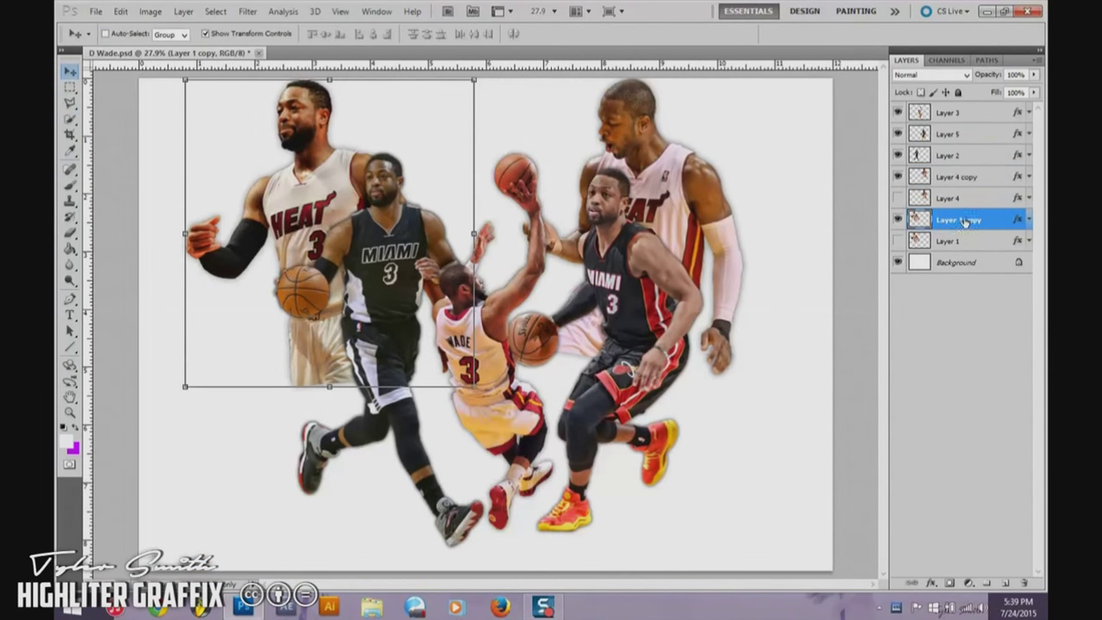
pyautogui.press('b')
pyautogui.click(125, 33)
pyautogui.press('Escape')
pyautogui.hotkey('alt', ']')
pyautogui.hotkey('alt', ']')
pyautogui.press('v')
# - Add a Gradient Map adjustment layer to desaturate the poster
pyautogui.click(969, 583)
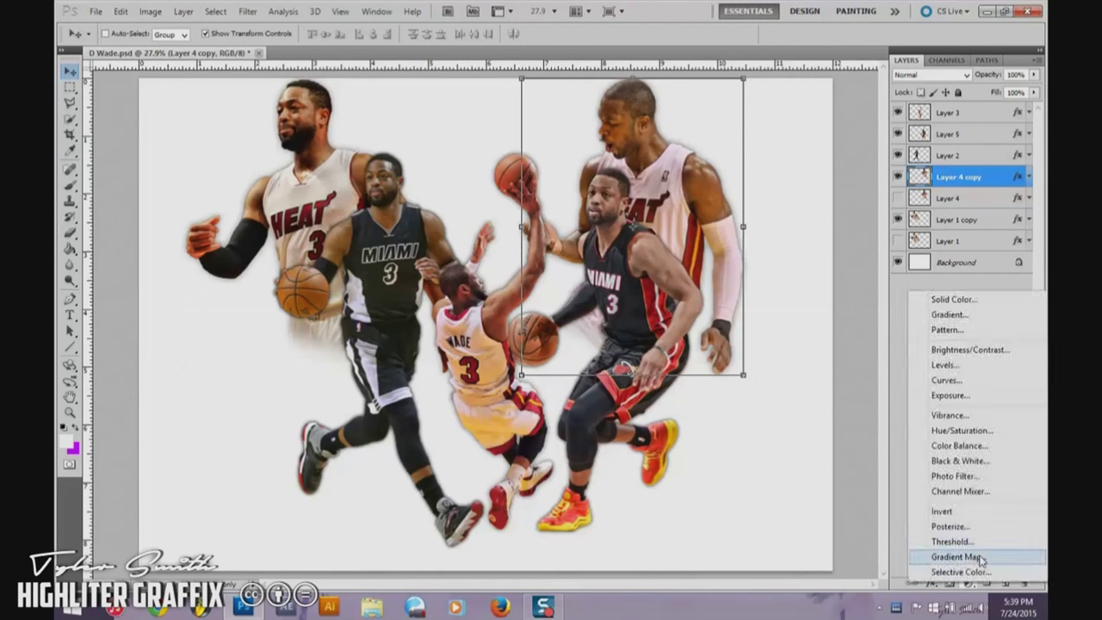
pyautogui.click(947, 556)
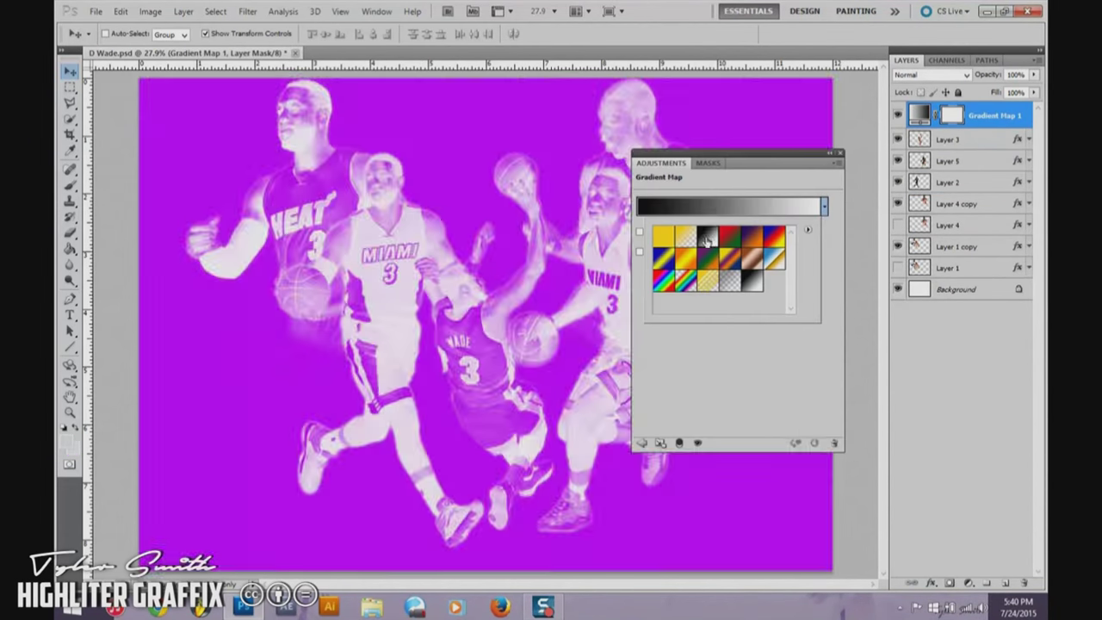
pyautogui.moveTo(1034, 92); pyautogui.dragTo(999, 110)
# - Add Brightness/Contrast (34, 43) and Vibrance -31 adjustments, then bring up the Open dialog
pyautogui.click(968, 584)
pyautogui.click(919, 288)
pyautogui.moveTo(753, 214); pyautogui.dragTo(708, 218)
pyautogui.click(968, 583)
pyautogui.click(930, 362)
pyautogui.click(96, 11)
pyautogui.click(112, 37)
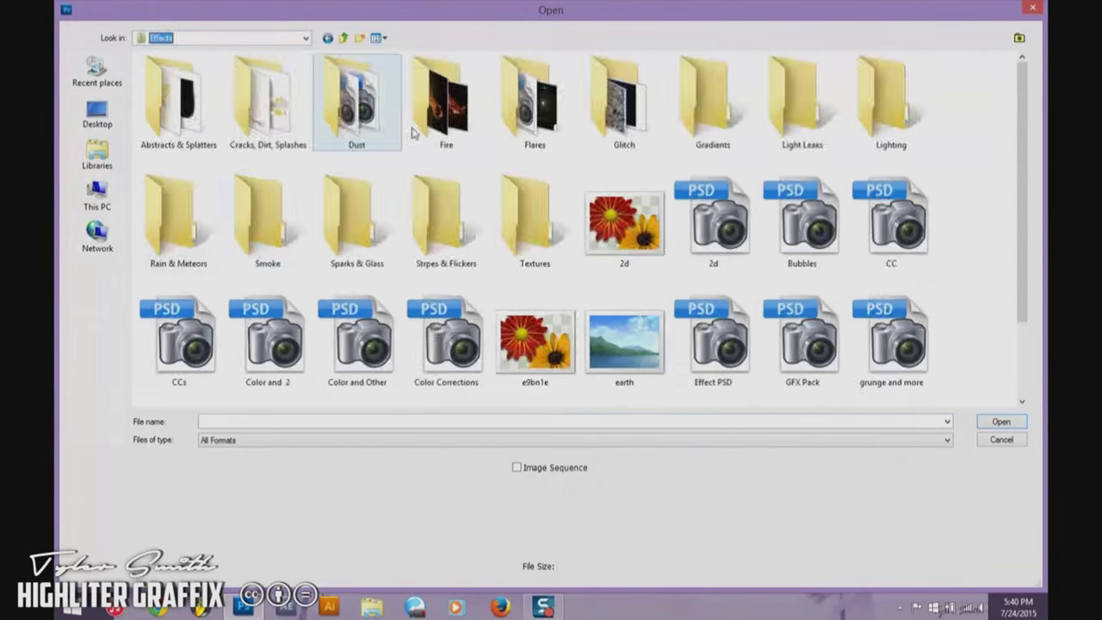
# - Open the grunge.jpg and 7.jpg textures from the Textures folder
pyautogui.doubleClick(529, 250)
pyautogui.click(298, 90)
pyautogui.keyDown('ctrl'); pyautogui.click(232, 185); pyautogui.keyUp('ctrl')
pyautogui.scroll(-5, 364, 353)
pyautogui.keyDown('ctrl'); pyautogui.click(364, 301); pyautogui.keyUp('ctrl')
pyautogui.scroll(-5, 364, 353)
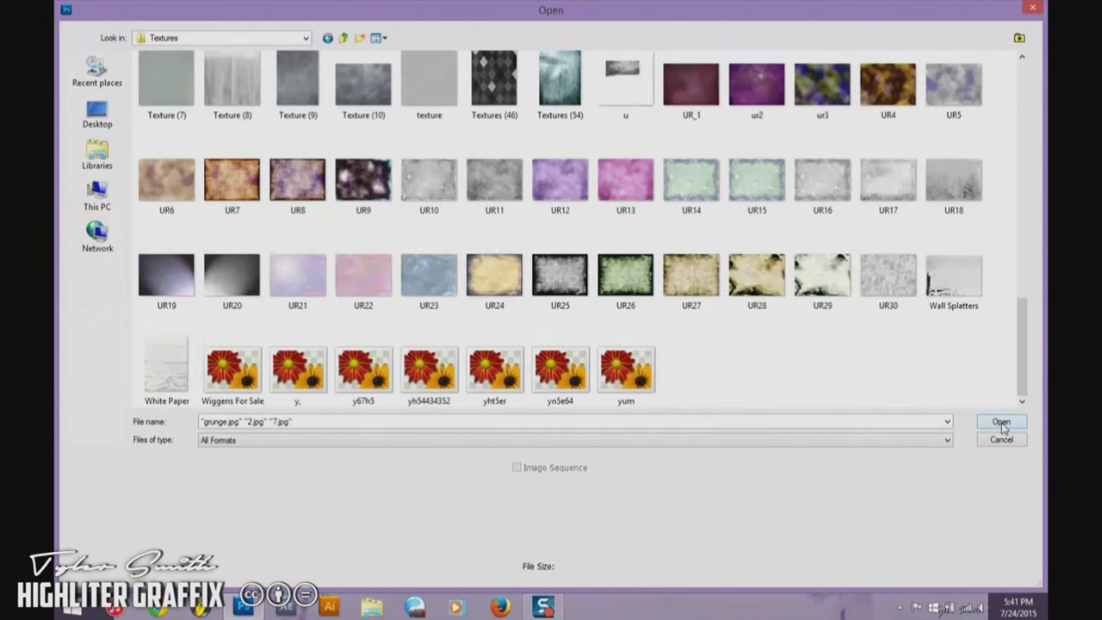
pyautogui.press('Return')
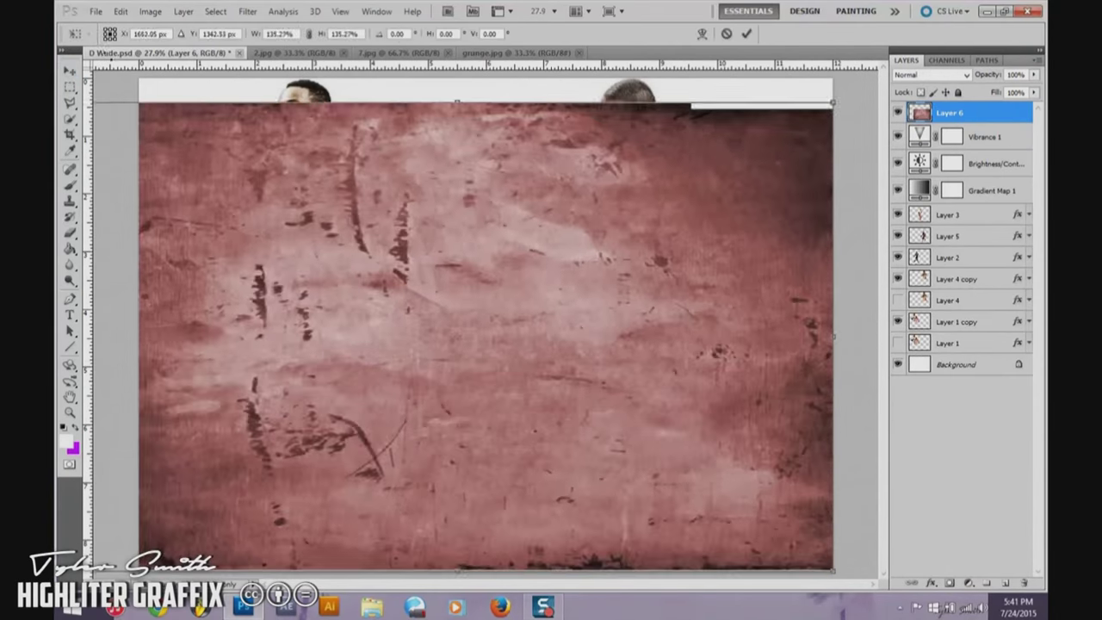
# - Place both grunge textures beneath the player layers and set Layer 6 to Overlay
pyautogui.moveTo(198, 55)
pyautogui.mouseDown()
pyautogui.moveTo(482, 327)
pyautogui.moveTo(431, 328)
pyautogui.mouseUp()
pyautogui.hotkey('ctrl', 'shift', '[')
pyautogui.click(579, 54)
pyautogui.hotkey('ctrl', 'shift', '[')
pyautogui.click(956, 342)
pyautogui.click(951, 75)
pyautogui.click(910, 243)
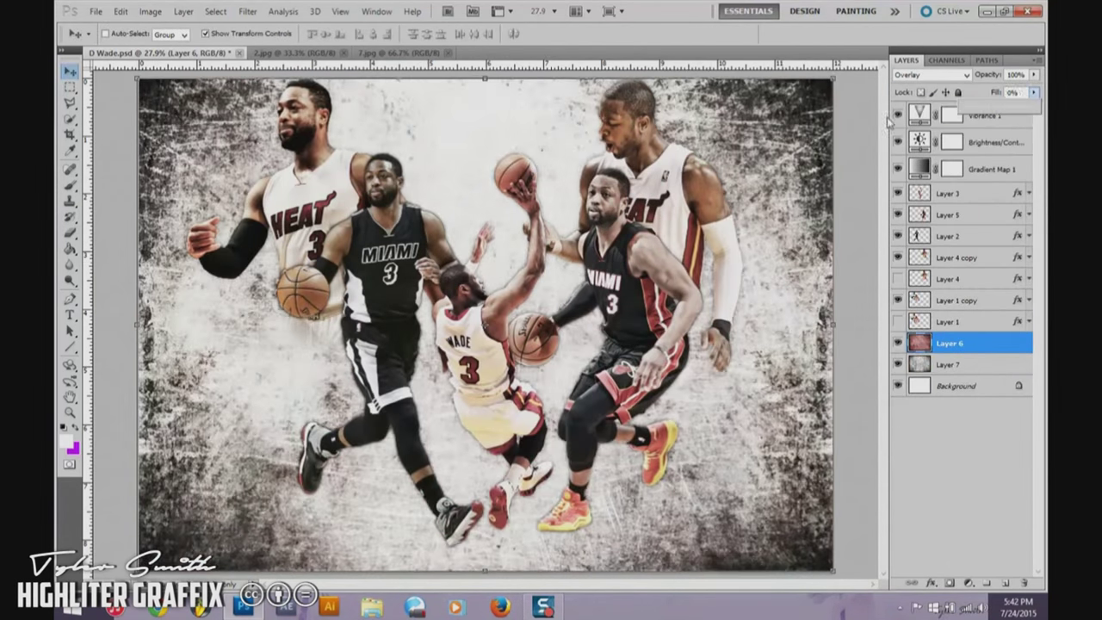
# - Select Layer 7, set a 500 px Clone Stamp brush, then bring up the Open dialog
pyautogui.click(949, 364)
pyautogui.click(70, 200)
pyautogui.click(116, 34)
pyautogui.doubleClick(107, 187)
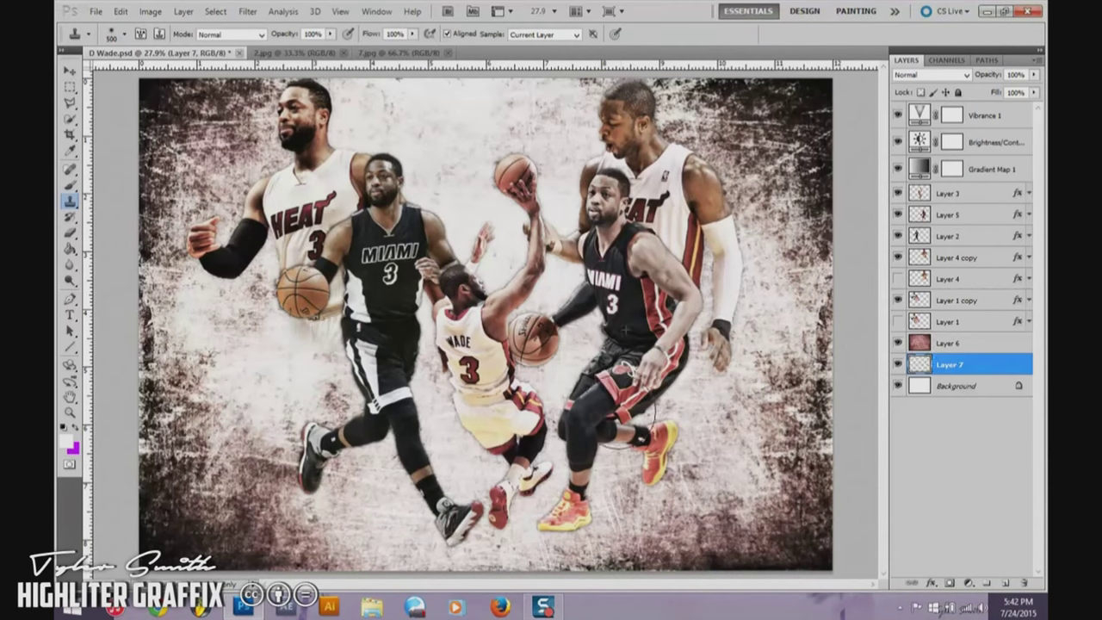
pyautogui.click(95, 11)
pyautogui.click(120, 35)
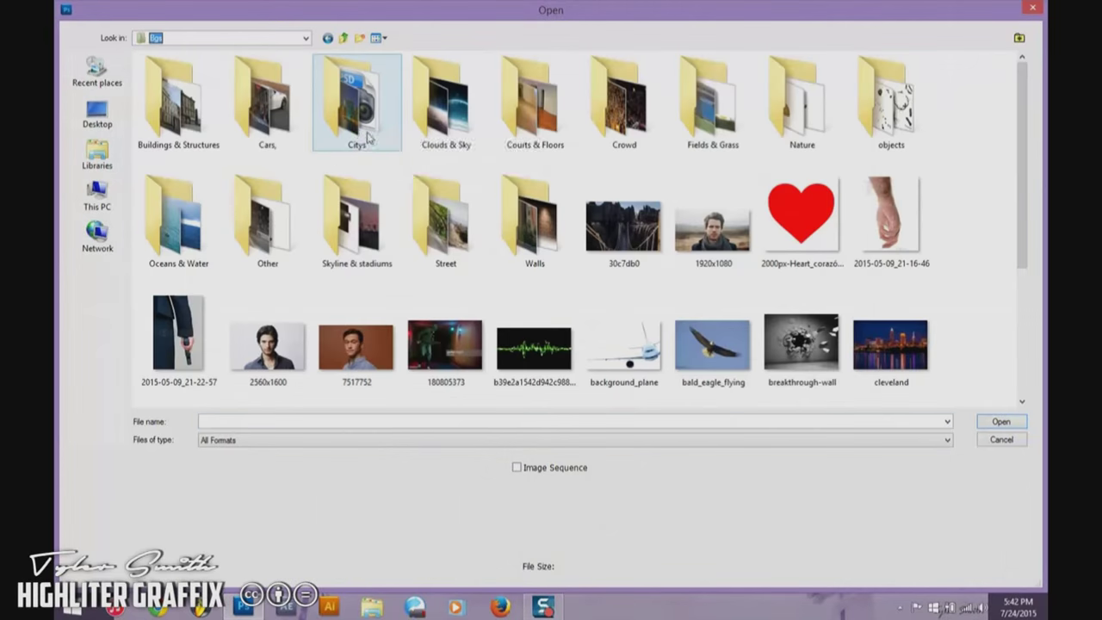
# - Darken the wood-plank texture with a -30 lightness Hue/Saturation and close wood.png
pyautogui.doubleClick(535, 104)
pyautogui.scroll(-3, 551, 224)
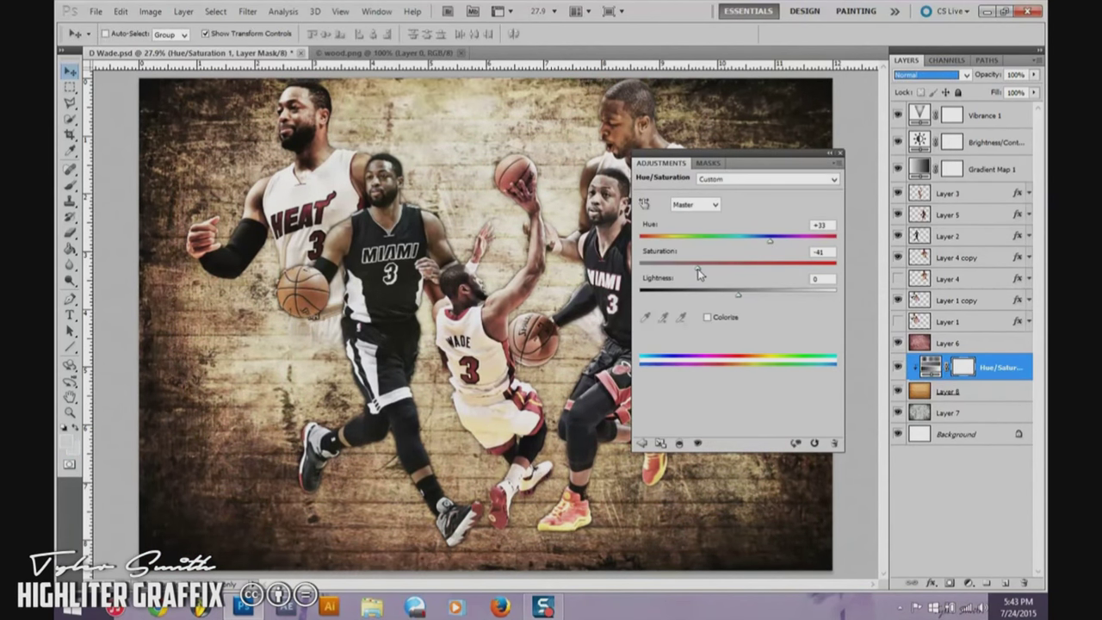
pyautogui.moveTo(737, 291); pyautogui.dragTo(708, 295)
pyautogui.click(840, 154)
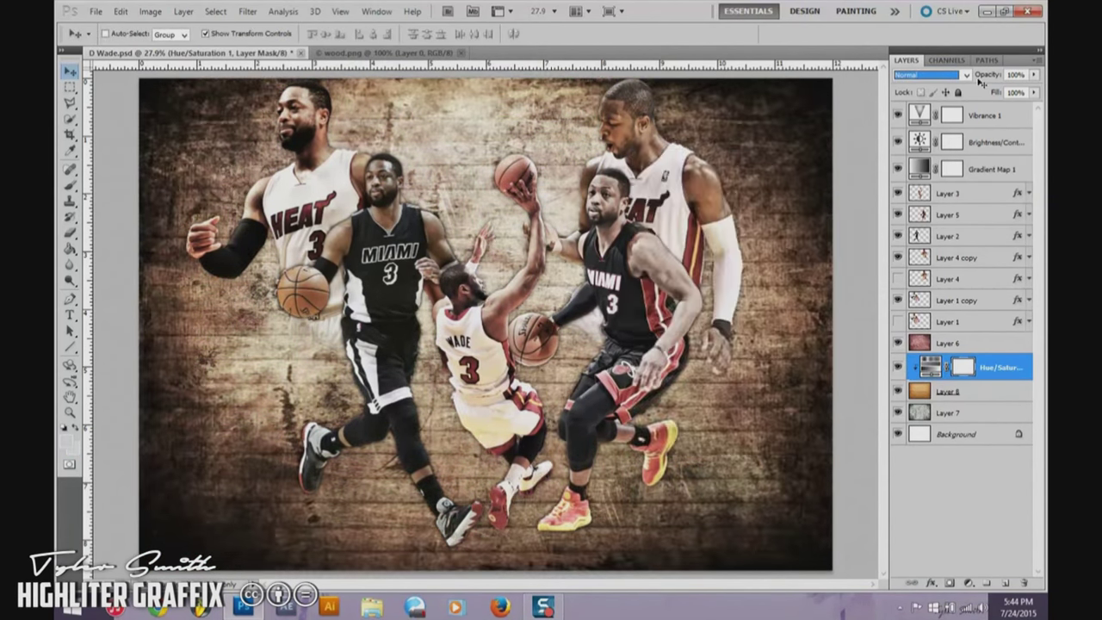
pyautogui.click(462, 53)
# - Open the lightning, russ allstar, file 10 and BlueLightFlare images together
pyautogui.hotkey('ctrl', 'o')
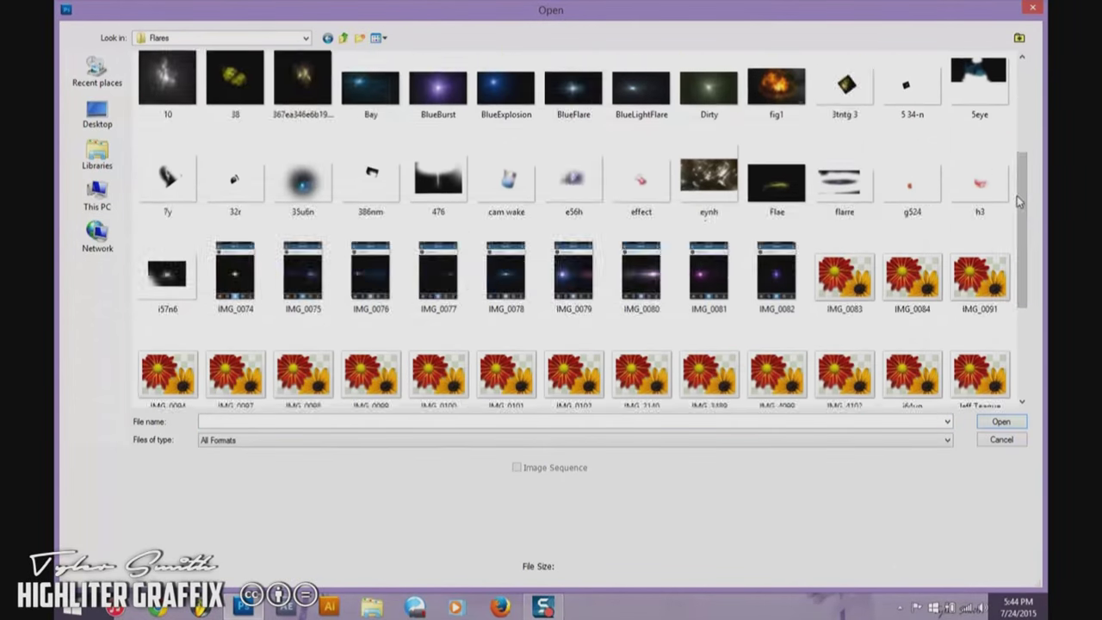
pyautogui.scroll(-5, 603, 259)
pyautogui.click(167, 275)
pyautogui.keyDown('ctrl'); pyautogui.click(642, 276); pyautogui.keyUp('ctrl')
pyautogui.scroll(5, 971, 275)
pyautogui.scroll(5, 603, 284)
pyautogui.keyDown('ctrl'); pyautogui.click(168, 284); pyautogui.keyUp('ctrl')
pyautogui.keyDown('ctrl'); pyautogui.click(642, 288); pyautogui.keyUp('ctrl')
pyautogui.click(1001, 422)
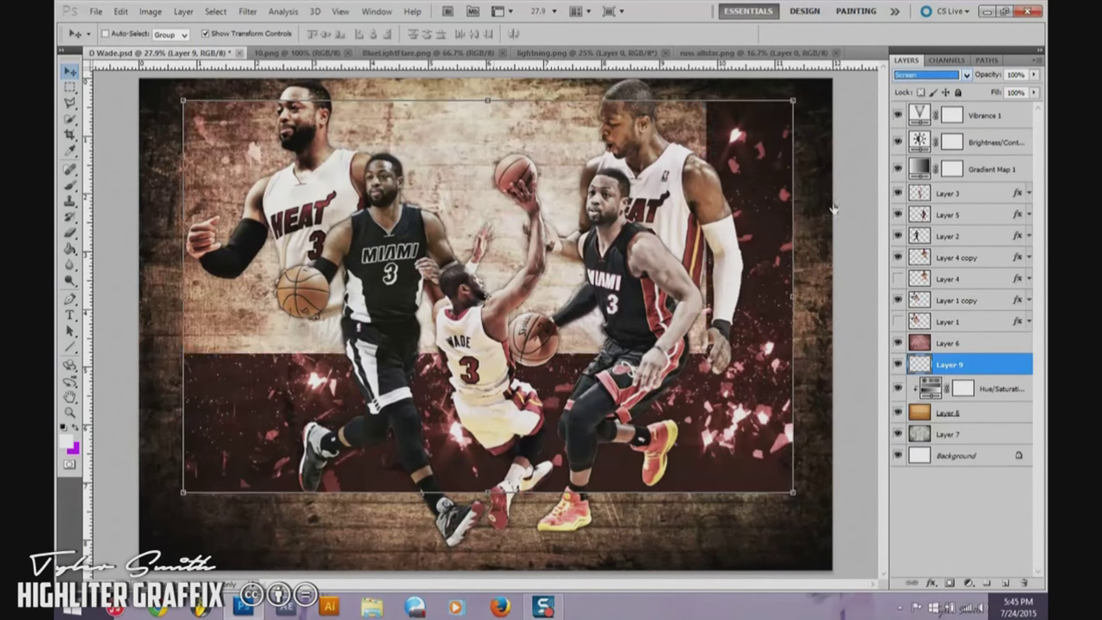
# - Move the flare Layer 9 above Layer 6 and blend it in Screen mode
pyautogui.hotkey('ctrl', 'z')
pyautogui.moveTo(951, 331); pyautogui.dragTo(951, 343)
pyautogui.hotkey('alt', 'shift', 's')
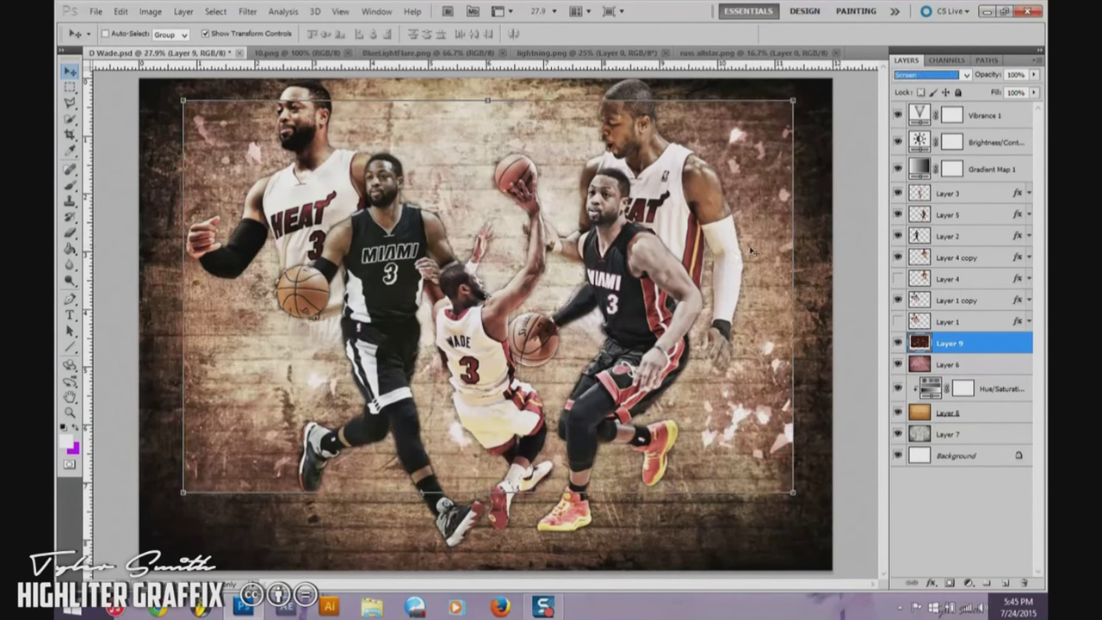
pyautogui.press('b')
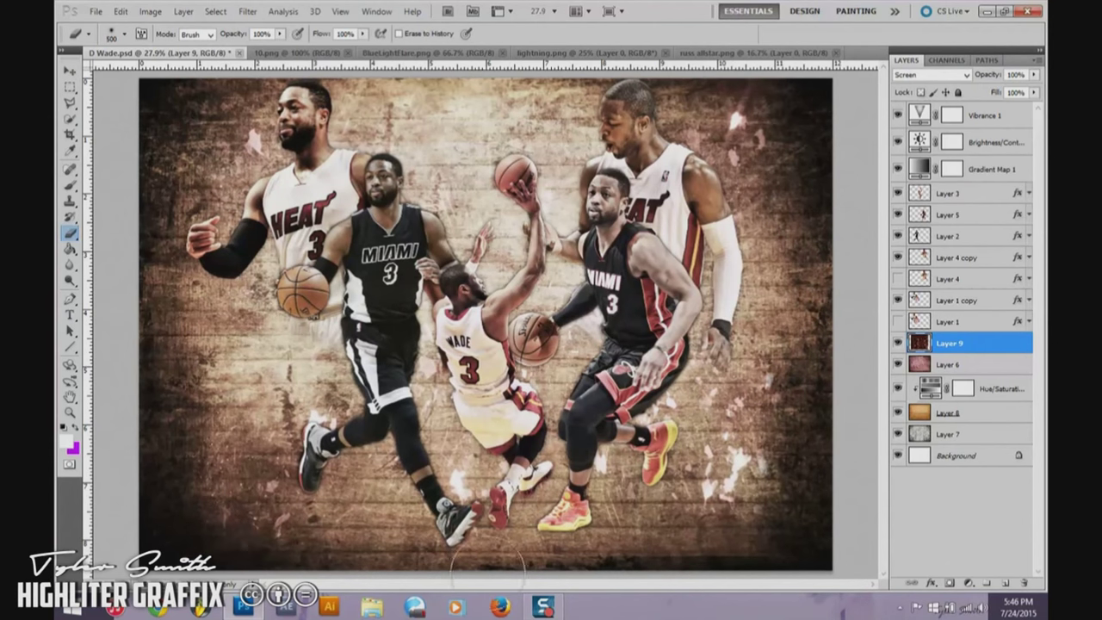
# - Add a new empty layer on top with black as the foreground colour
pyautogui.hotkey('ctrl', 'shift', 'alt', 'n')
pyautogui.press('g')
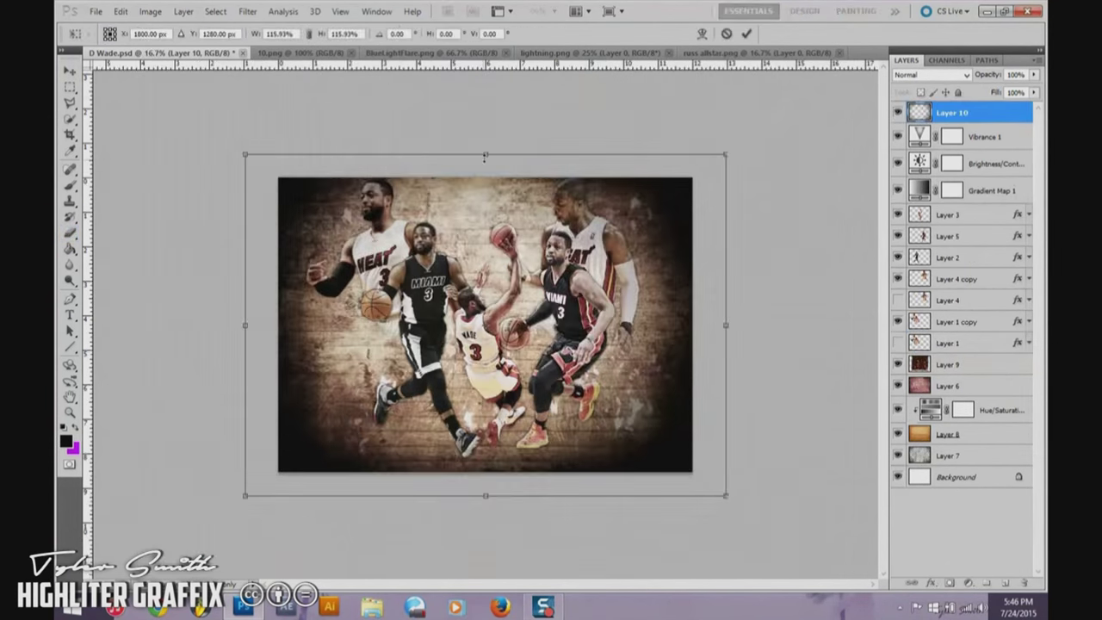
pyautogui.click(965, 76)
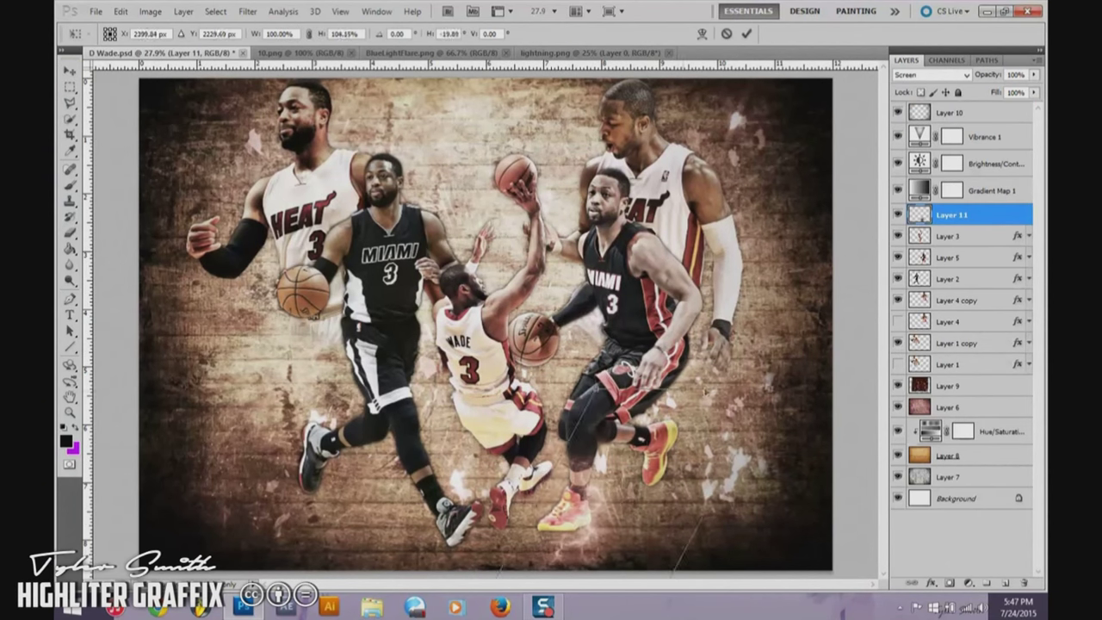
# - Enlarge the lightning and place copies near both players' legs
pyautogui.moveTo(590, 336)
pyautogui.mouseDown()
pyautogui.moveTo(624, 487)
pyautogui.moveTo(569, 374)
pyautogui.mouseUp()
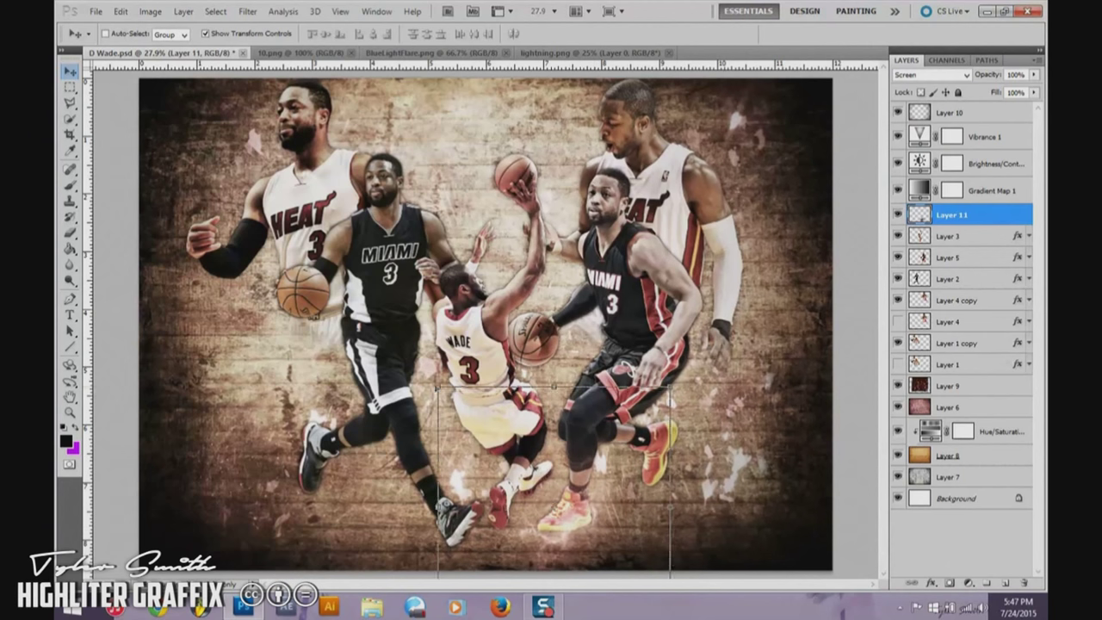
pyautogui.press('Return')
pyautogui.hotkey('ctrl', 'j')
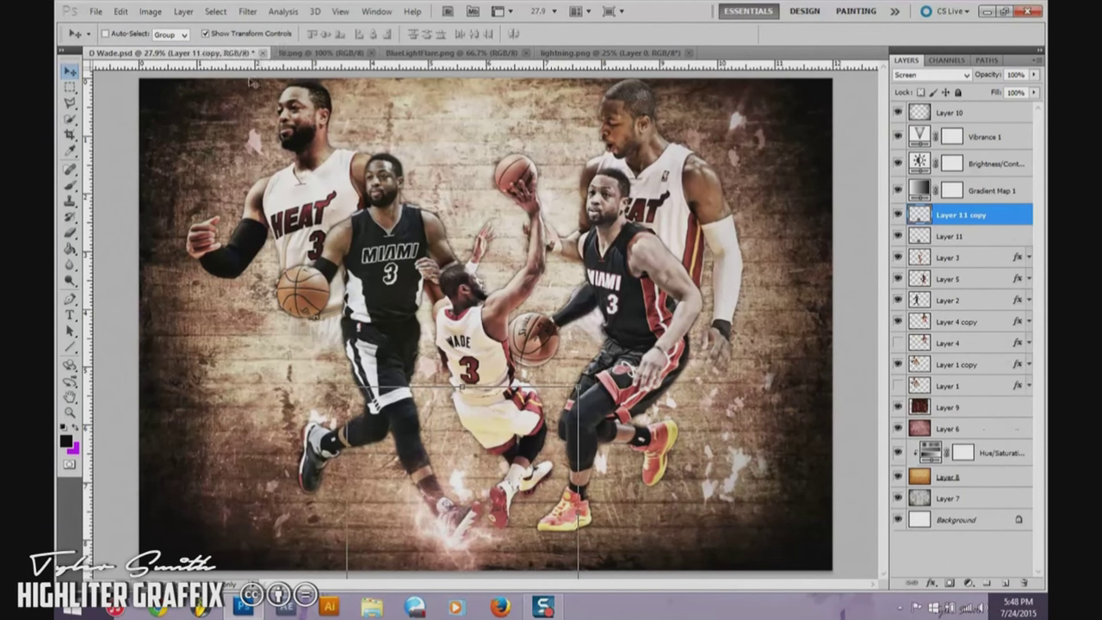
pyautogui.hotkey('ctrl', 'j')
pyautogui.hotkey('ctrl', 't')
pyautogui.moveTo(603, 516); pyautogui.dragTo(654, 448)
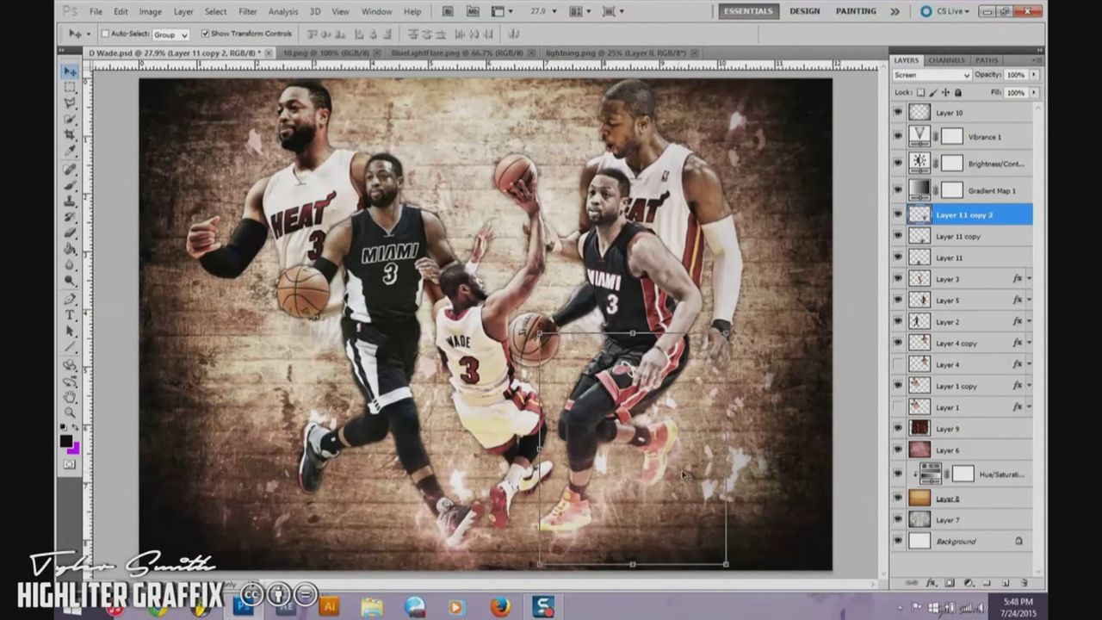
pyautogui.press('Return')
pyautogui.hotkey('ctrl', 'j')
pyautogui.hotkey('ctrl', 'j')
pyautogui.hotkey('ctrl', 'j')
pyautogui.moveTo(770, 366); pyautogui.dragTo(349, 306)
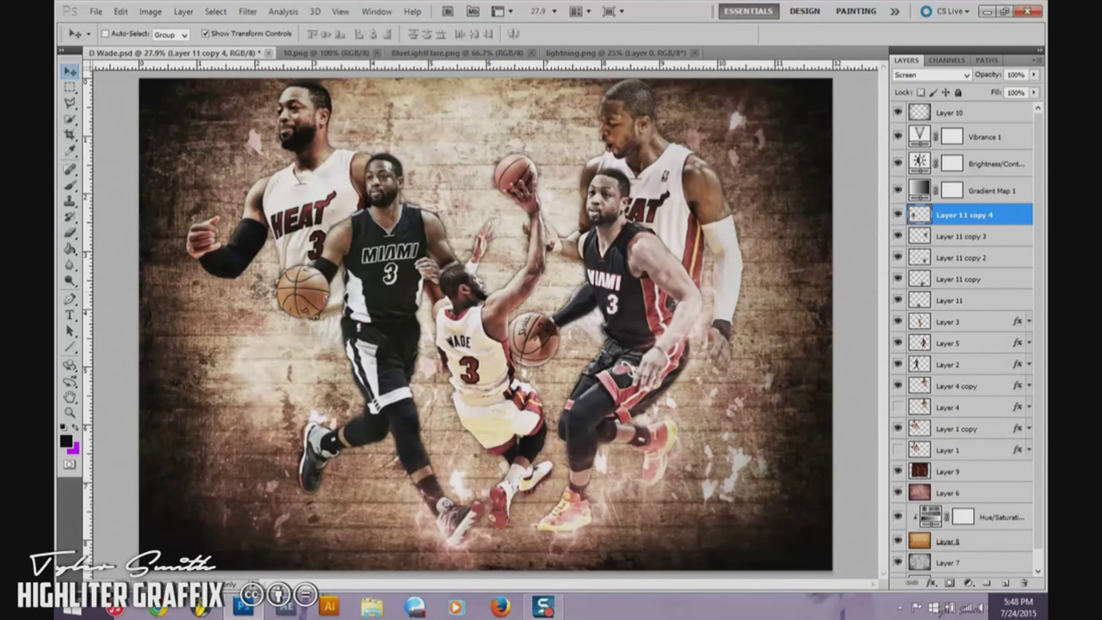
# - Recolour the flare with Hue/Saturation, duplicate it, and delete the extra flare copy
pyautogui.press('e')
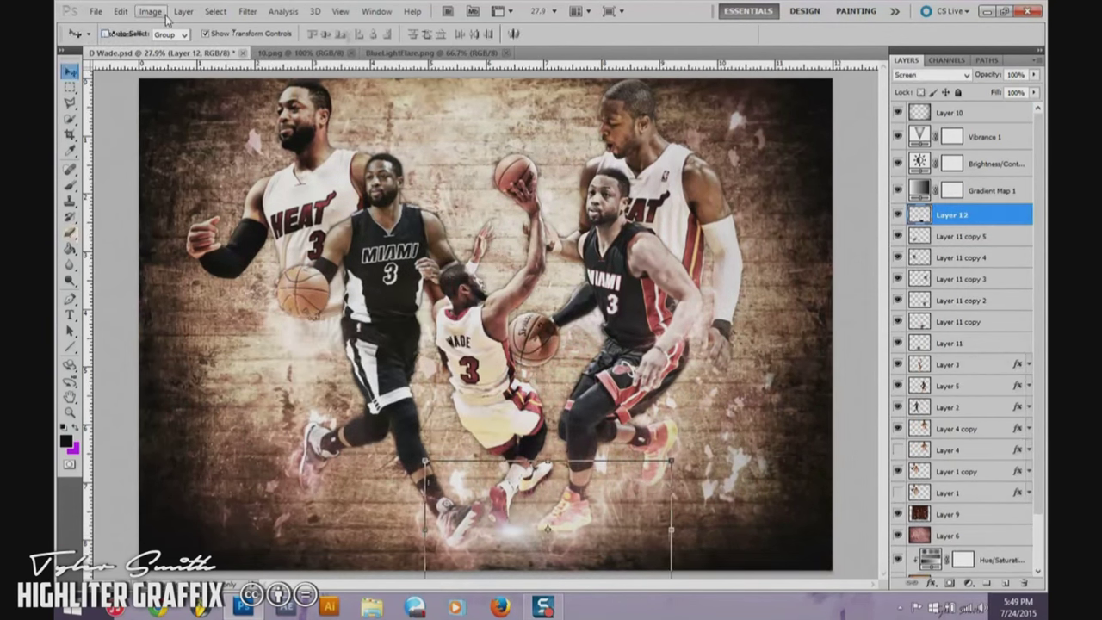
pyautogui.hotkey('ctrl', 'u')
pyautogui.press('Return')
pyautogui.hotkey('ctrl', 'j')
pyautogui.moveTo(552, 517)
pyautogui.mouseDown()
pyautogui.moveTo(489, 517)
pyautogui.moveTo(668, 485)
pyautogui.mouseUp()
pyautogui.hotkey('ctrl', 'j')
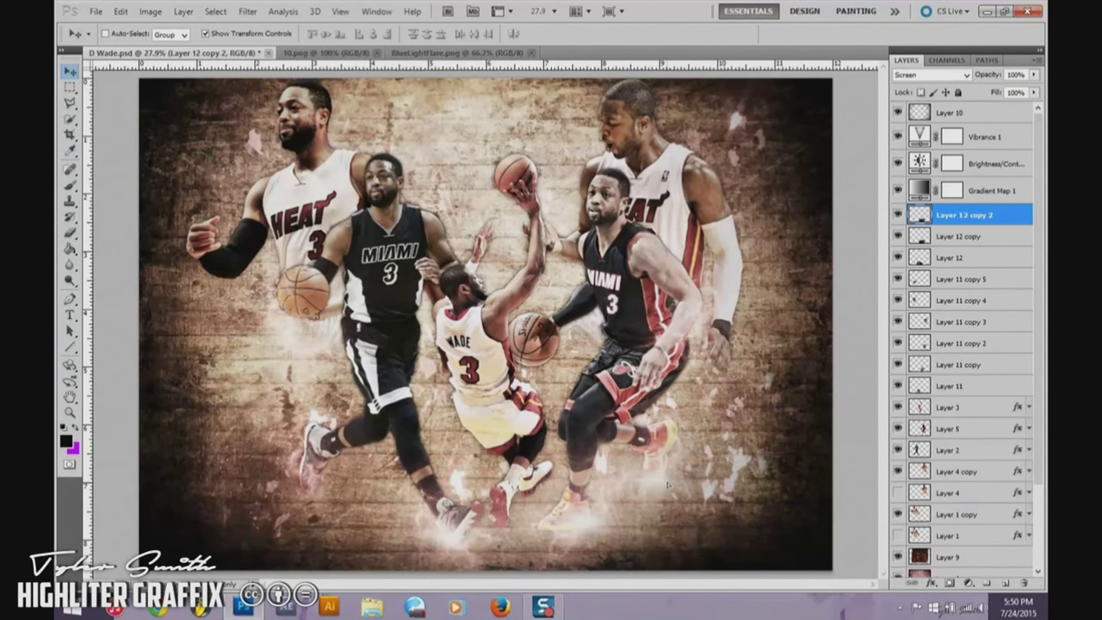
pyautogui.press('Delete')
# - Put the smoke on the left player's legs below Layer 2 and flip a copy horizontally
pyautogui.press('v')
pyautogui.moveTo(405, 292); pyautogui.dragTo(313, 305)
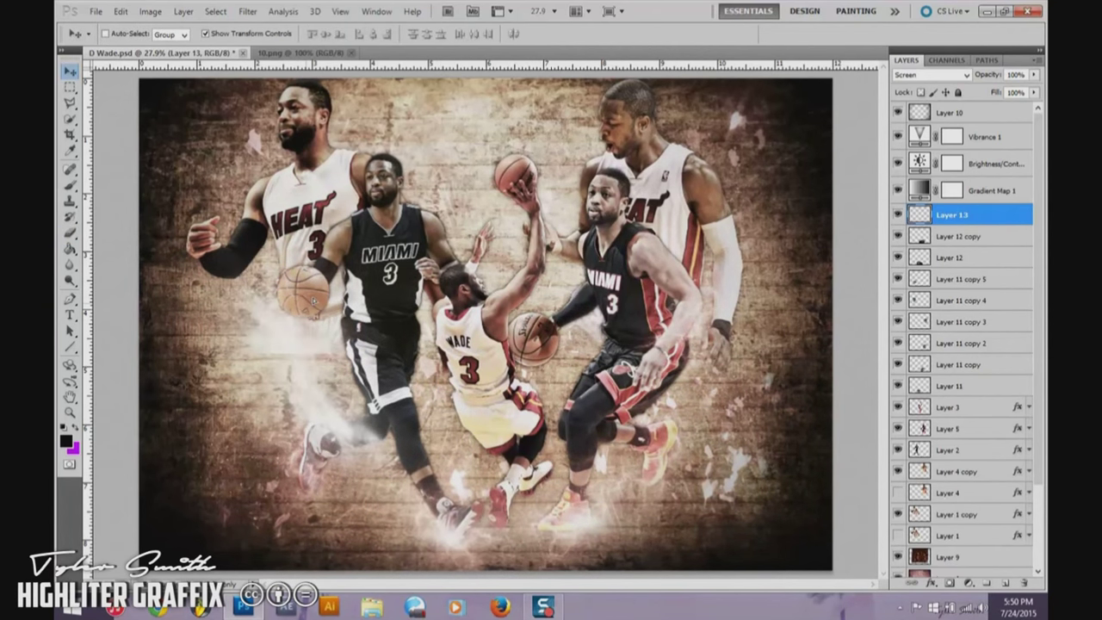
pyautogui.moveTo(956, 236); pyautogui.dragTo(974, 288)
pyautogui.moveTo(963, 463); pyautogui.dragTo(962, 465)
pyautogui.hotkey('ctrl', 'j')
pyautogui.click(120, 12)
pyautogui.click(369, 428)
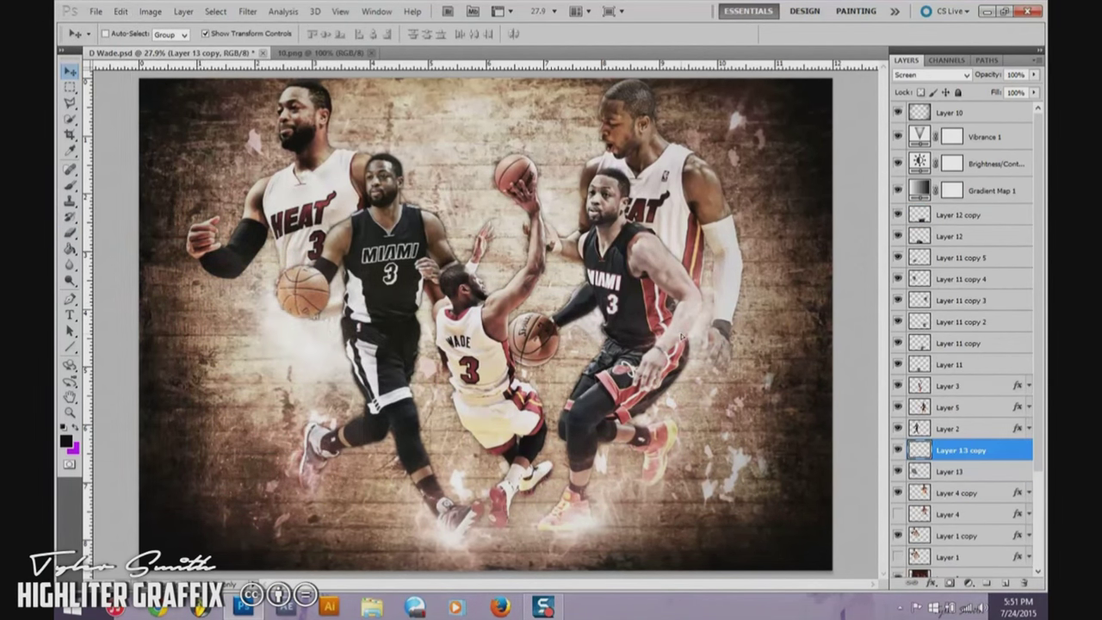
# - Open the Smoke6, Smoke7, Smoke14, k9 and smoke r images from the Smoke folder
pyautogui.hotkey('ctrl', 'o')
pyautogui.click(170, 198)
pyautogui.keyDown('ctrl'); pyautogui.click(242, 198); pyautogui.keyUp('ctrl')
pyautogui.keyDown('ctrl'); pyautogui.click(750, 198); pyautogui.keyUp('ctrl')
pyautogui.keyDown('ctrl'); pyautogui.click(460, 95); pyautogui.keyUp('ctrl')
pyautogui.keyDown('ctrl'); pyautogui.click(605, 95); pyautogui.keyUp('ctrl')
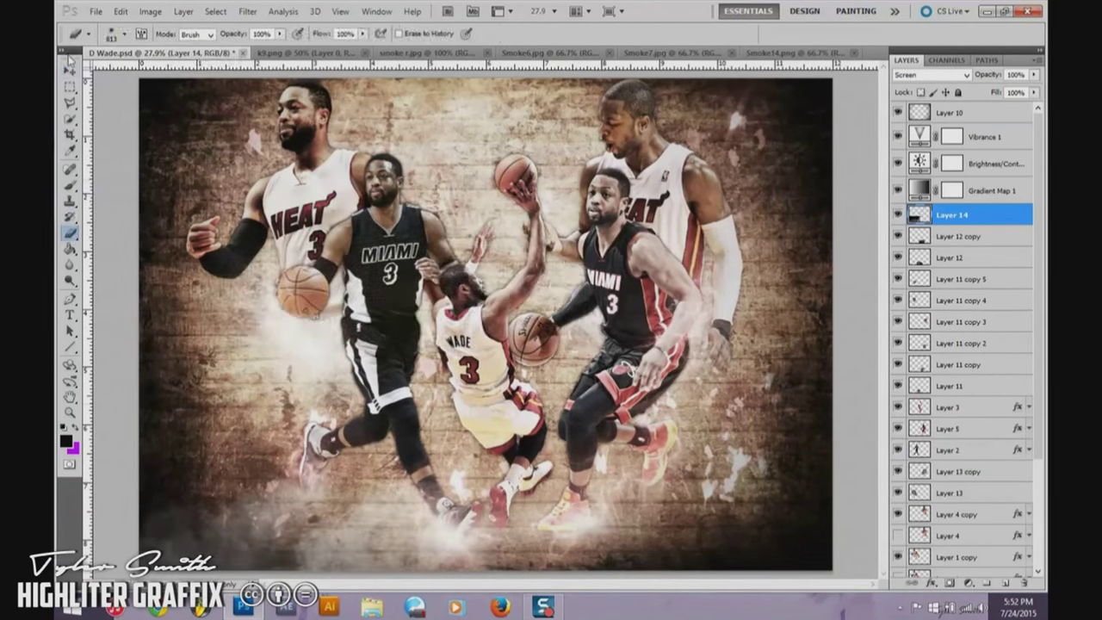
# - Duplicate the smoke layer and spread the copies along the poster's bottom edge
pyautogui.hotkey('ctrl', 'j')
pyautogui.hotkey('ctrl', 't')
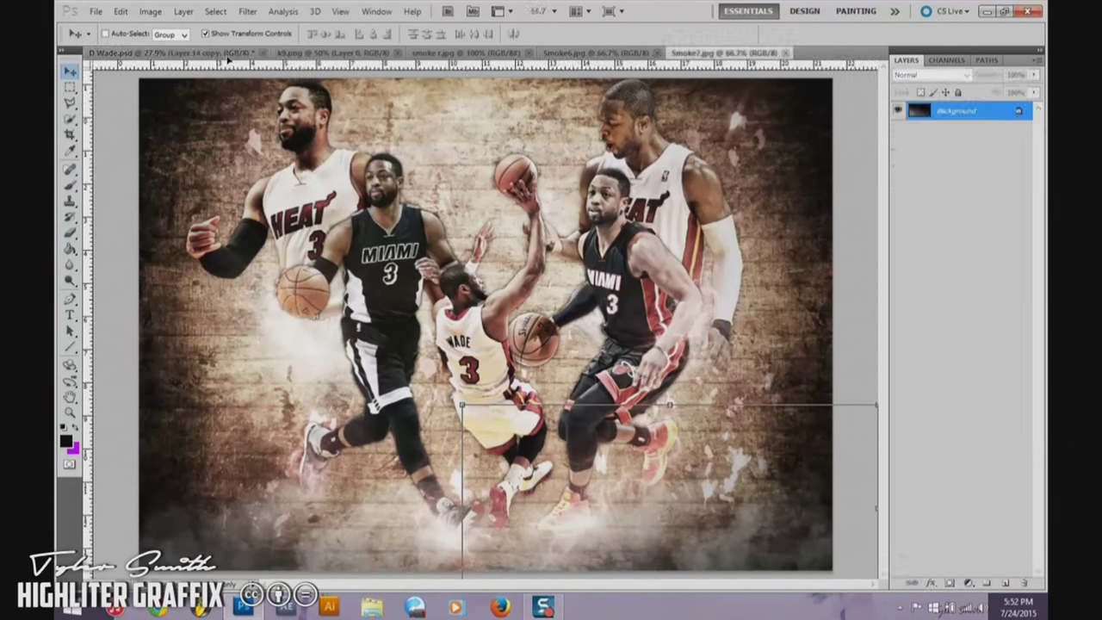
pyautogui.click(69, 72)
pyautogui.hotkey('ctrl', 'j')
pyautogui.moveTo(216, 258)
pyautogui.mouseDown()
pyautogui.moveTo(267, 187)
pyautogui.moveTo(801, 198)
pyautogui.mouseUp()
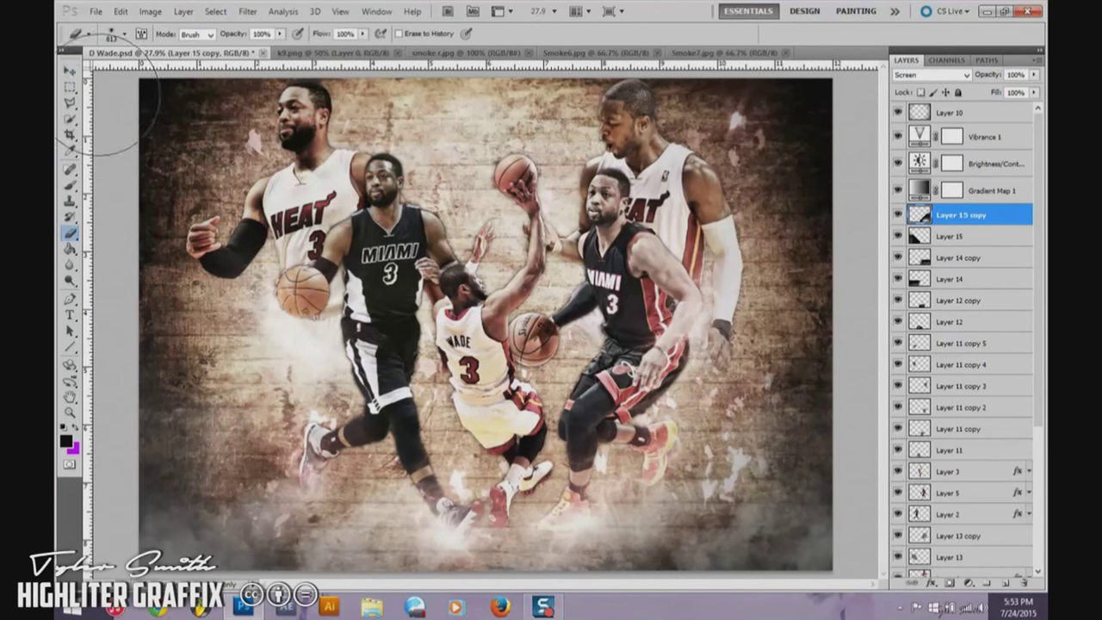
pyautogui.click(495, 52)
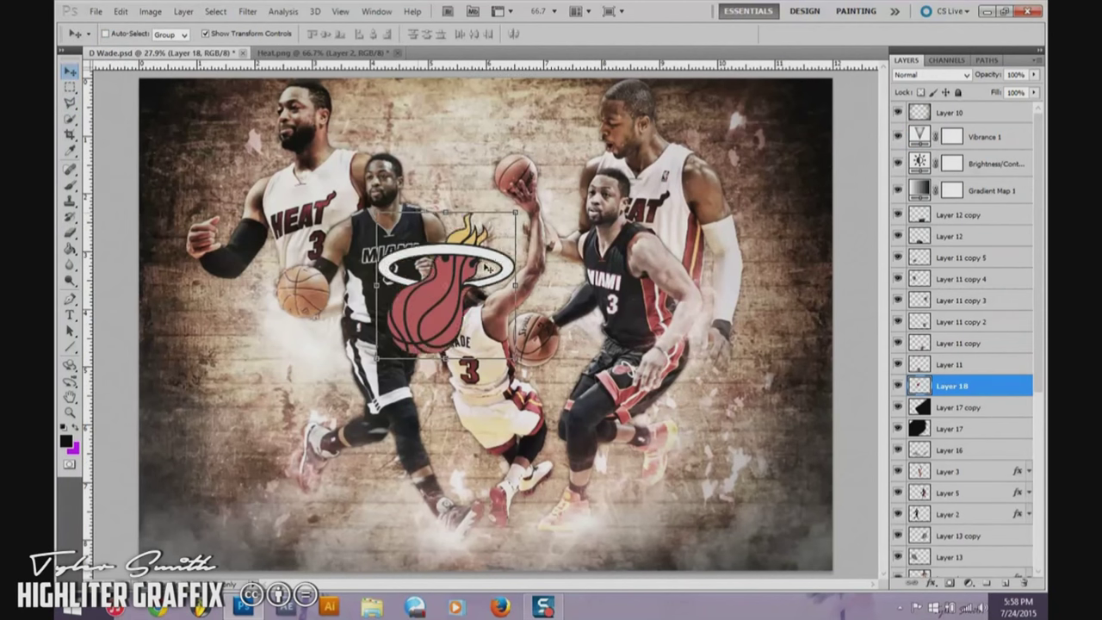
# - Position the enlarged Miami Heat logo as Layer 18, centred behind the players
pyautogui.moveTo(463, 293); pyautogui.dragTo(492, 326)
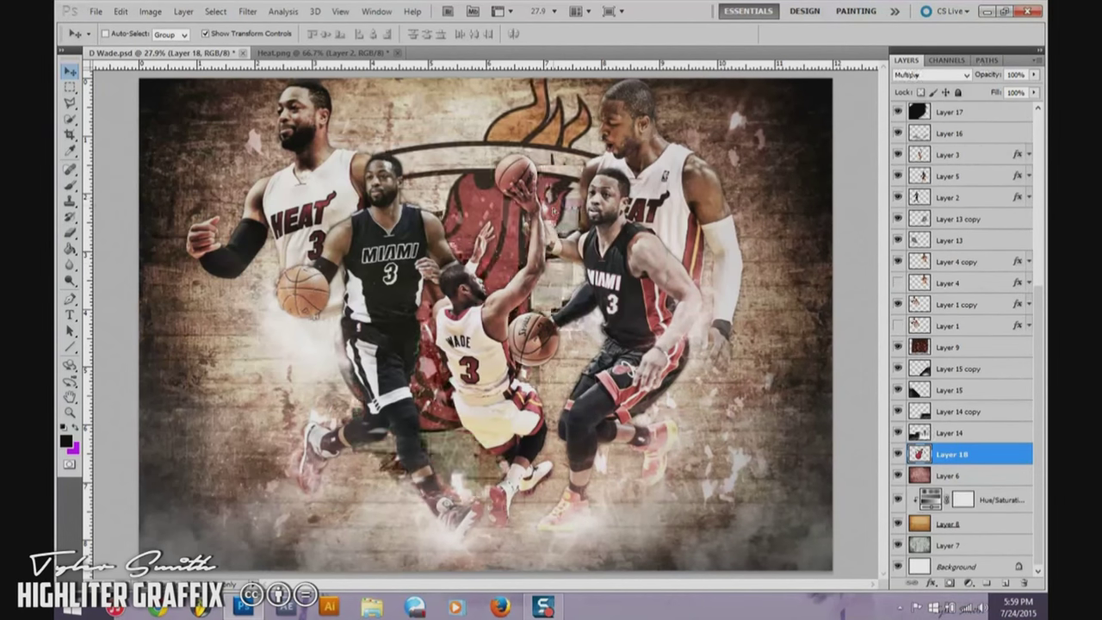
pyautogui.moveTo(898, 433); pyautogui.dragTo(119, 96)
# - On a new layer, stamp splatter-brush marks beside the hoop and over the logo
pyautogui.hotkey('ctrl', 'shift', 'alt', 'n')
pyautogui.press('b')
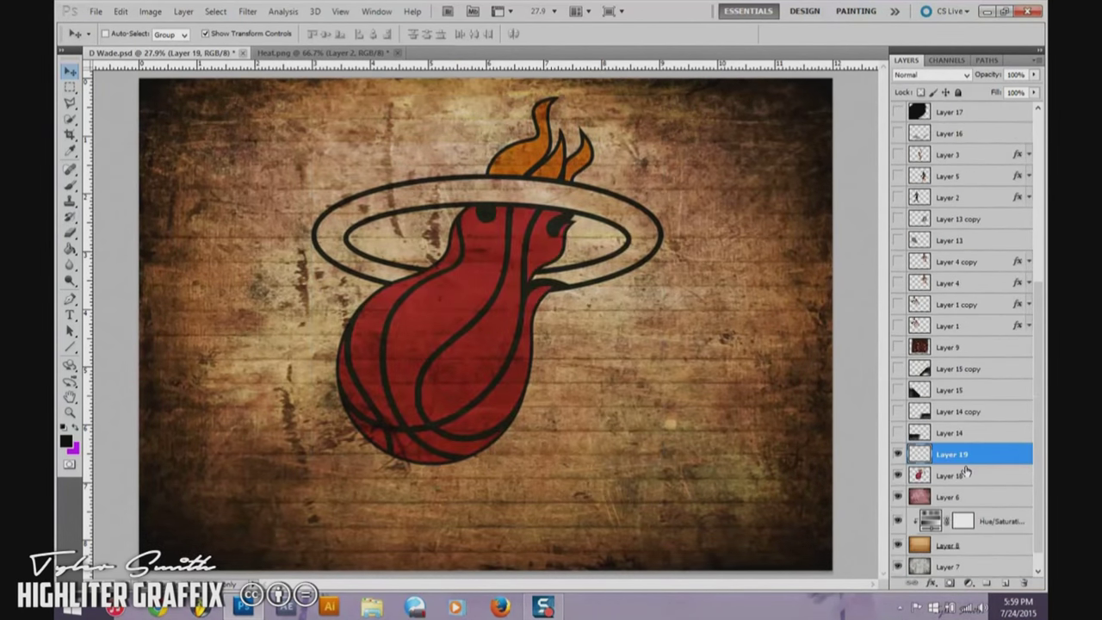
pyautogui.click(112, 35)
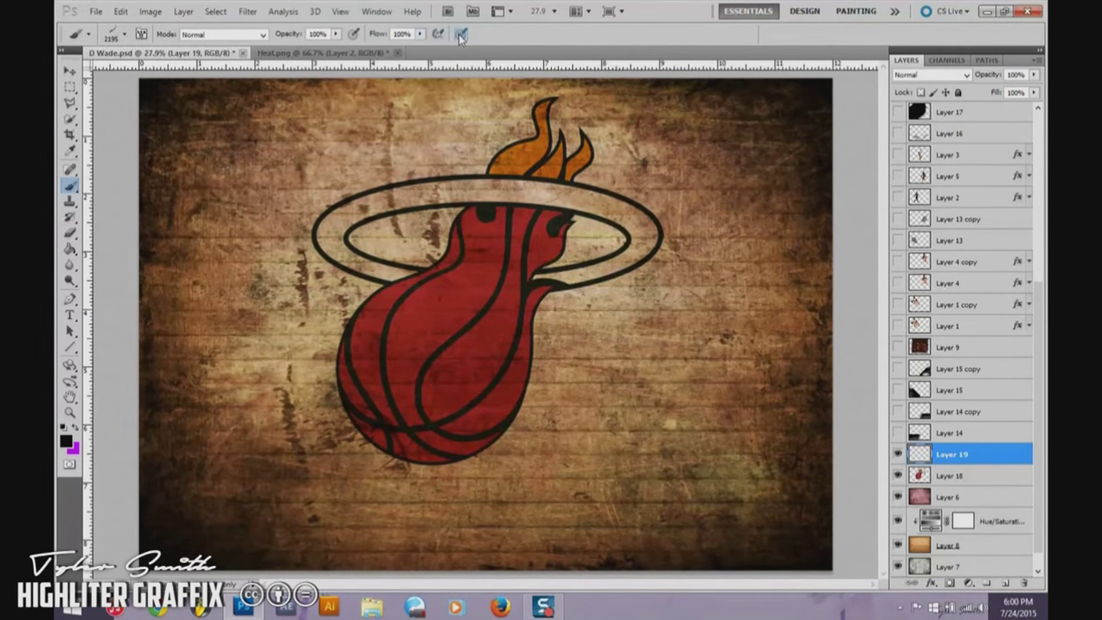
pyautogui.press('F5')
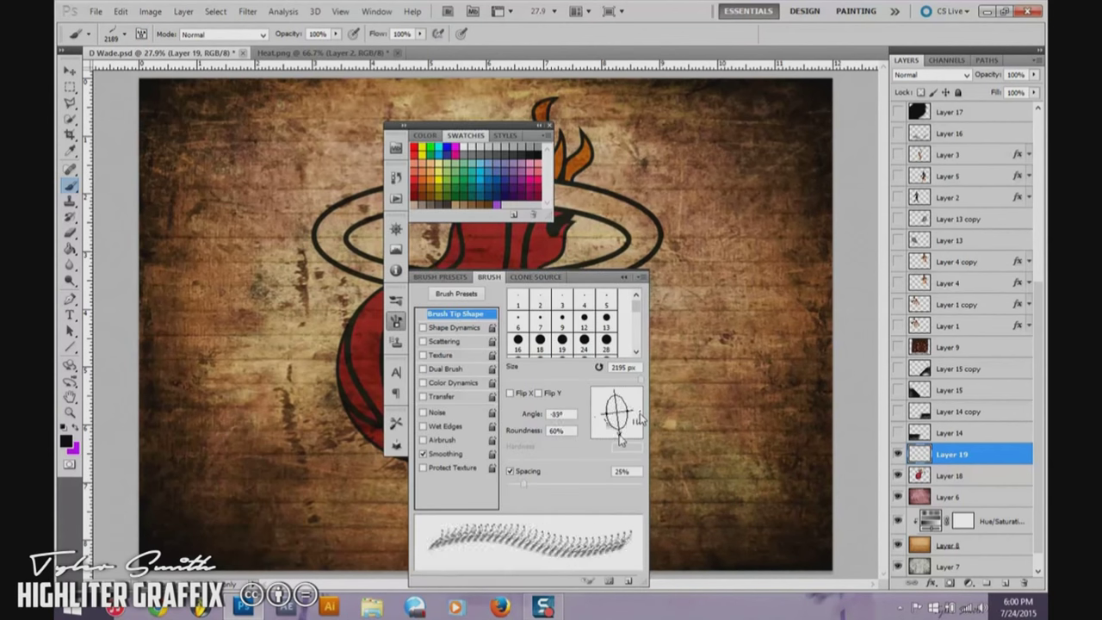
pyautogui.press('F5')
pyautogui.press('e')
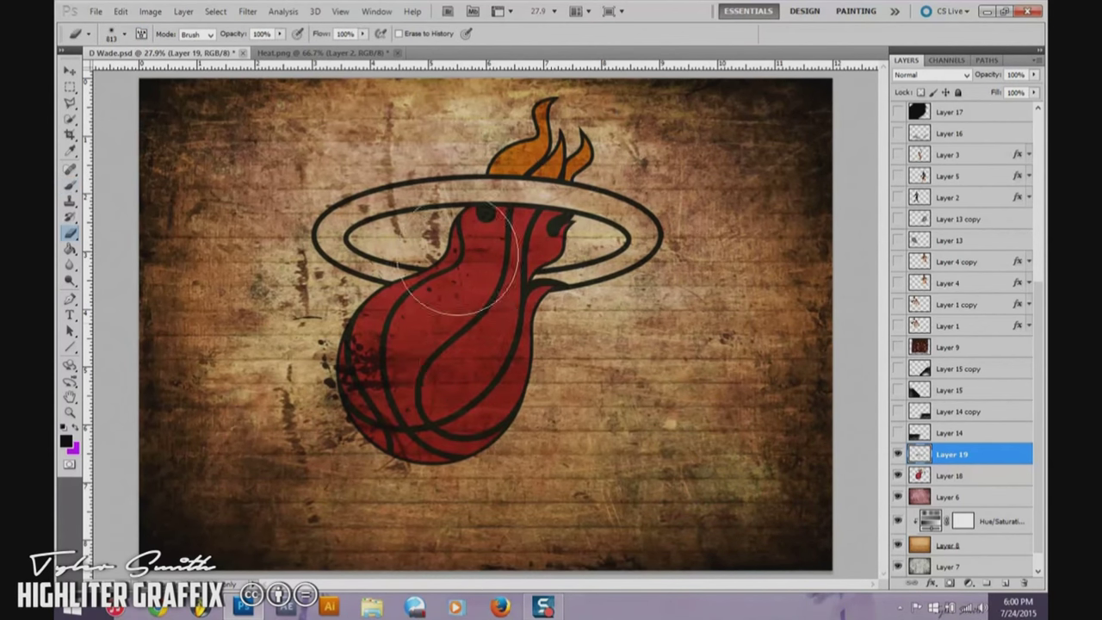
pyautogui.click(124, 34)
pyautogui.doubleClick(95, 176)
pyautogui.click(370, 258)
pyautogui.click(340, 297)
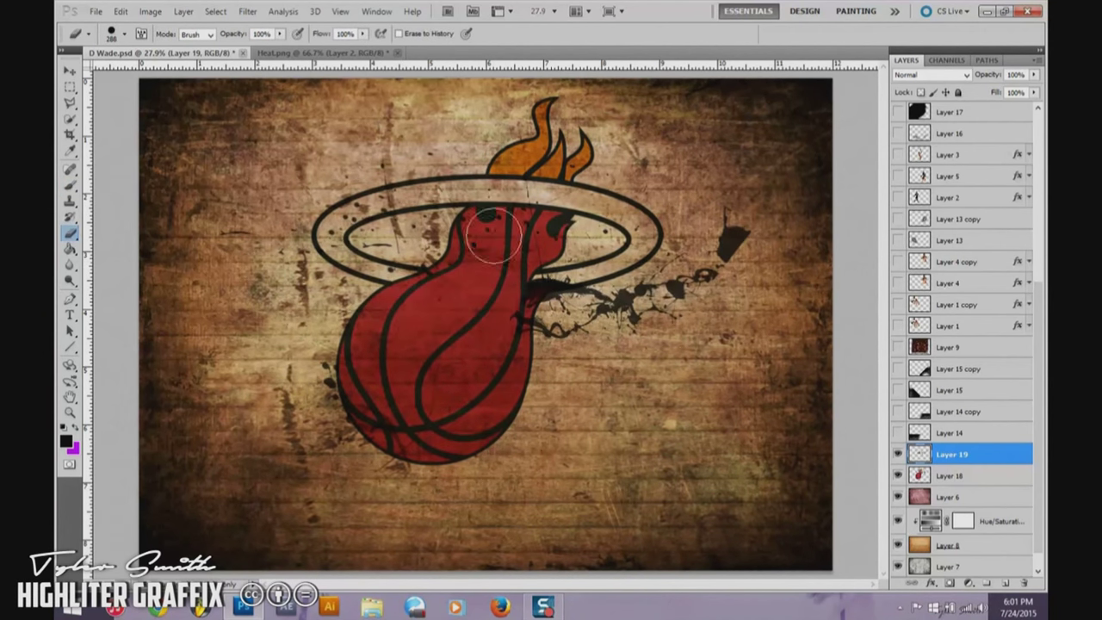
# - Replace the black splatter with a fainter 73% opacity stamp over the ball, then erase it
pyautogui.press('b')
pyautogui.click(124, 35)
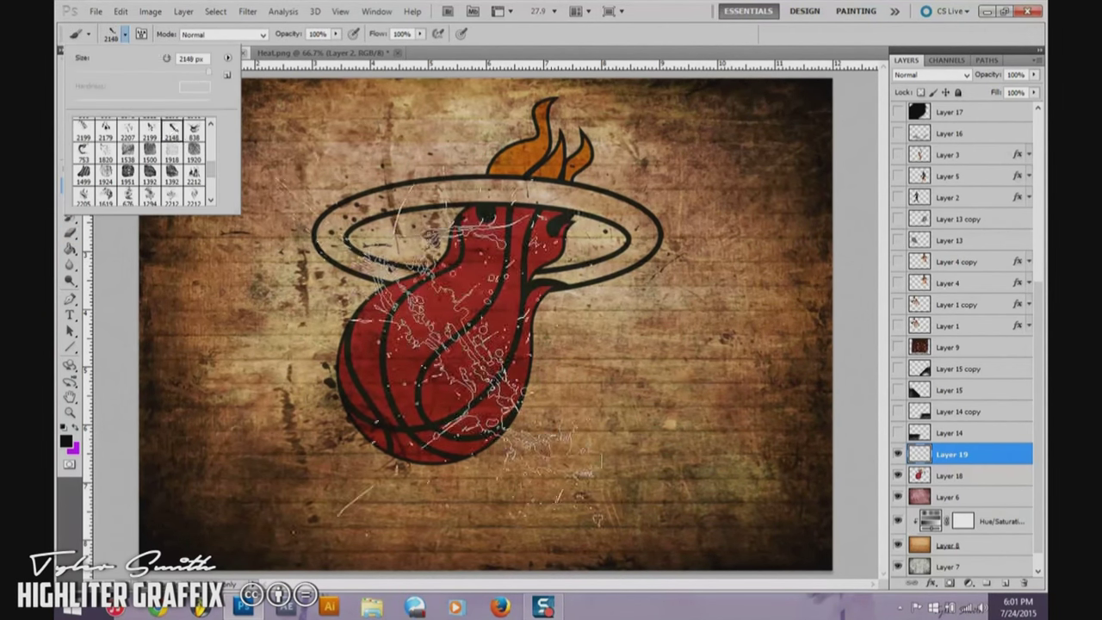
pyautogui.click(430, 319)
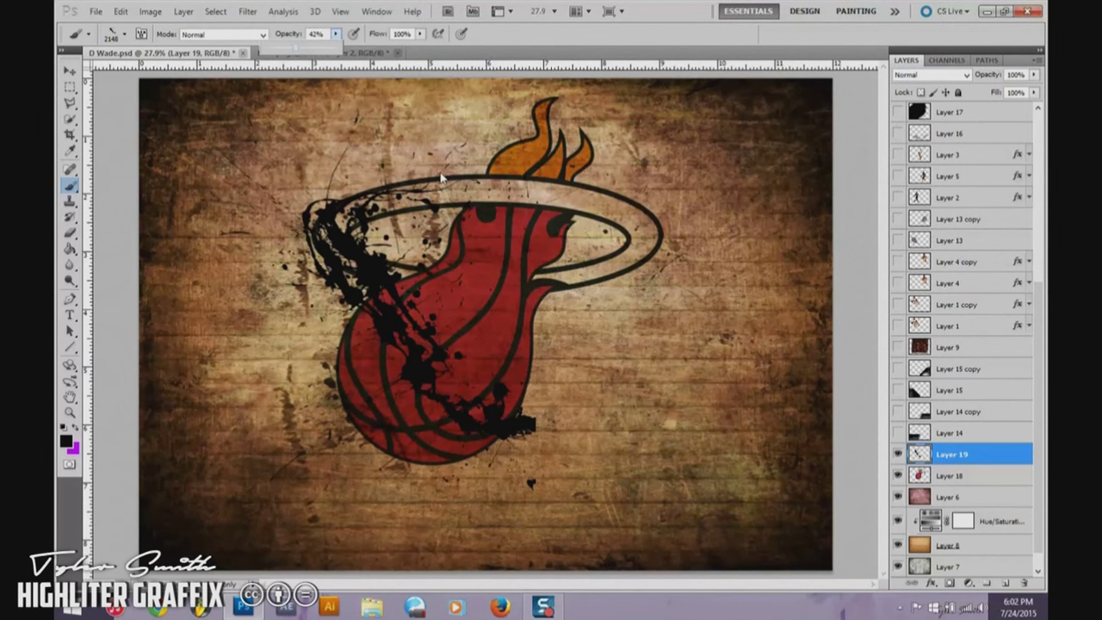
pyautogui.hotkey('ctrl', 'z')
pyautogui.press('7')
pyautogui.press('3')
pyautogui.click(247, 255)
pyautogui.press('e')
pyautogui.moveTo(405, 362); pyautogui.dragTo(555, 213)
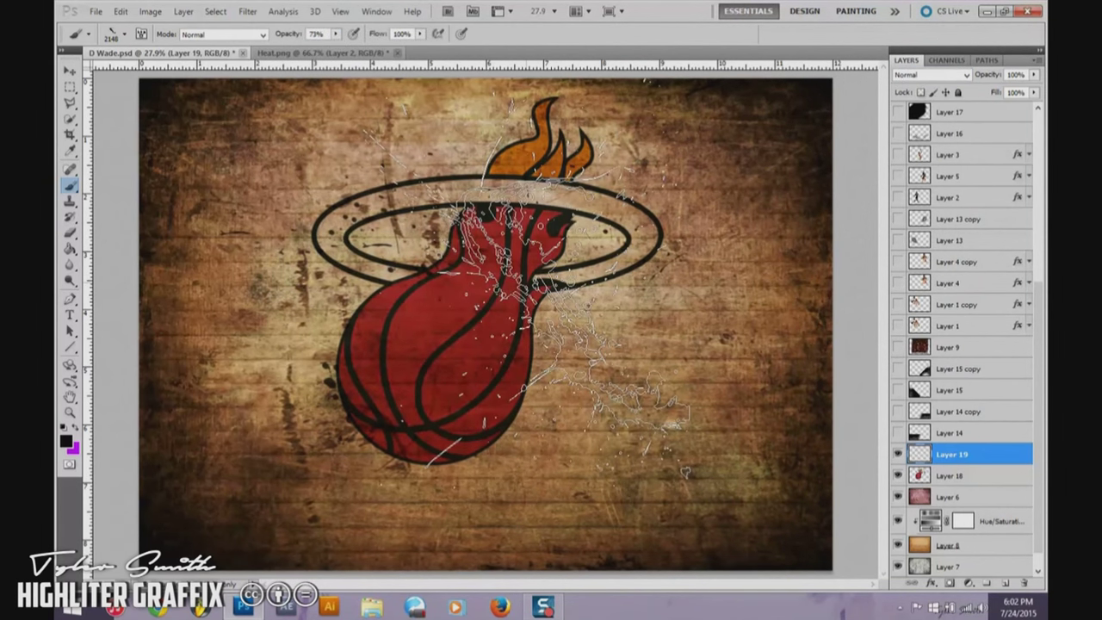
# - Stamp dark splatters over the flame and ball, then set the brush to 494 px at -155°
pyautogui.press('F5')
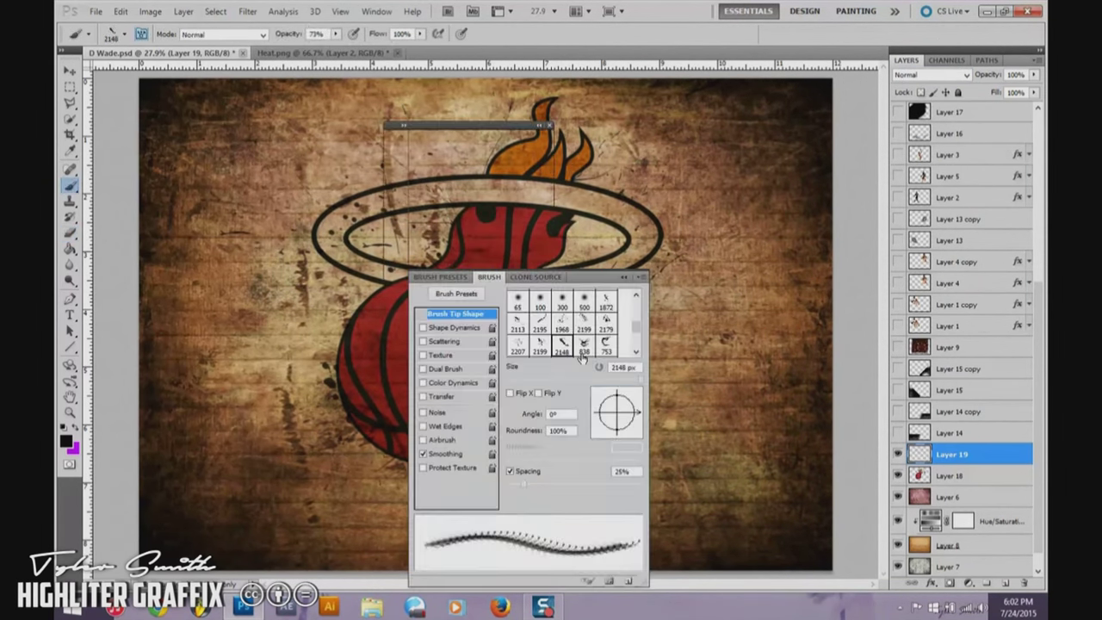
pyautogui.press('F5')
pyautogui.click(495, 224)
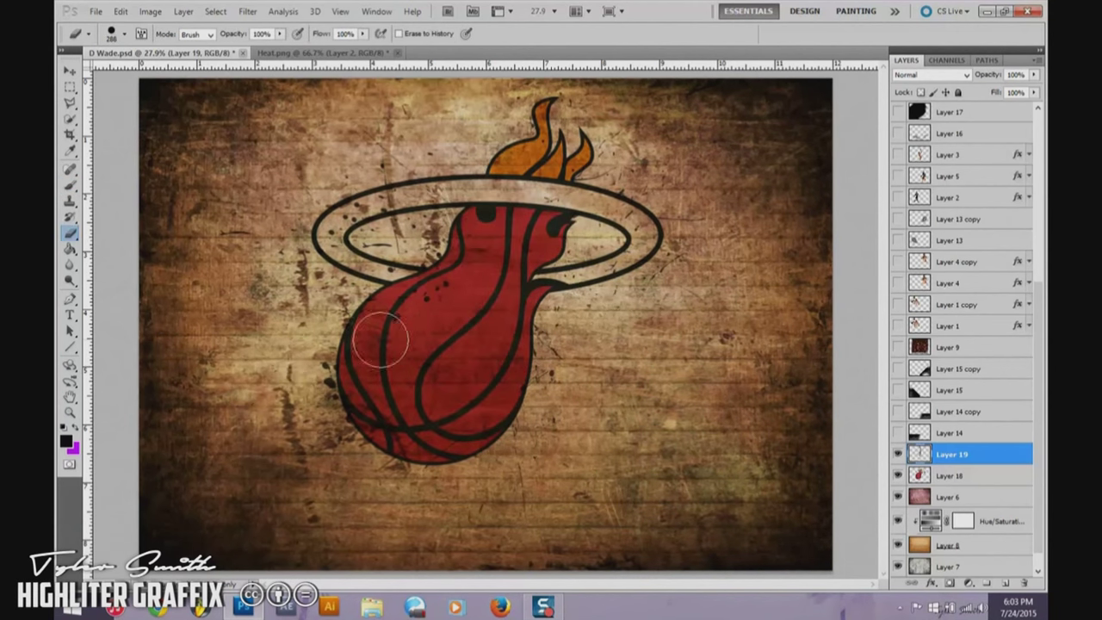
pyautogui.hotkey('alt', ']')
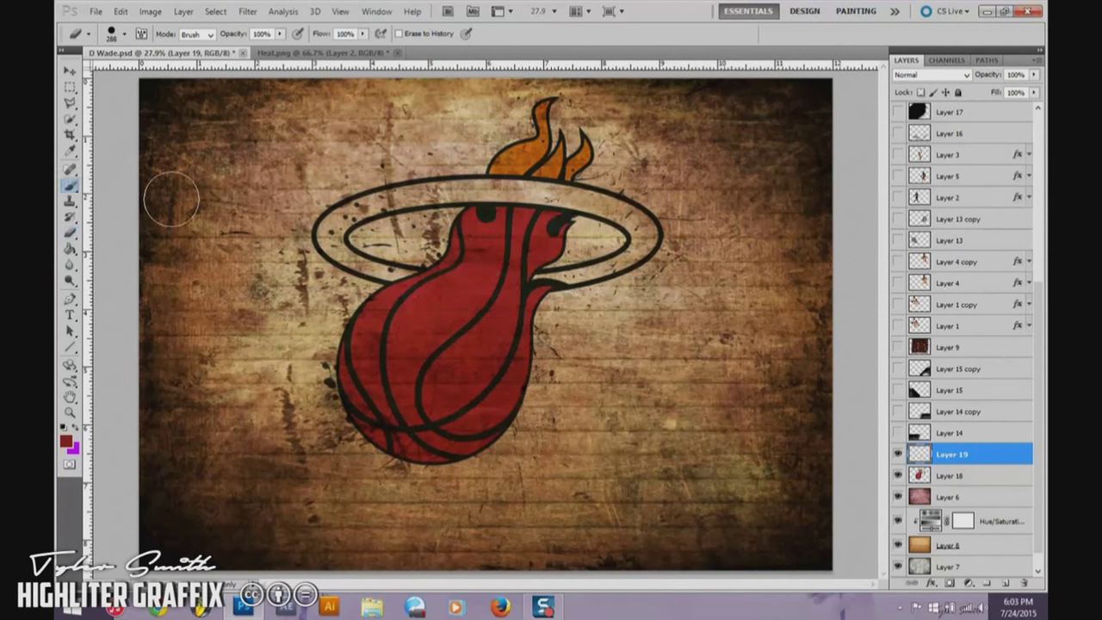
pyautogui.press('b')
pyautogui.click(125, 33)
pyautogui.click(444, 327)
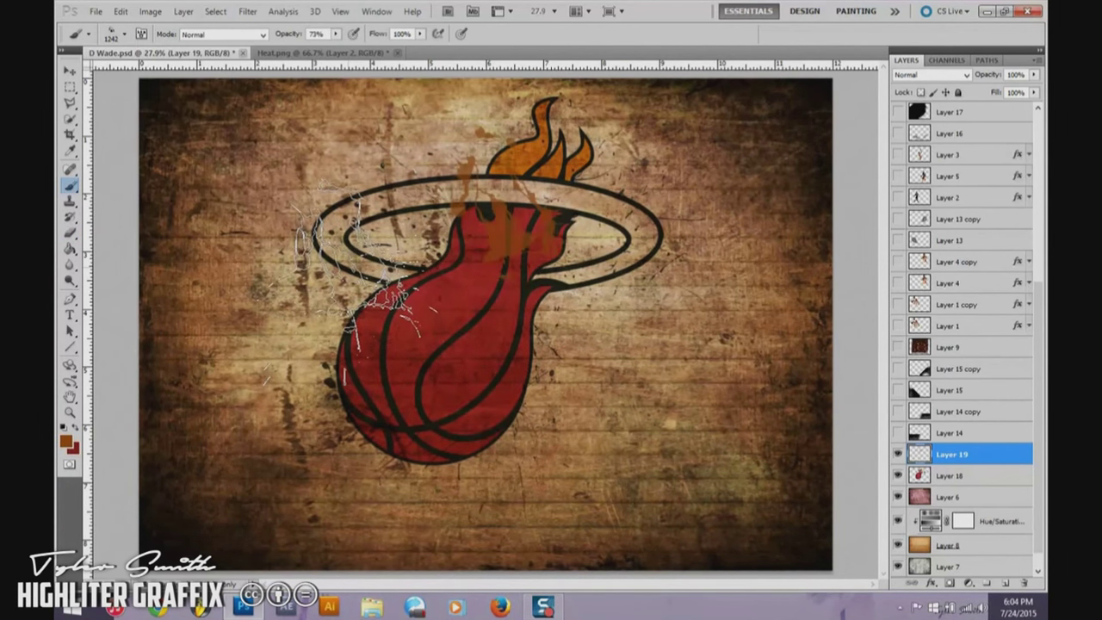
pyautogui.hotkey('ctrl', 'z')
pyautogui.click(125, 34)
pyautogui.click(141, 34)
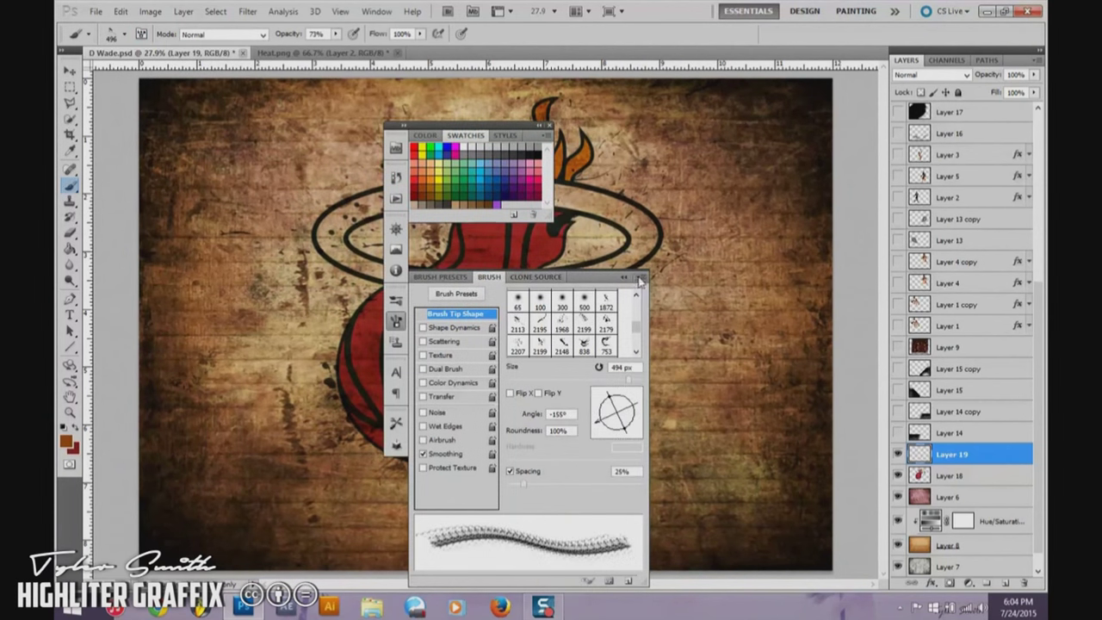
pyautogui.click(639, 280)
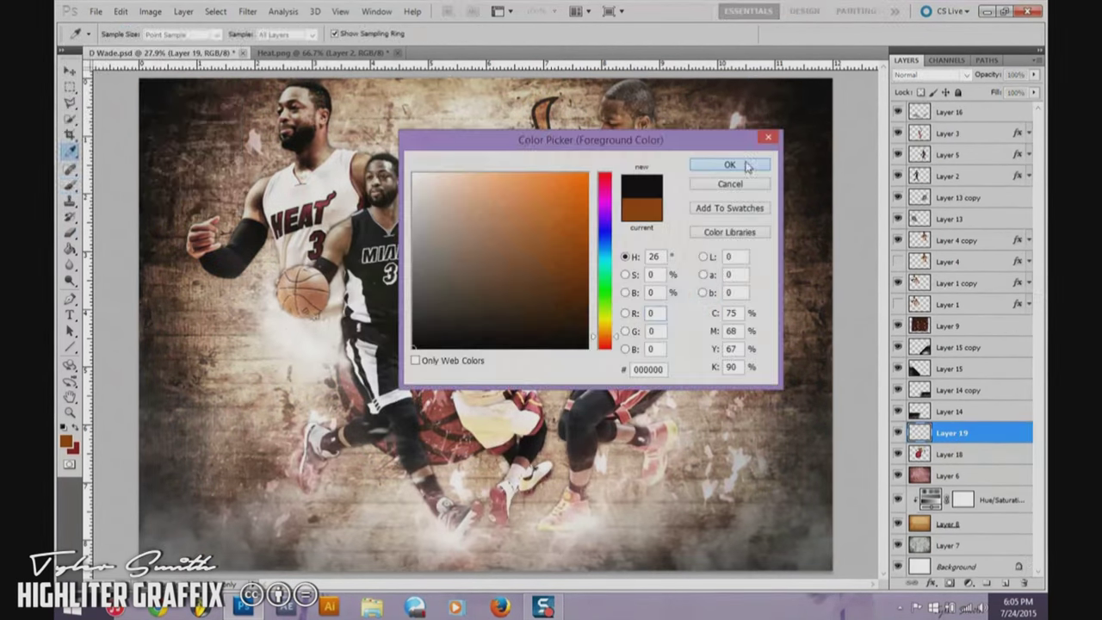
# - Stamp splatter speckles on the right player's arm and near the players' feet
pyautogui.click(685, 267)
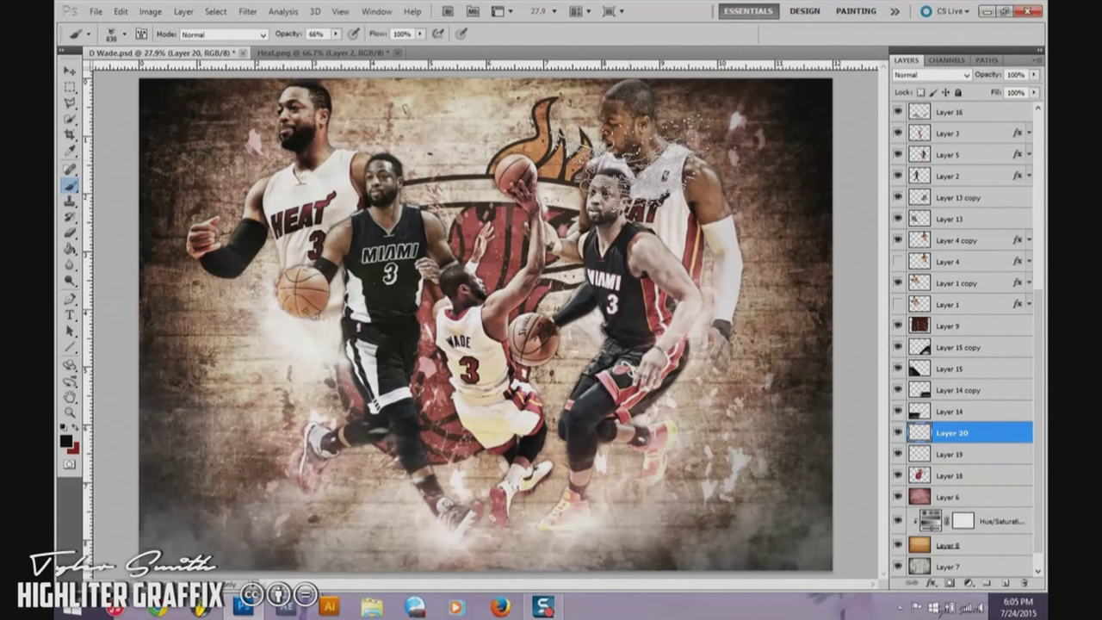
pyautogui.press('b')
pyautogui.click(125, 34)
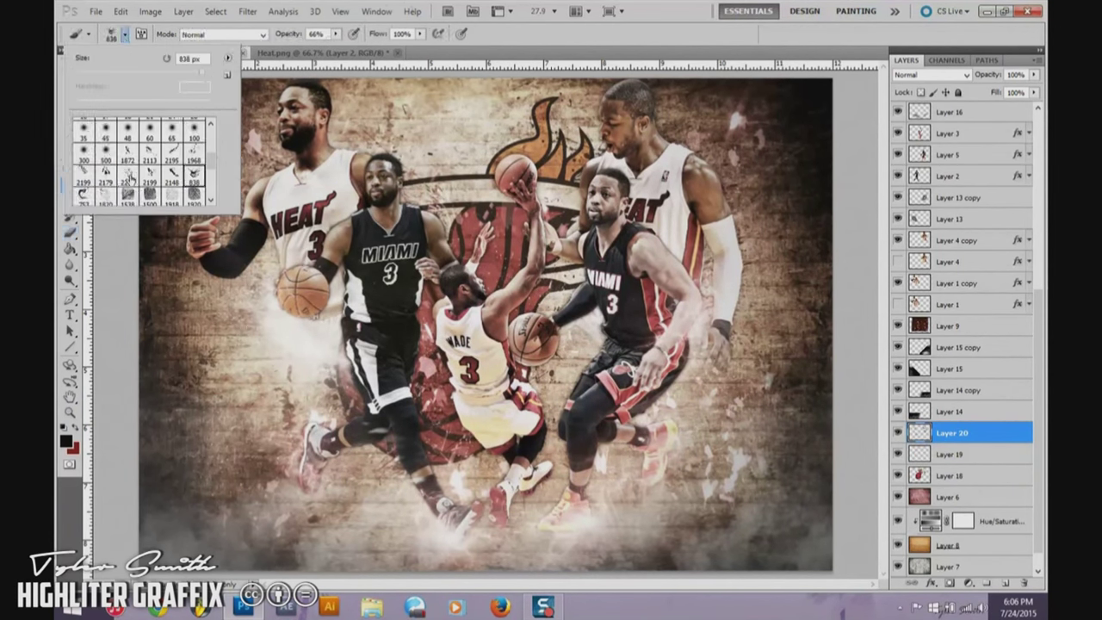
pyautogui.click(751, 481)
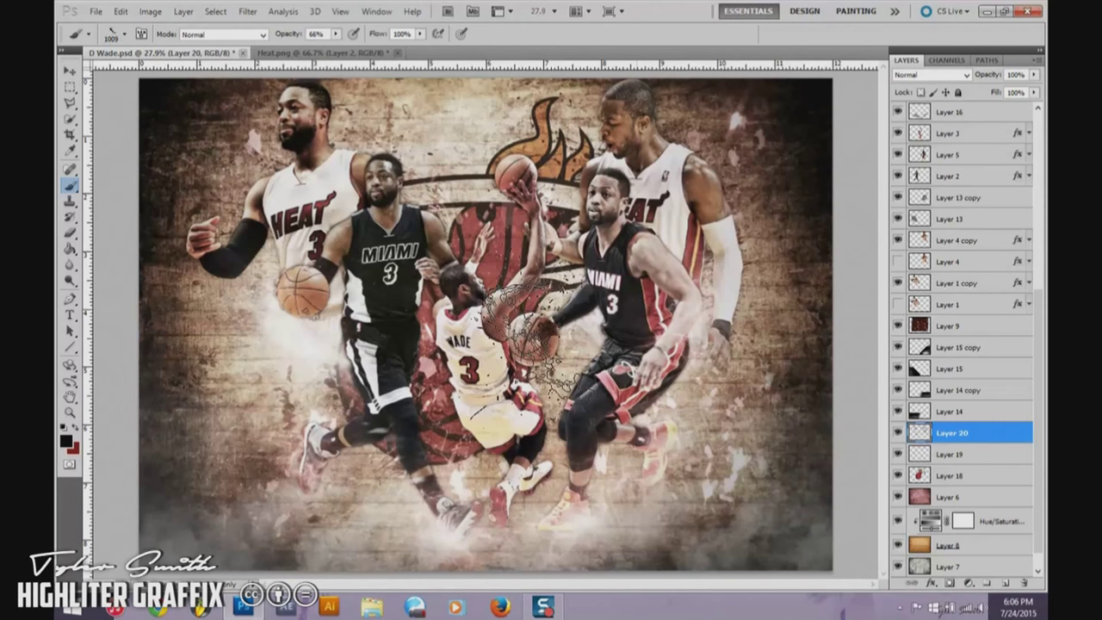
pyautogui.click(124, 35)
pyautogui.click(455, 530)
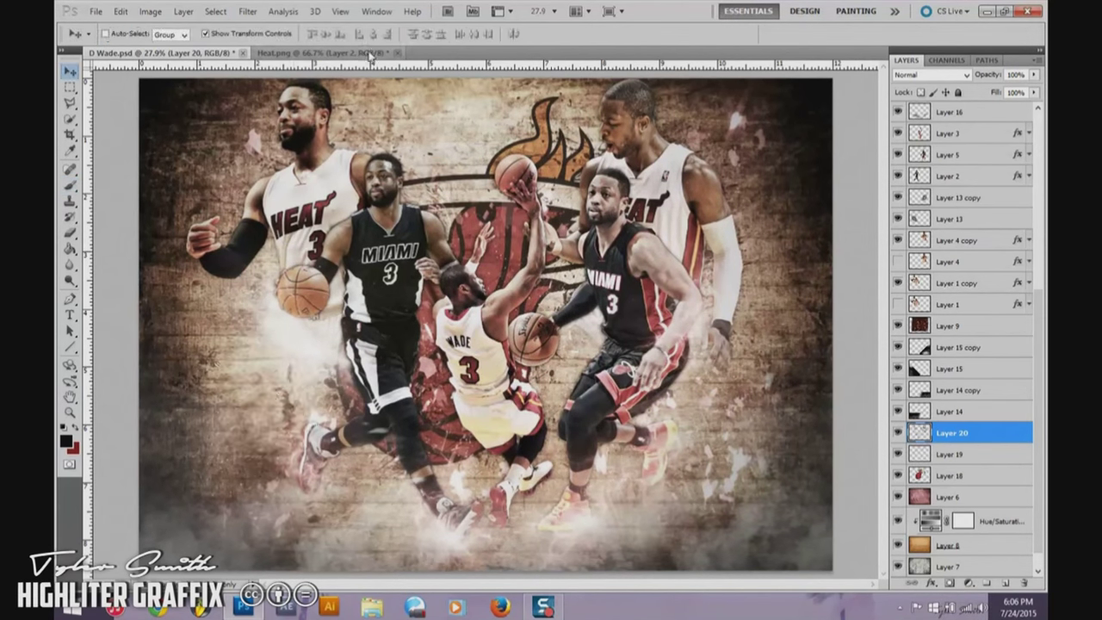
# - Add the resized MIAMI HEAT wordmark at the bottom and Gaussian-blur Layer 18 copy in Screen mode
pyautogui.click(371, 54)
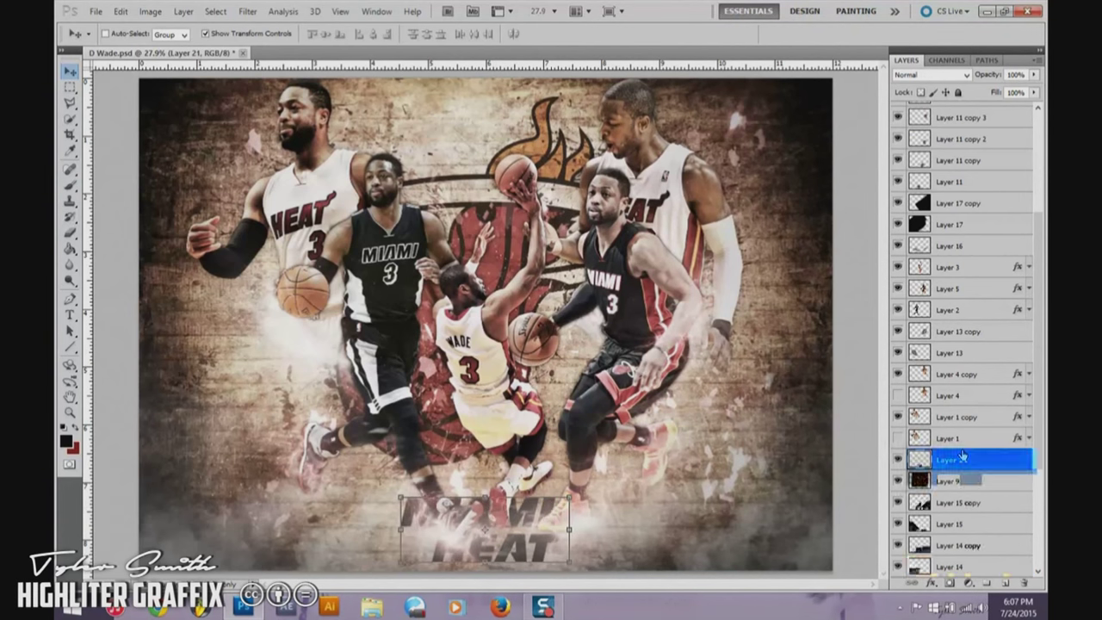
pyautogui.moveTo(963, 457); pyautogui.dragTo(948, 528)
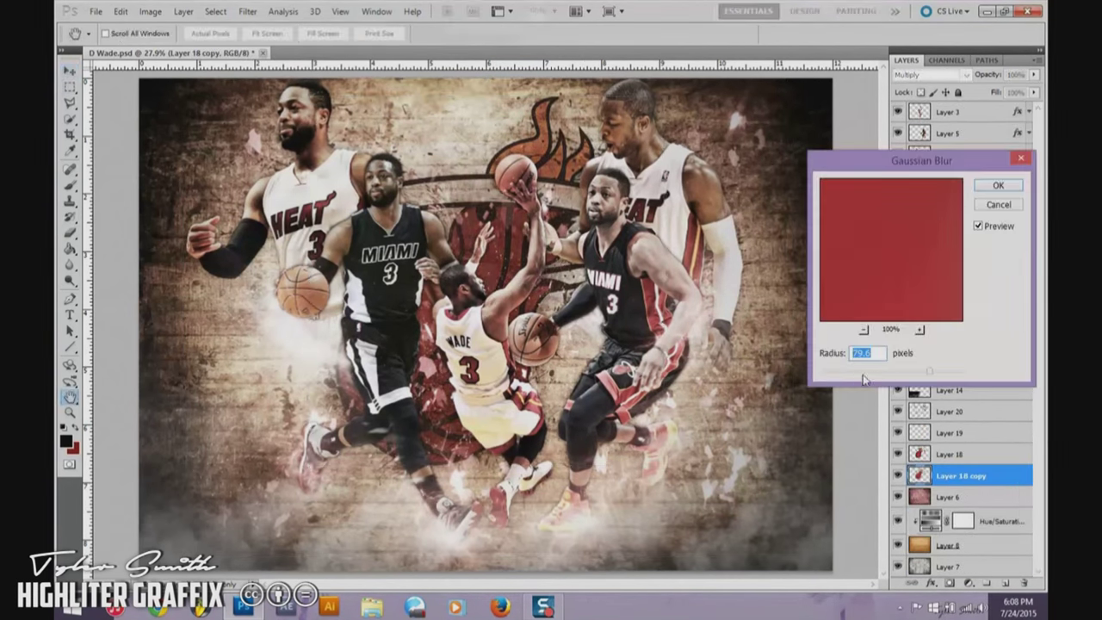
pyautogui.click(999, 185)
pyautogui.click(967, 75)
pyautogui.click(935, 215)
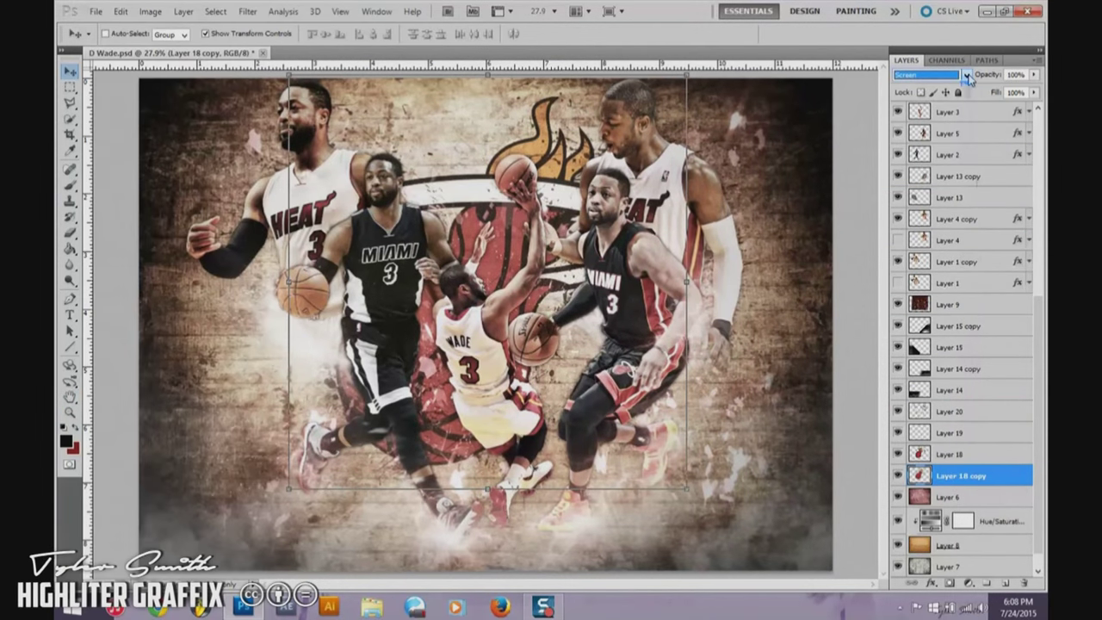
pyautogui.hotkey('ctrl', 'o')
# - Open the Fooball lights and Wiggens For Sale images from Skyline & stadiums
pyautogui.click(343, 38)
pyautogui.doubleClick(356, 216)
pyautogui.click(315, 203)
pyautogui.keyDown('ctrl'); pyautogui.click(315, 301); pyautogui.keyUp('ctrl')
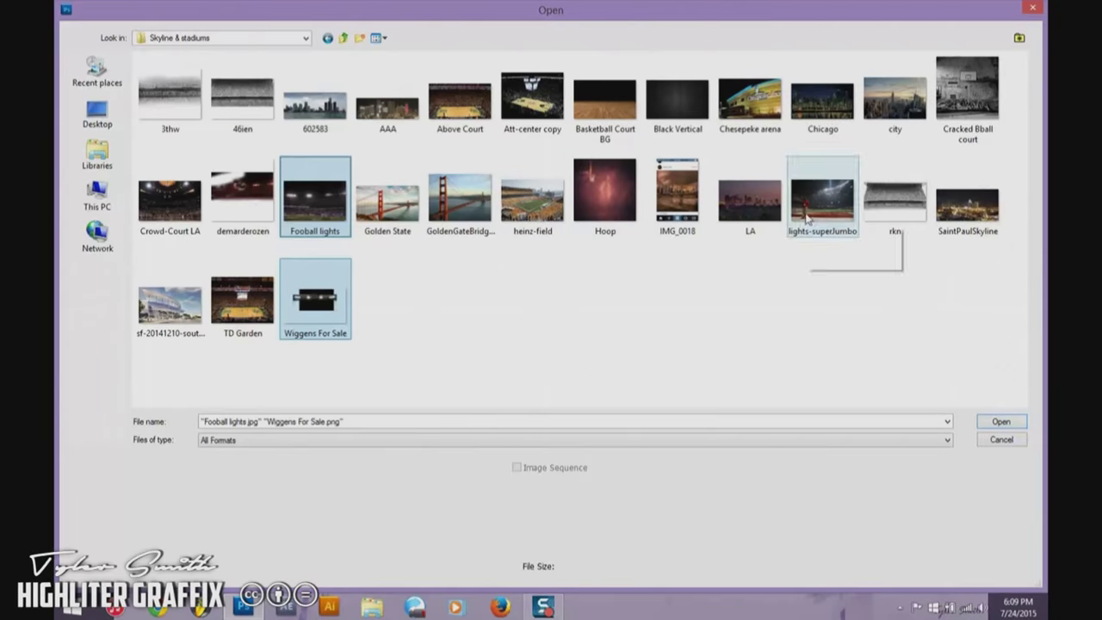
pyautogui.click(1001, 422)
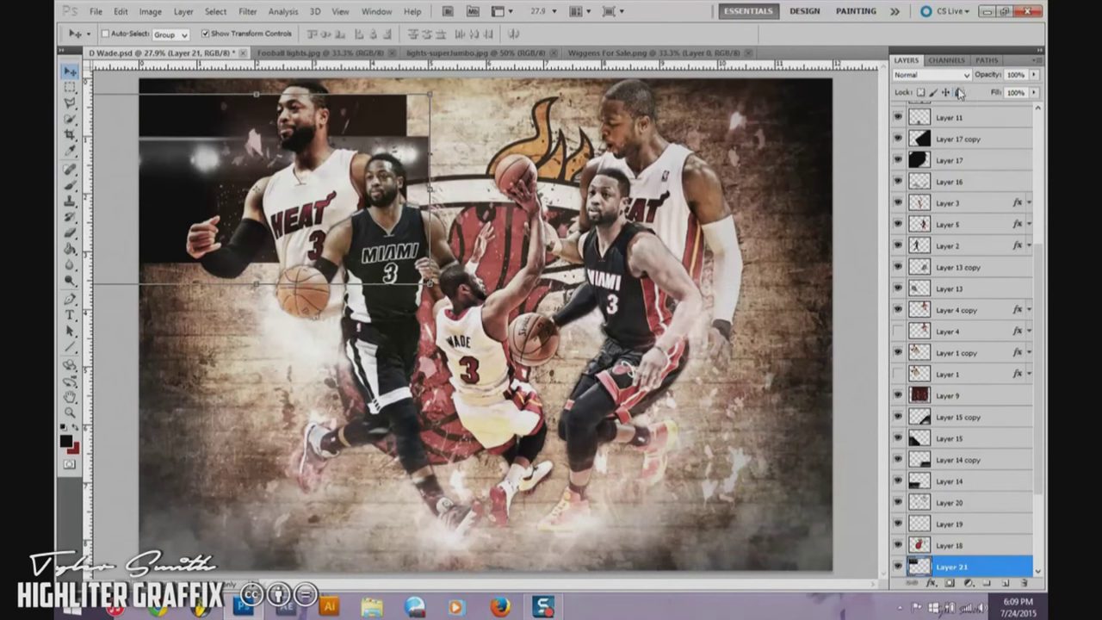
# - Duplicate Layer 21, set the stadium-lights layer to Screen and transform it along the top
pyautogui.press('v')
pyautogui.hotkey('ctrl', 'j')
pyautogui.click(112, 35)
pyautogui.doubleClick(122, 75)
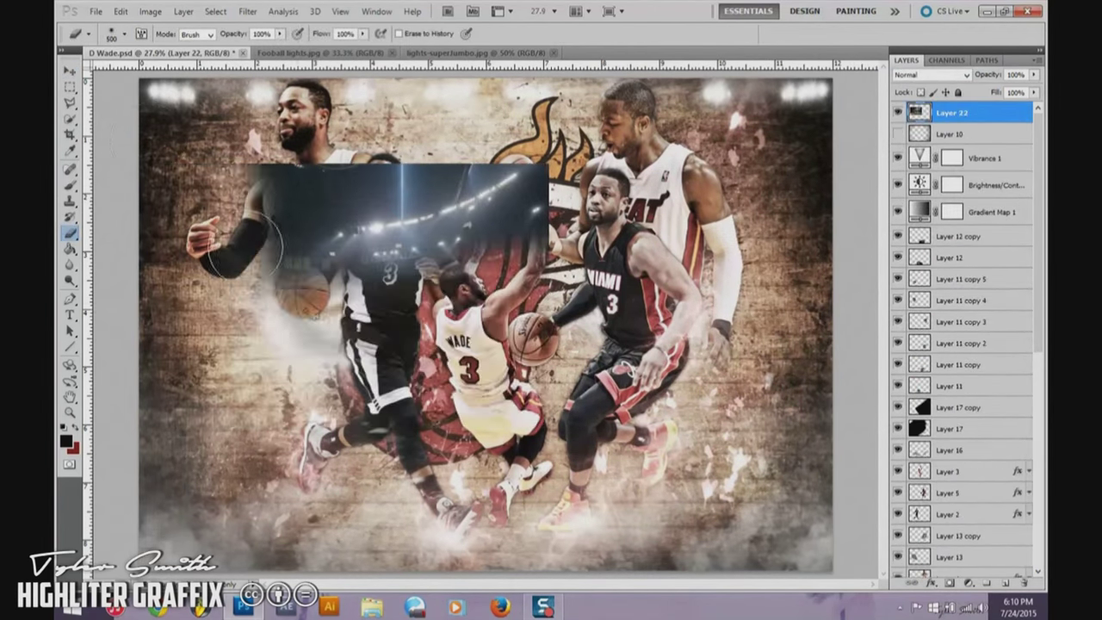
pyautogui.click(930, 75)
pyautogui.click(905, 198)
pyautogui.hotkey('ctrl', 't')
pyautogui.hotkey('ctrl', '-')
pyautogui.hotkey('ctrl', '-')
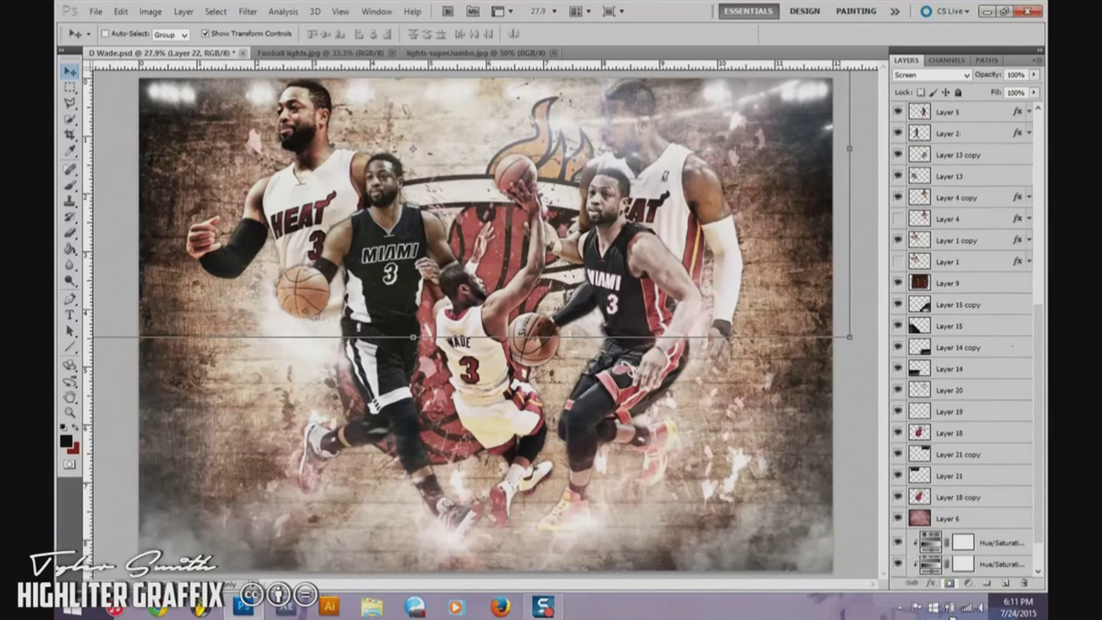
pyautogui.press('Return')
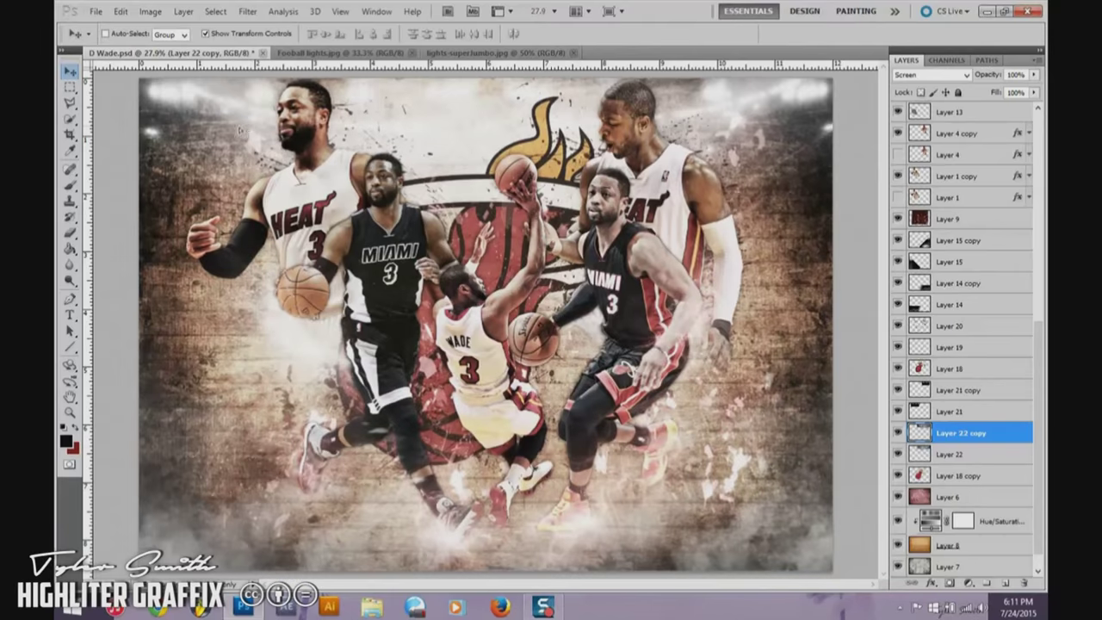
pyautogui.hotkey('ctrl', 'o')
# - Open the retre3 image from Brushes > Abstracts & Splatters
pyautogui.click(308, 38)
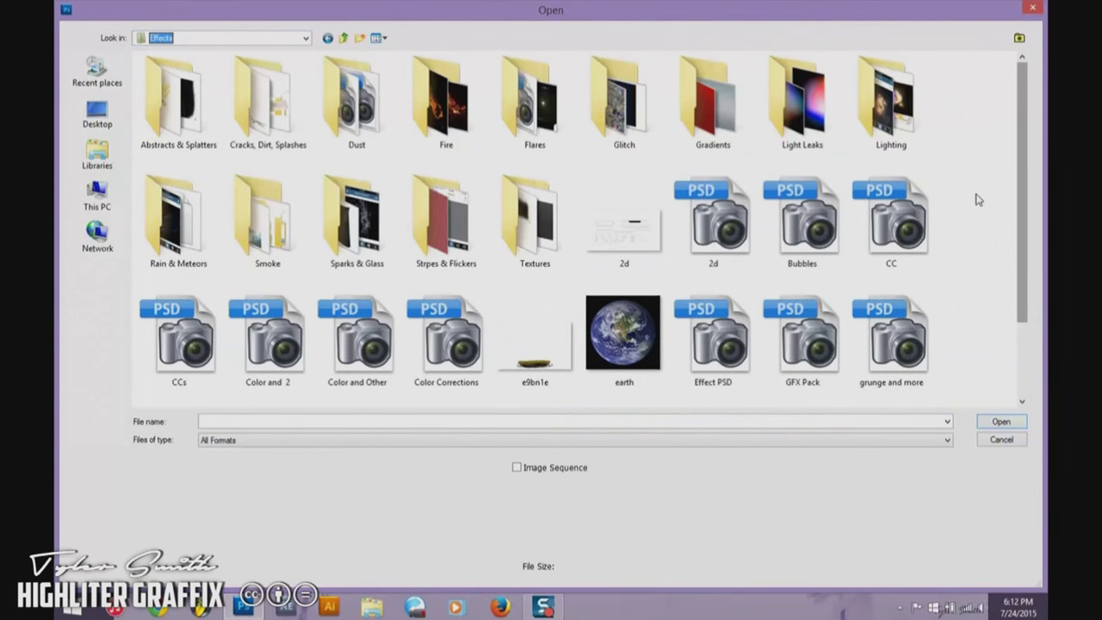
pyautogui.doubleClick(179, 99)
pyautogui.scroll(-10, 323, 270)
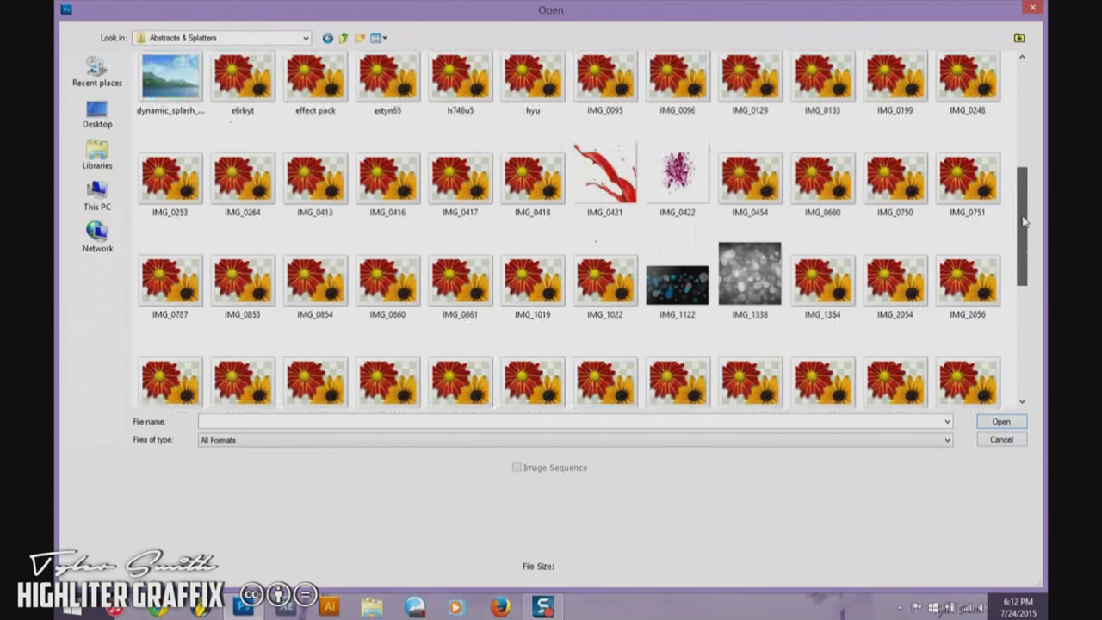
pyautogui.click(323, 271)
pyautogui.doubleClick(323, 270)
# - Set the retre3 texture Layer 22 to Multiply and save D Wade.psd
pyautogui.click(163, 53)
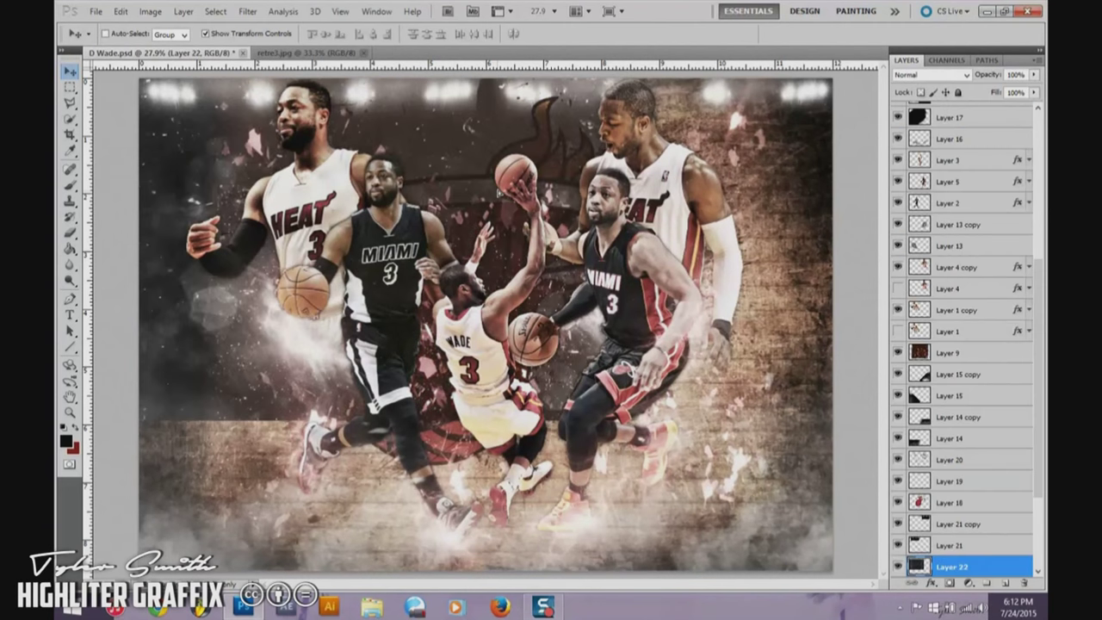
pyautogui.click(930, 75)
pyautogui.click(948, 88)
pyautogui.click(930, 75)
pyautogui.click(897, 567)
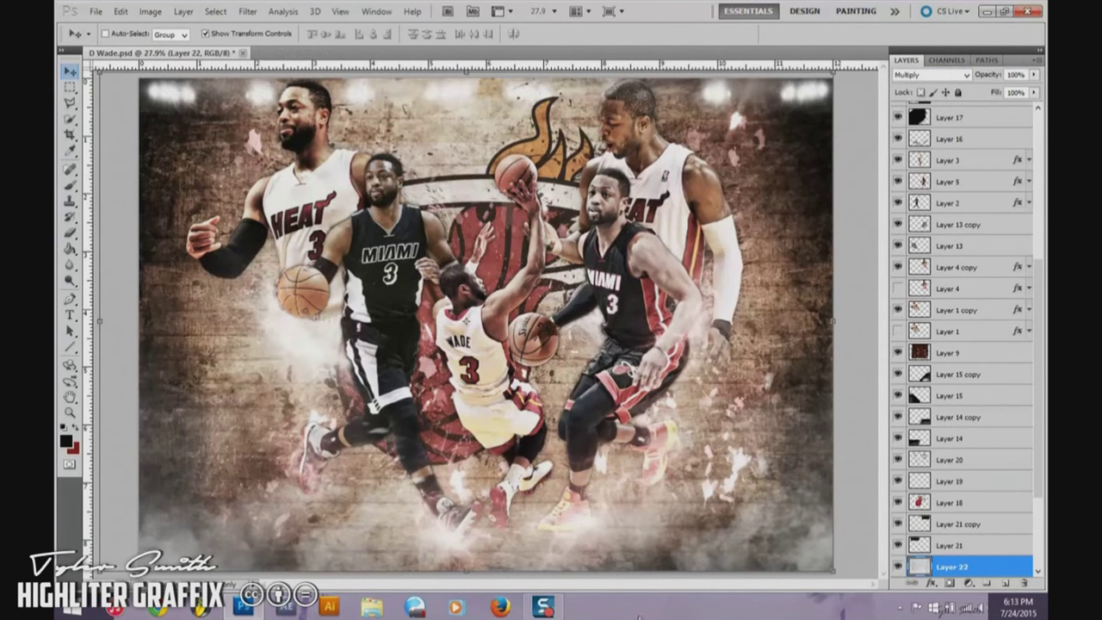
pyautogui.hotkey('ctrl', 's')
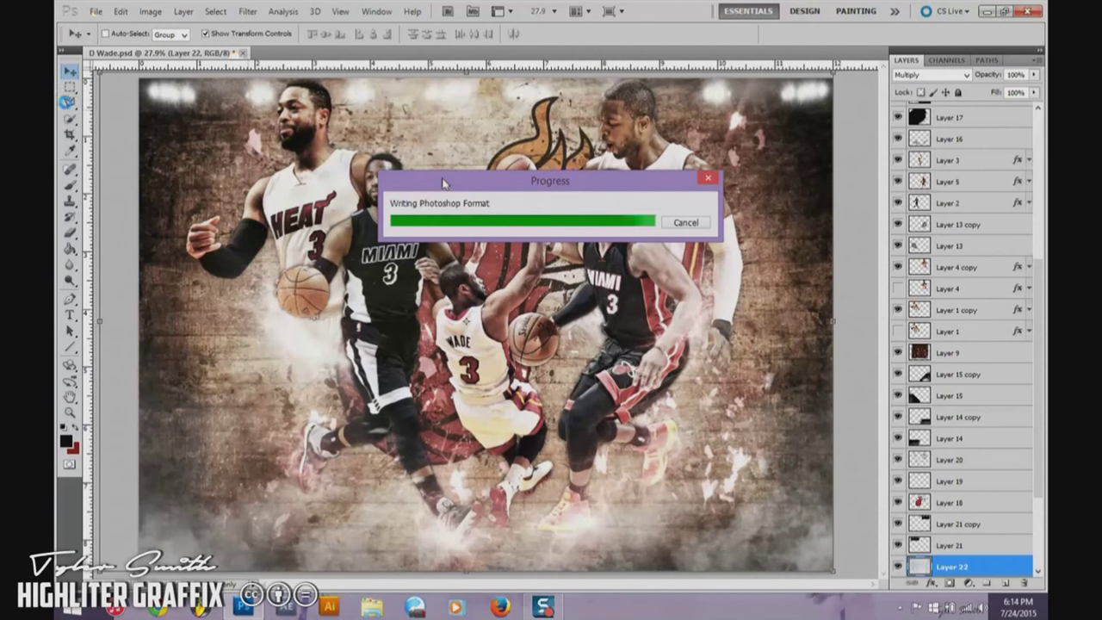
# - Open the LEDJ46-6 image and two more lighting images from the Lighting folder, then commit the lights layer placement
pyautogui.click(96, 11)
pyautogui.click(112, 40)
pyautogui.doubleClick(866, 99)
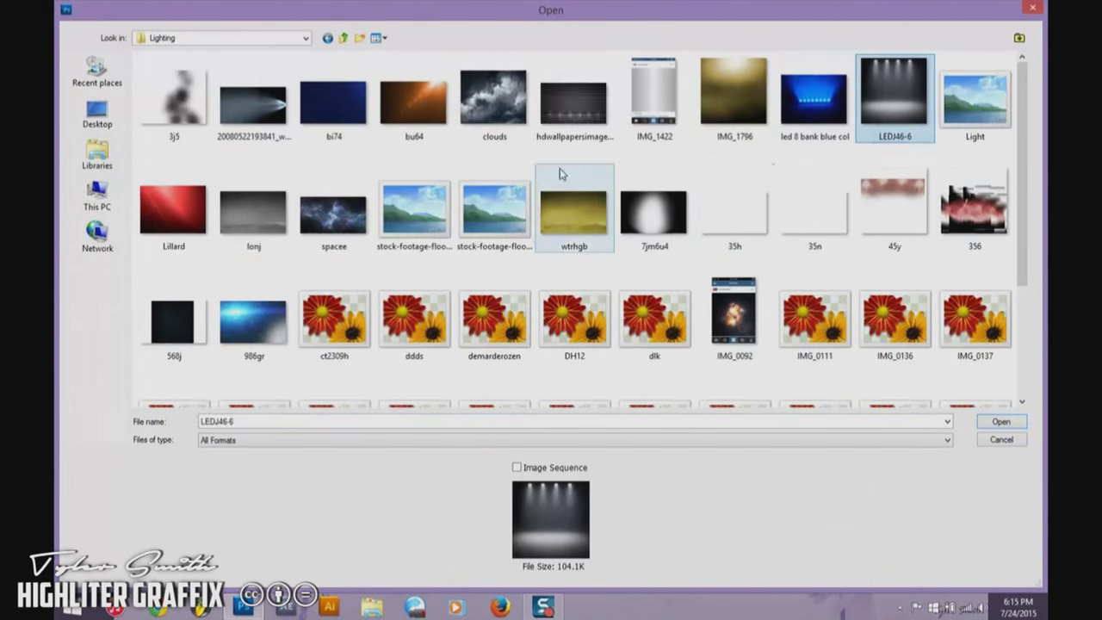
pyautogui.keyDown('ctrl'); pyautogui.click(574, 99); pyautogui.keyUp('ctrl')
pyautogui.keyDown('ctrl'); pyautogui.click(975, 99); pyautogui.keyUp('ctrl')
pyautogui.scroll(-2, 560, 215)
pyautogui.keyDown('ctrl'); pyautogui.click(495, 110); pyautogui.keyUp('ctrl')
pyautogui.scroll(-2, 560, 215)
pyautogui.click(1001, 421)
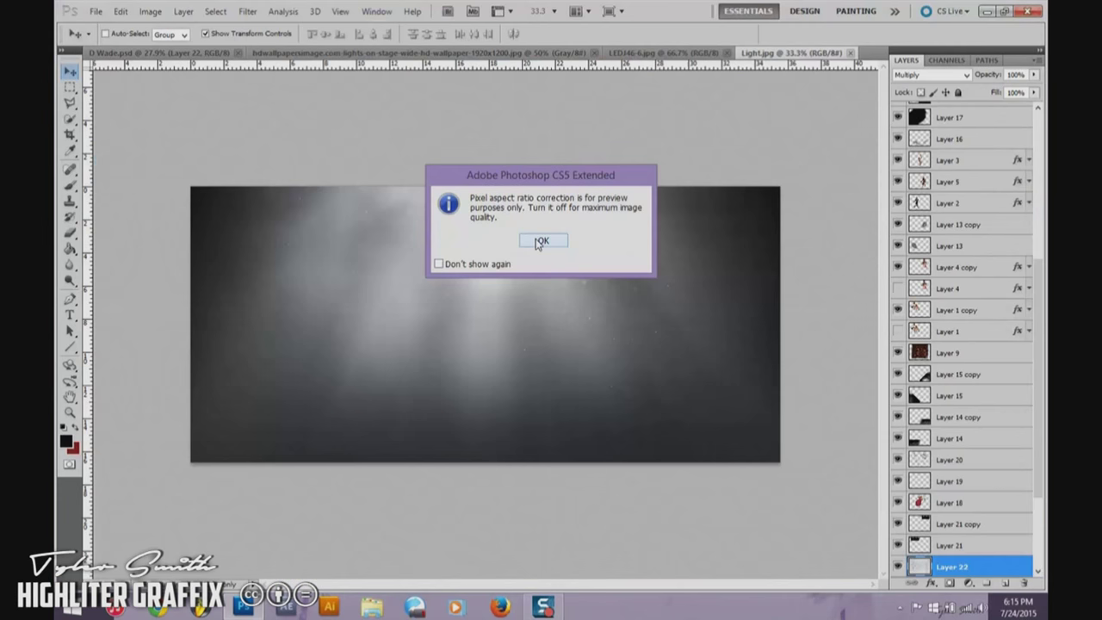
pyautogui.press('Return')
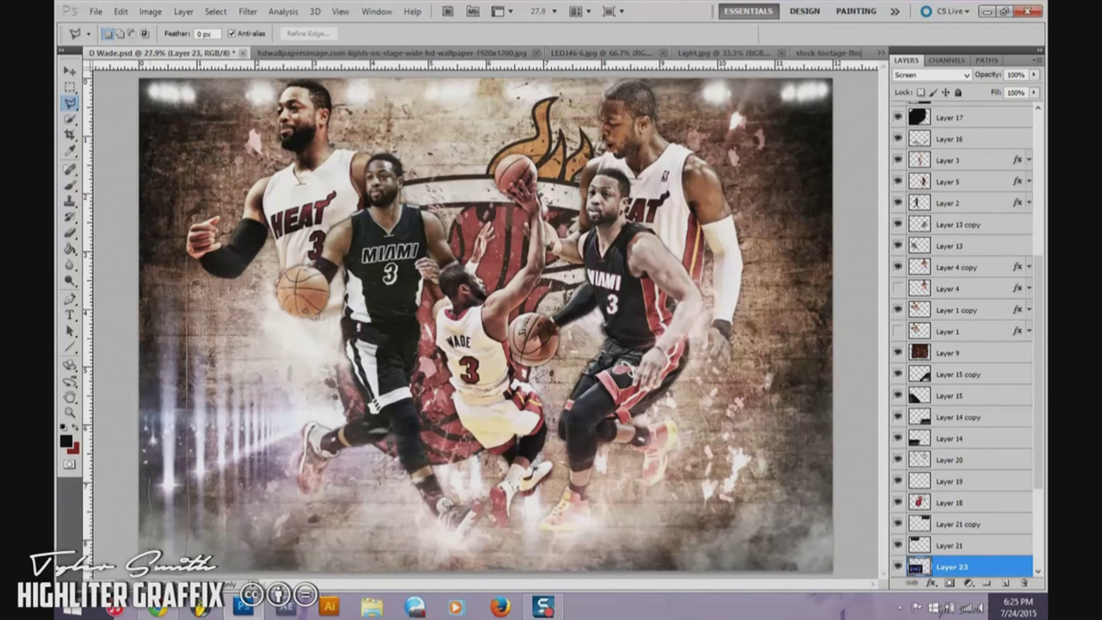
# - Apply a Gaussian Blur to the light beam and commit the pasted light layer's transform
pyautogui.click(248, 11)
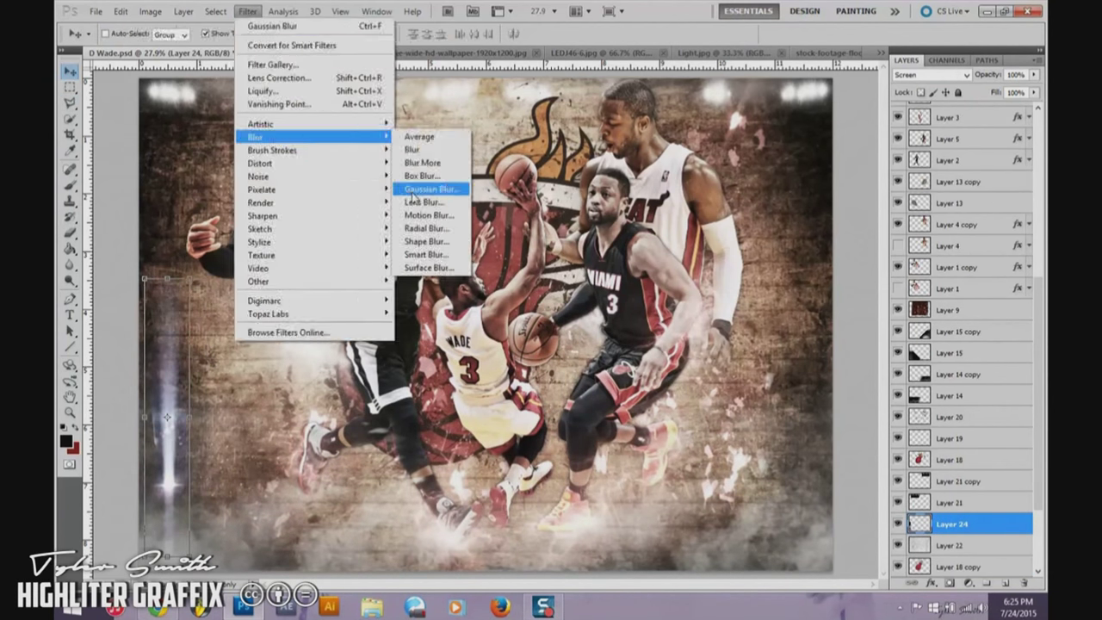
pyautogui.click(435, 180)
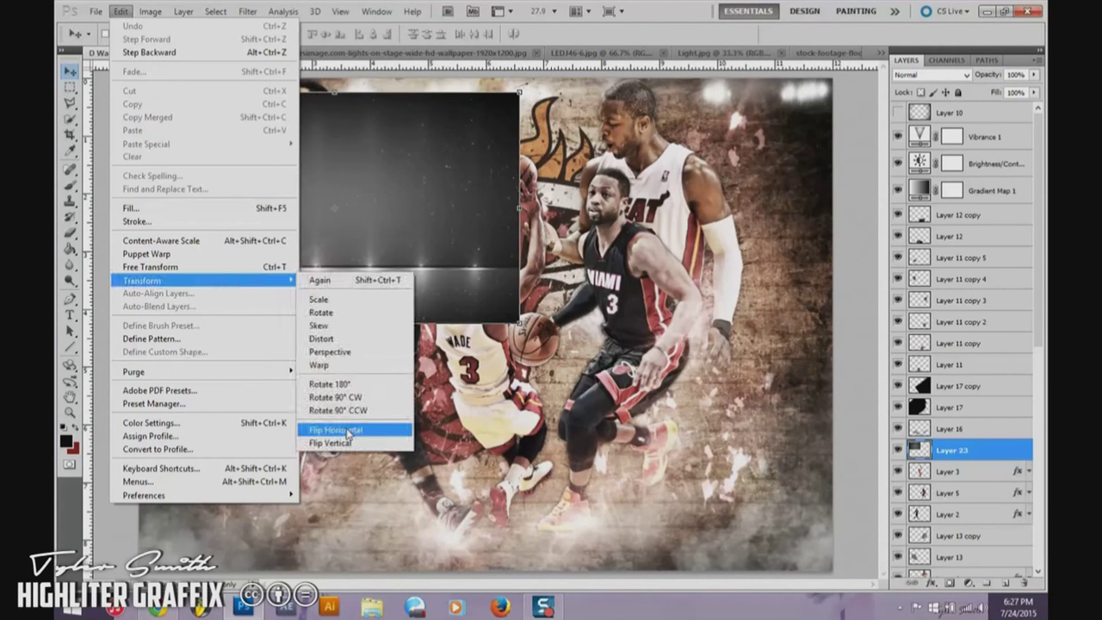
pyautogui.click(336, 430)
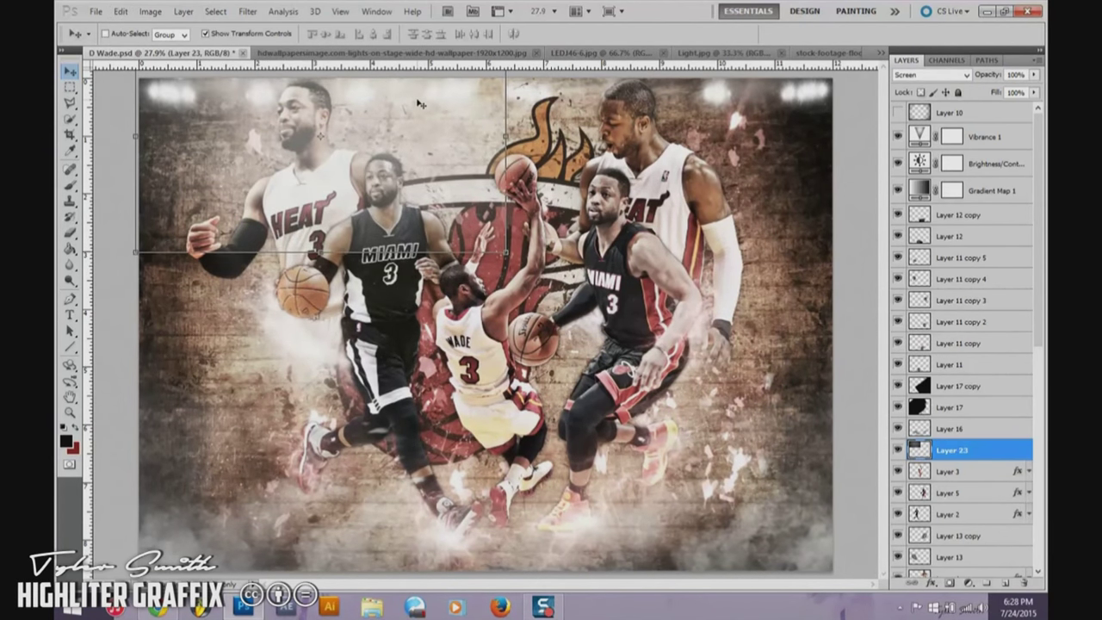
pyautogui.press('b')
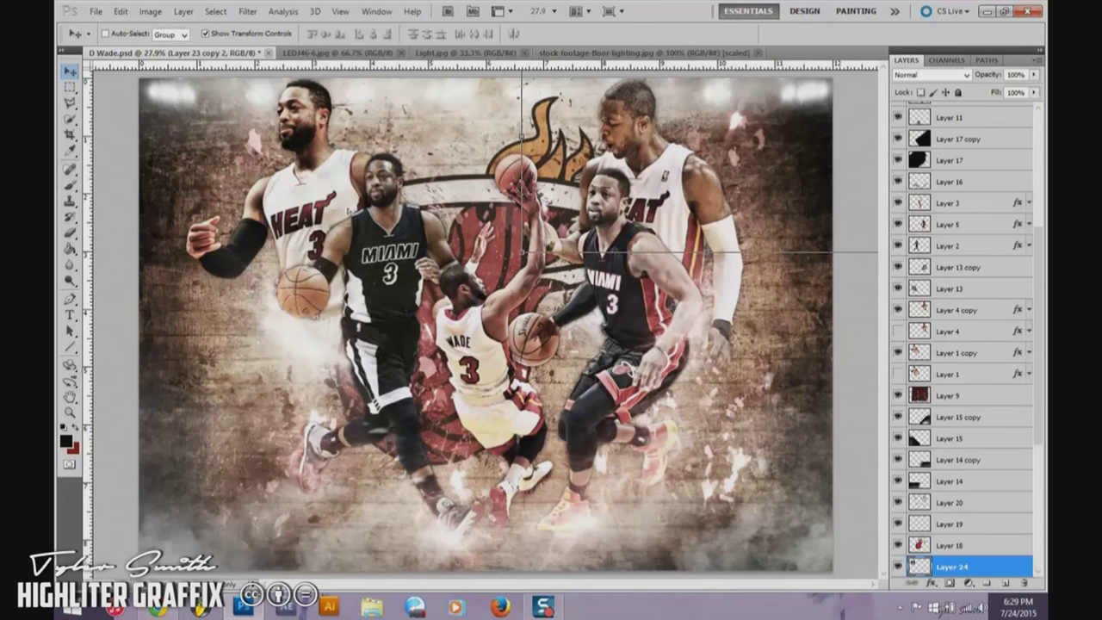
# - Bring a lighting image in as Layer 24, raise it, stretch it to fill the canvas and set it to Soft Light
pyautogui.moveTo(506, 235); pyautogui.dragTo(297, 129)
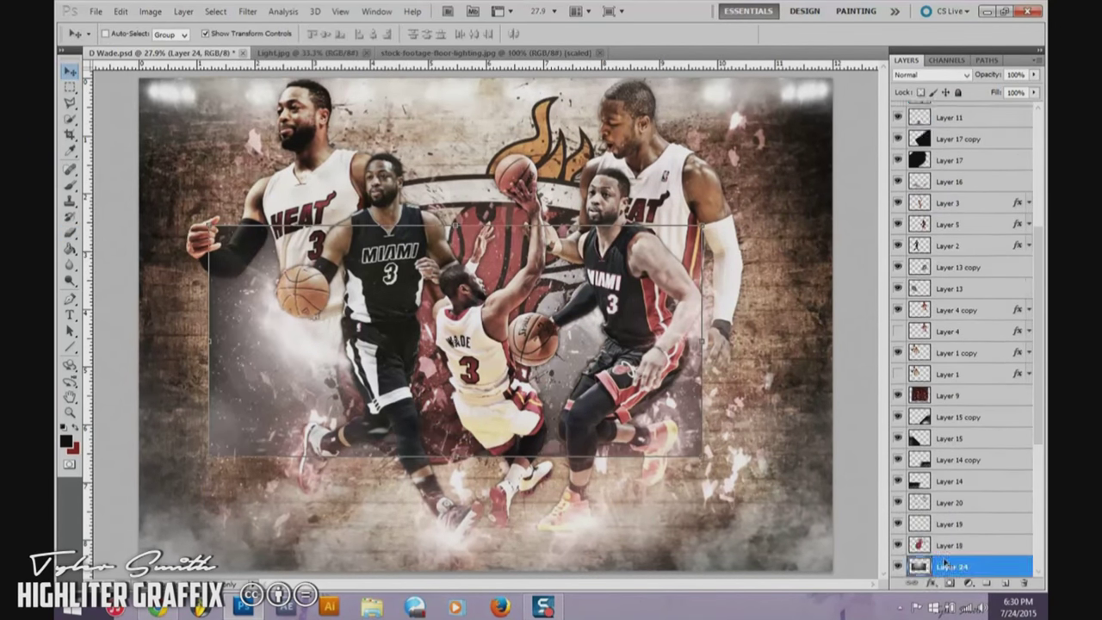
pyautogui.moveTo(944, 564); pyautogui.dragTo(948, 214)
pyautogui.hotkey('ctrl', 't')
pyautogui.moveTo(727, 193); pyautogui.dragTo(839, 193)
pyautogui.moveTo(486, 307); pyautogui.dragTo(487, 571)
pyautogui.click(930, 75)
pyautogui.click(909, 264)
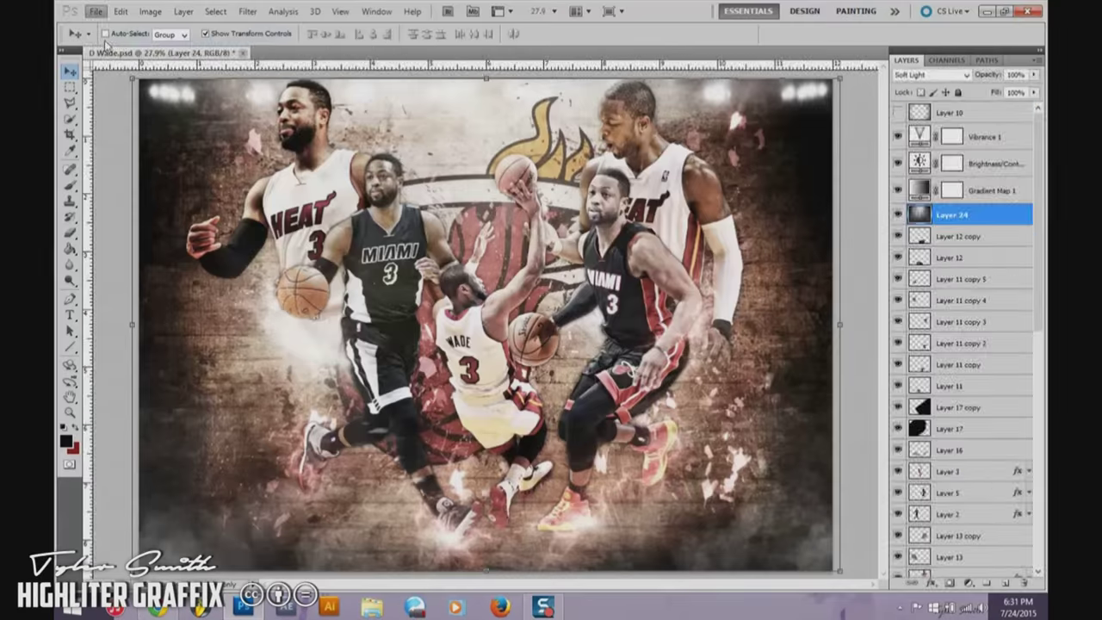
# - Open the Video Watermark 3 logo, shrink it to about a quarter size and merge the two logo layers
pyautogui.hotkey('ctrl', 'o')
pyautogui.scroll(-3, 434, 239)
pyautogui.doubleClick(448, 524)
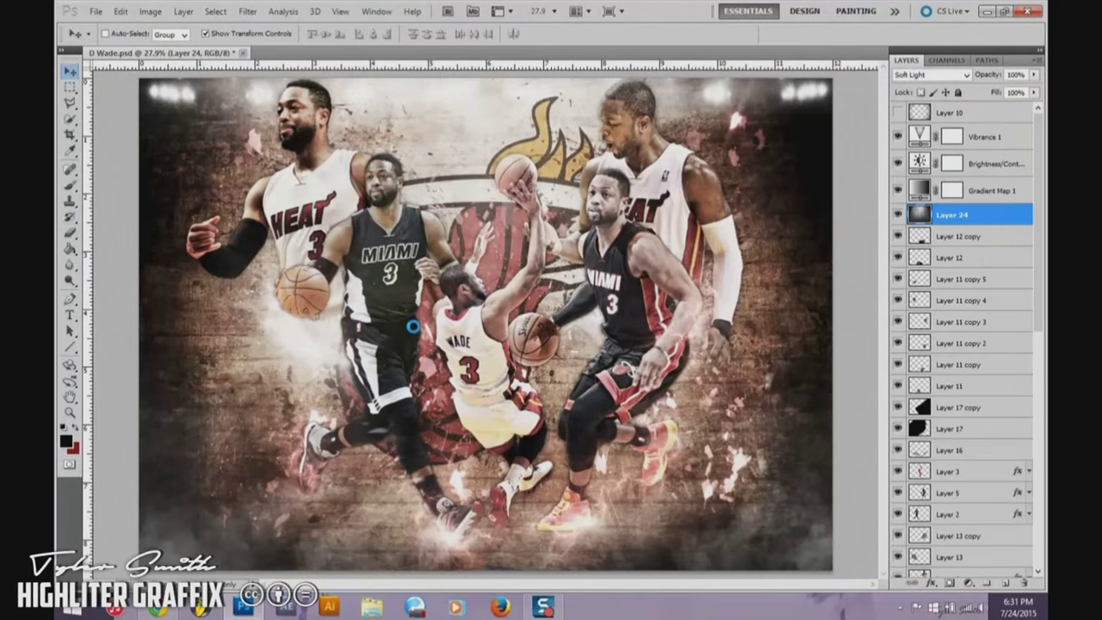
pyautogui.hotkey('ctrl', 'v')
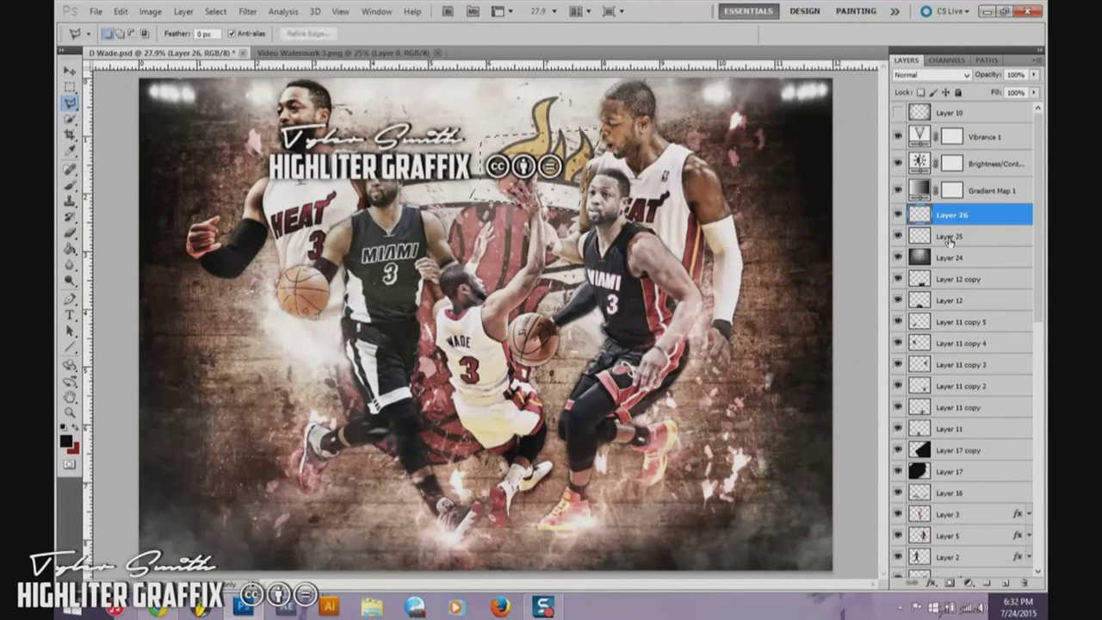
pyautogui.keyDown('shift'); pyautogui.click(947, 236); pyautogui.keyUp('shift')
pyautogui.hotkey('ctrl', 't')
pyautogui.moveTo(564, 181); pyautogui.dragTo(405, 182)
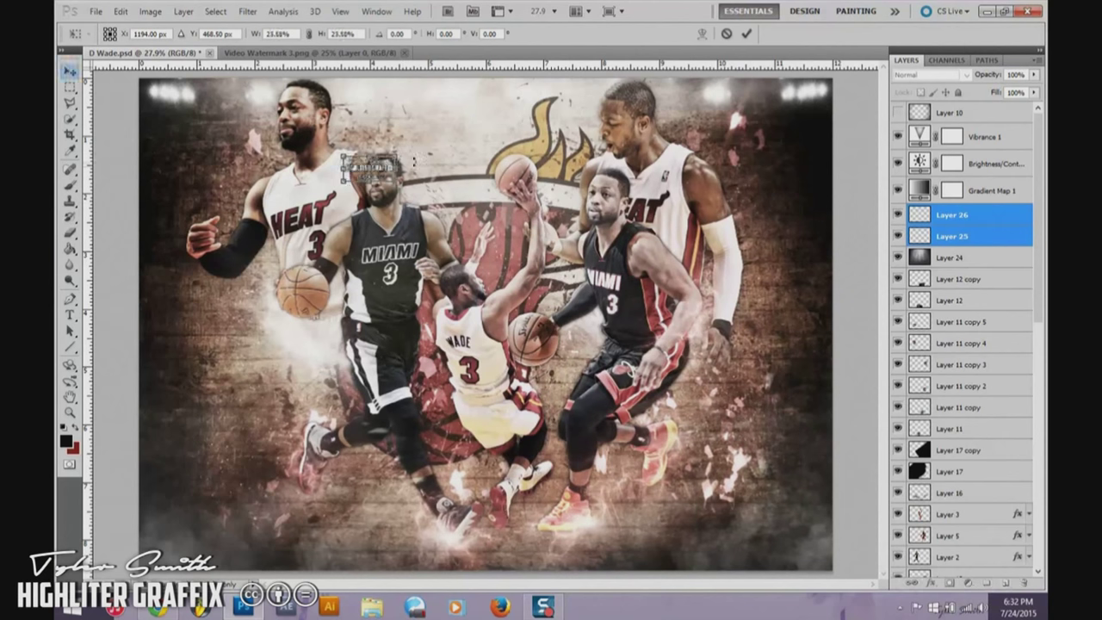
pyautogui.press('Return')
pyautogui.hotkey('ctrl', 'e')
pyautogui.click(965, 284)
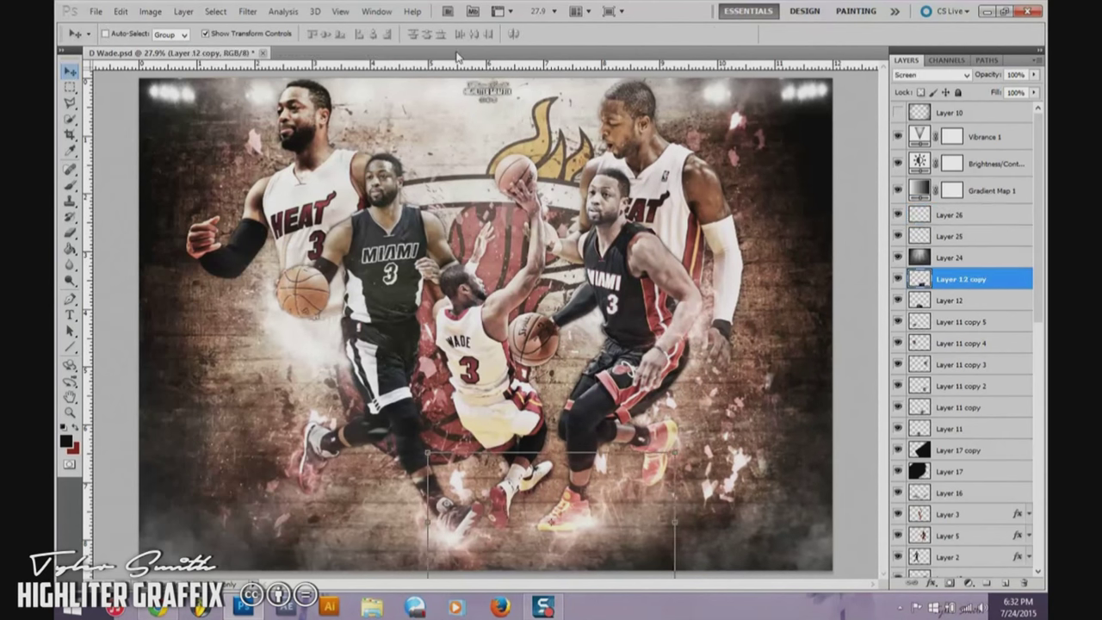
# - Place Photo Filter 1 just above Gradient Map 1 and add a Curves adjustment
pyautogui.hotkey('ctrl', 'o')
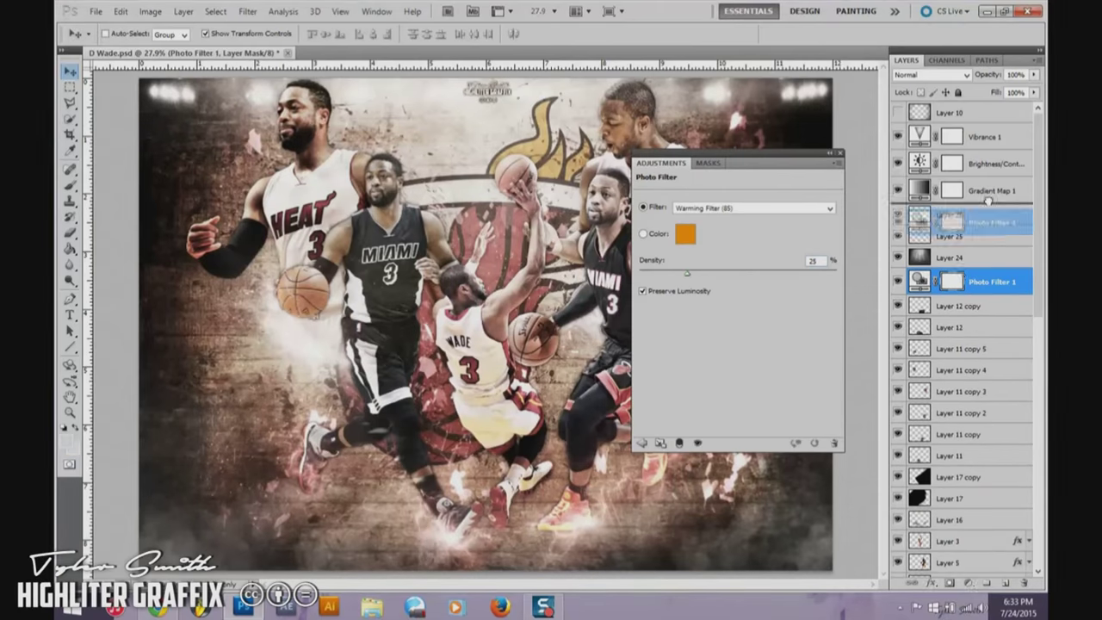
pyautogui.moveTo(988, 200); pyautogui.dragTo(995, 181)
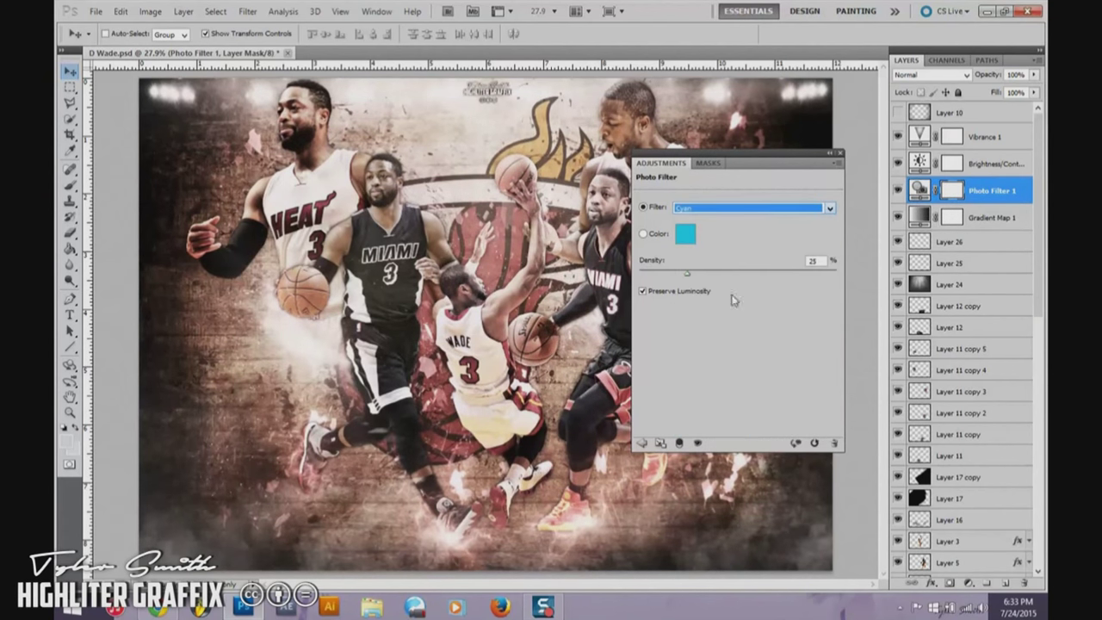
pyautogui.click(838, 152)
pyautogui.click(967, 583)
pyautogui.click(997, 398)
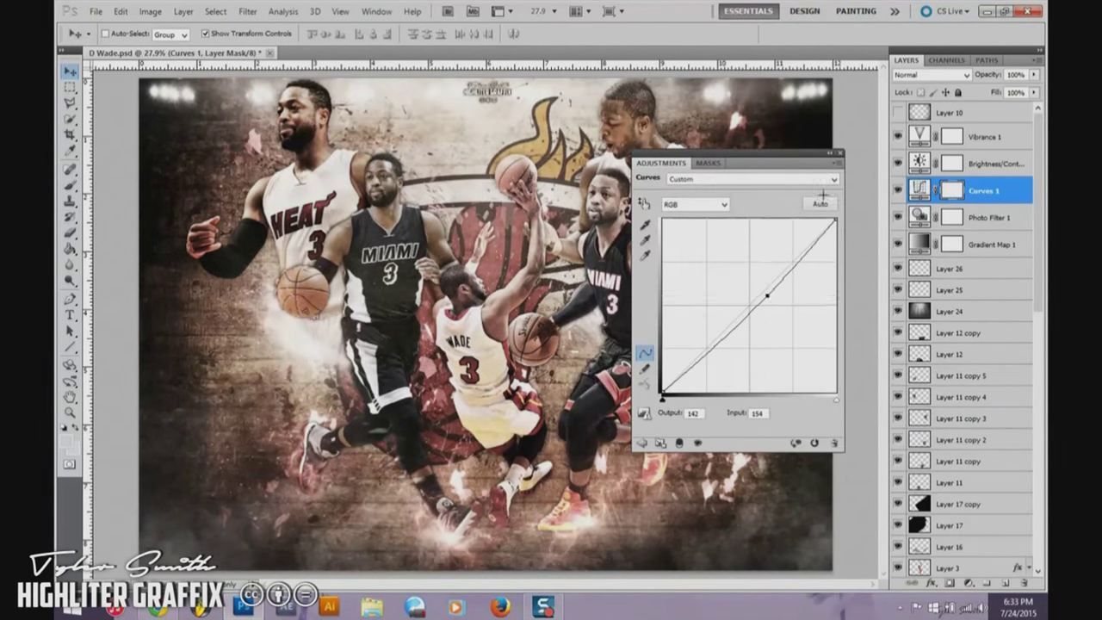
pyautogui.click(838, 152)
# - Add Gradient Map 2 in Overlay with 11% fill, then open GFX Pack.psd
pyautogui.click(967, 583)
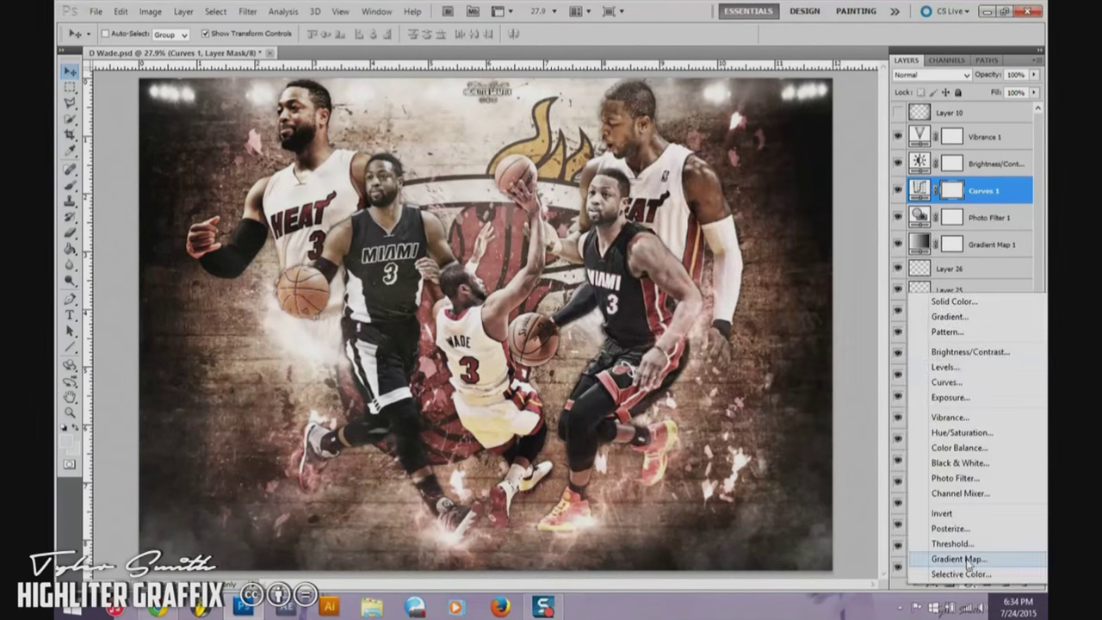
pyautogui.click(939, 558)
pyautogui.click(838, 152)
pyautogui.hotkey('shift', 'alt', 'o')
pyautogui.moveTo(1035, 92); pyautogui.dragTo(973, 112)
pyautogui.click(898, 110)
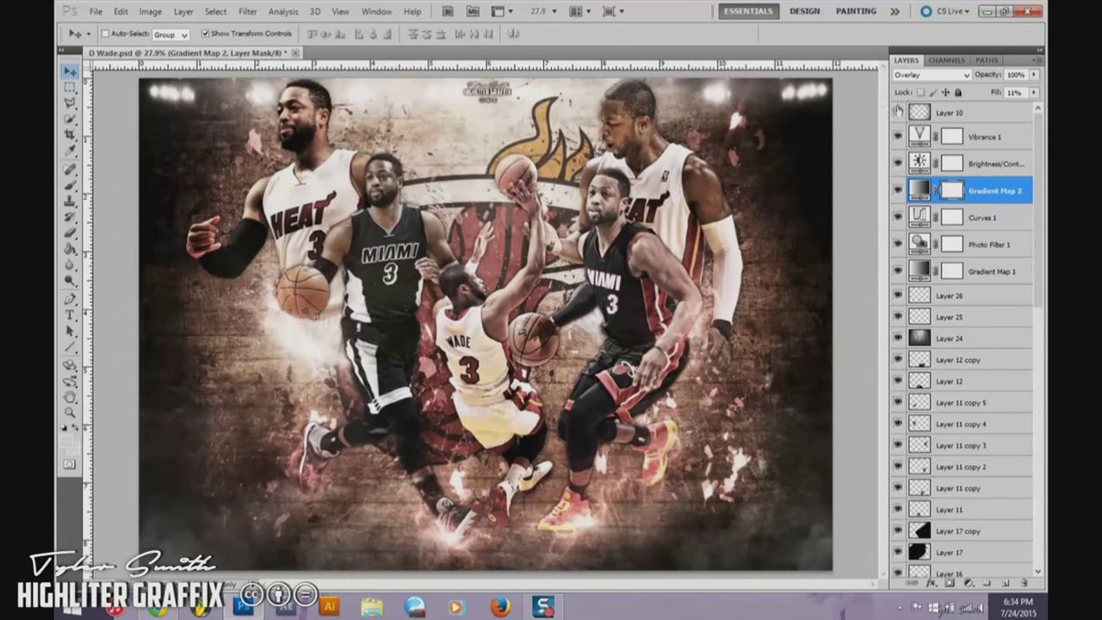
pyautogui.hotkey('ctrl', 'o')
pyautogui.doubleClick(804, 344)
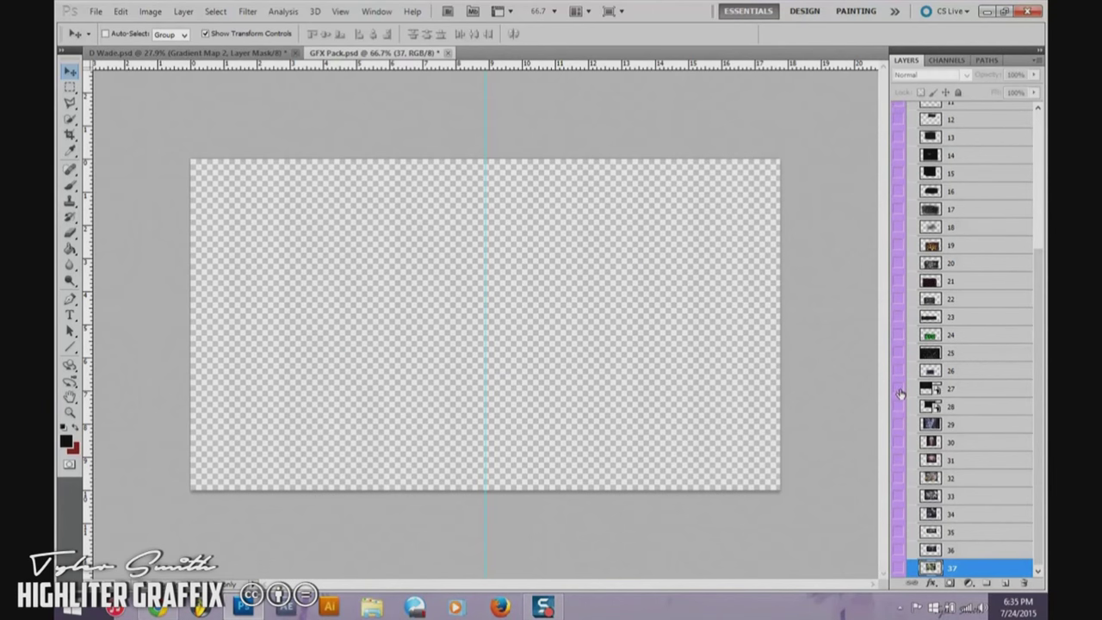
# - Open the Abstract 7 and Abstract 9 fire images from the Abstracts & Splatters folder
pyautogui.hotkey('ctrl', 'o')
pyautogui.doubleClick(168, 94)
pyautogui.moveTo(1018, 120)
pyautogui.mouseDown()
pyautogui.moveTo(1018, 148)
pyautogui.moveTo(1035, 101)
pyautogui.mouseUp()
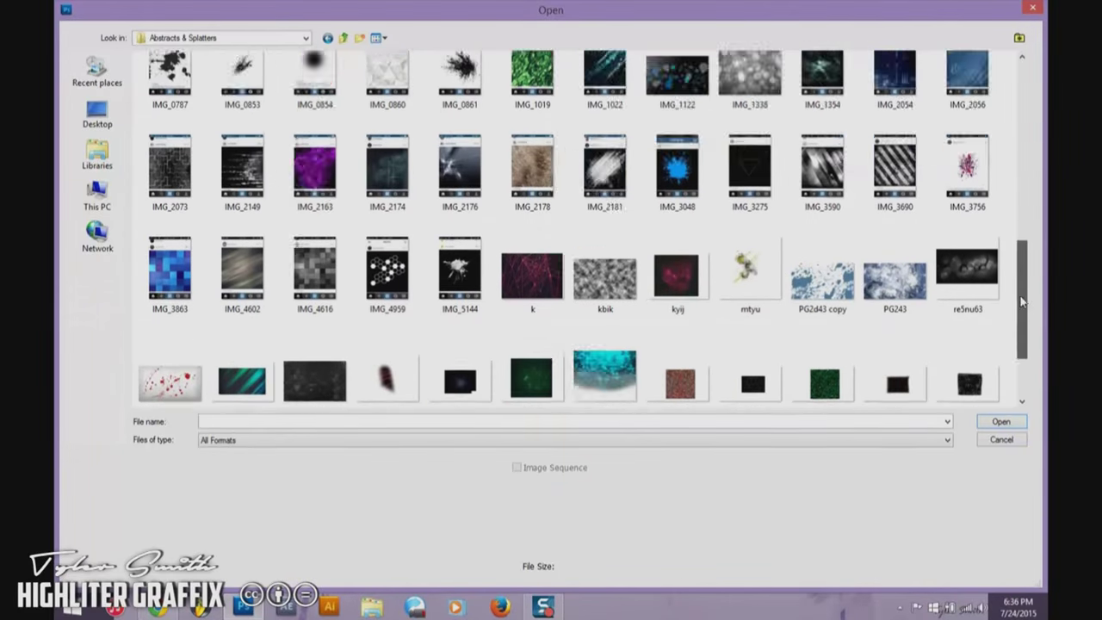
pyautogui.click(315, 202)
pyautogui.keyDown('ctrl'); pyautogui.click(460, 202); pyautogui.keyUp('ctrl')
pyautogui.press('Return')
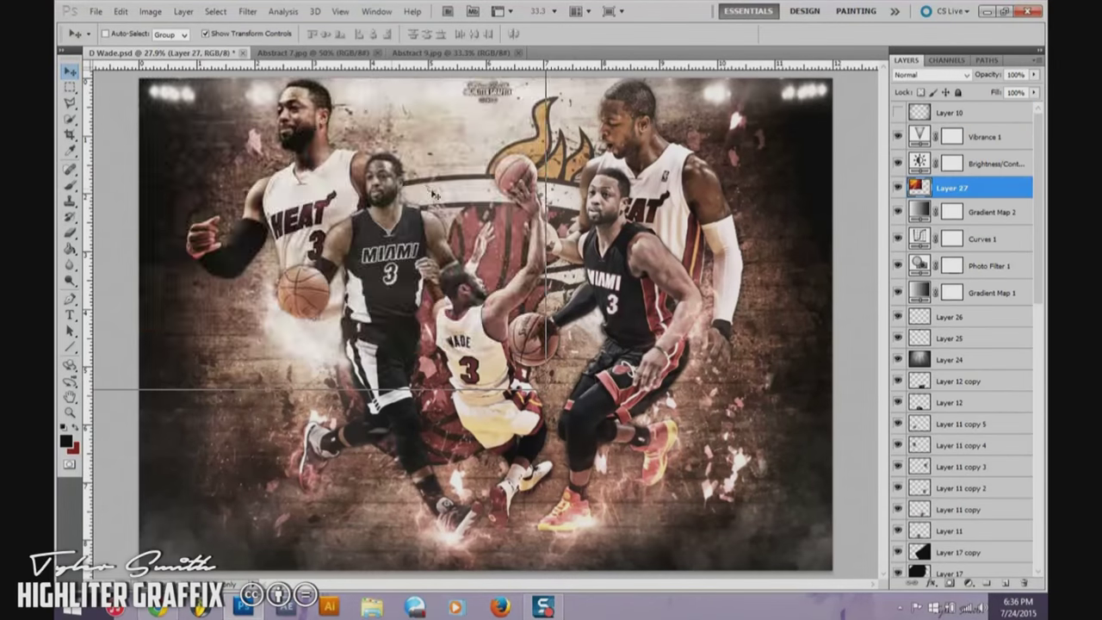
# - Scale the Abstract 7 fire to fill the canvas, change its blend mode and move it below Layer 16
pyautogui.moveTo(754, 400); pyautogui.dragTo(866, 579)
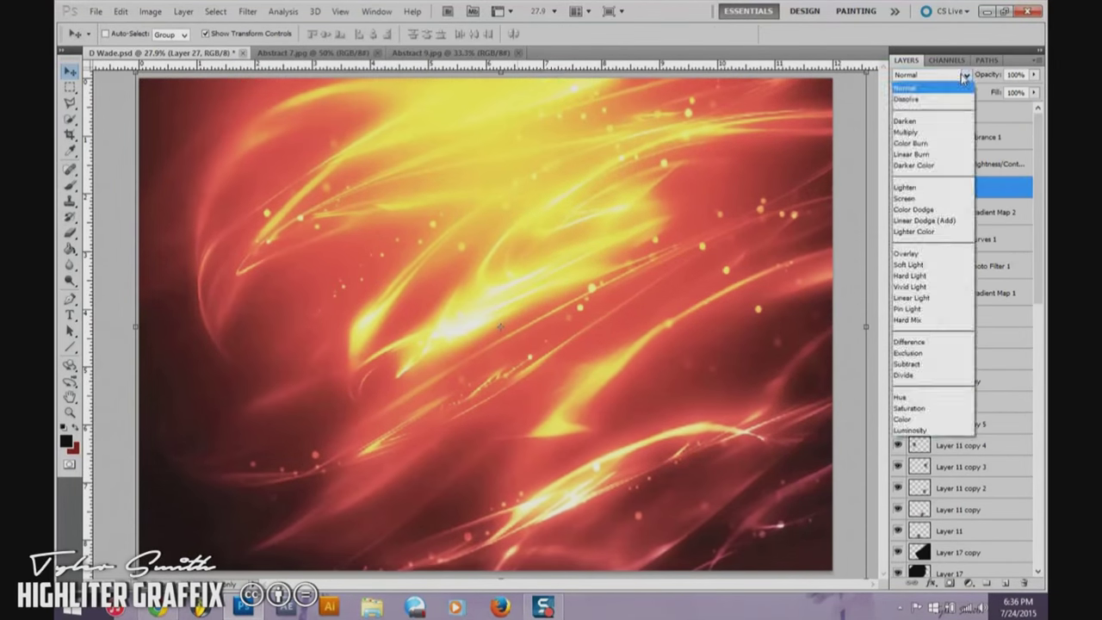
pyautogui.click(930, 75)
pyautogui.click(921, 129)
pyautogui.hotkey('ctrl', '[')
pyautogui.hotkey('ctrl', '[')
pyautogui.hotkey('ctrl', '[')
pyautogui.scroll(-2, 930, 75)
pyautogui.scroll(-2, 930, 75)
pyautogui.scroll(-1, 930, 75)
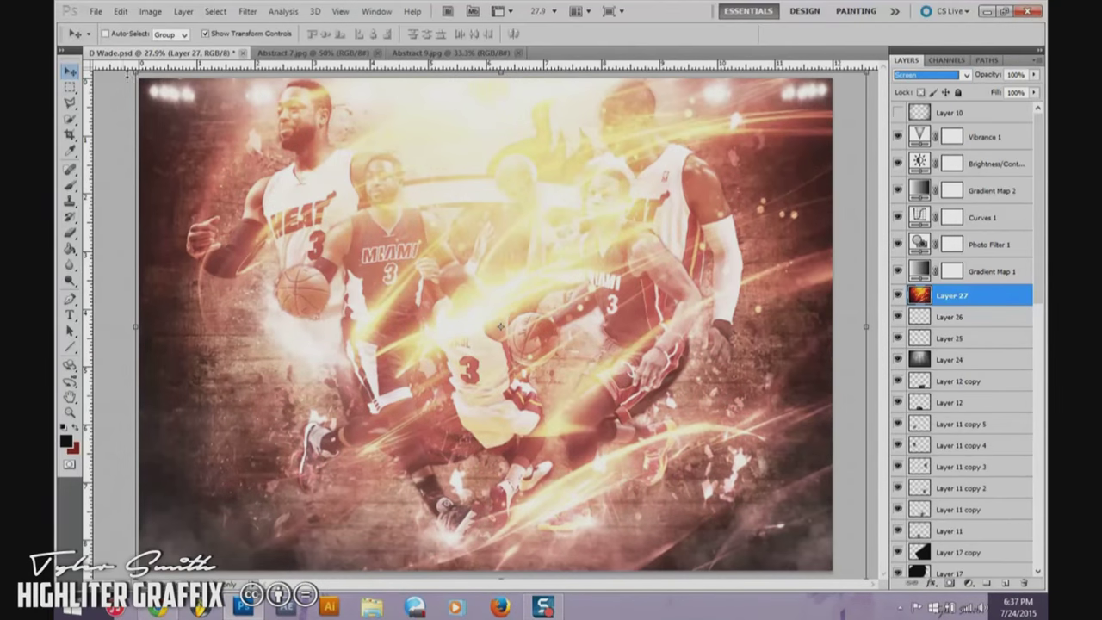
pyautogui.hotkey('ctrl', '[')
pyautogui.hotkey('ctrl', '[')
pyautogui.hotkey('ctrl', '[')
# - Resize the fire layer into the poster's lower middle and duplicate it
pyautogui.hotkey('ctrl', 't')
pyautogui.moveTo(834, 572); pyautogui.dragTo(714, 468)
pyautogui.moveTo(616, 286); pyautogui.dragTo(605, 417)
pyautogui.press('Return')
pyautogui.hotkey('ctrl', 'j')
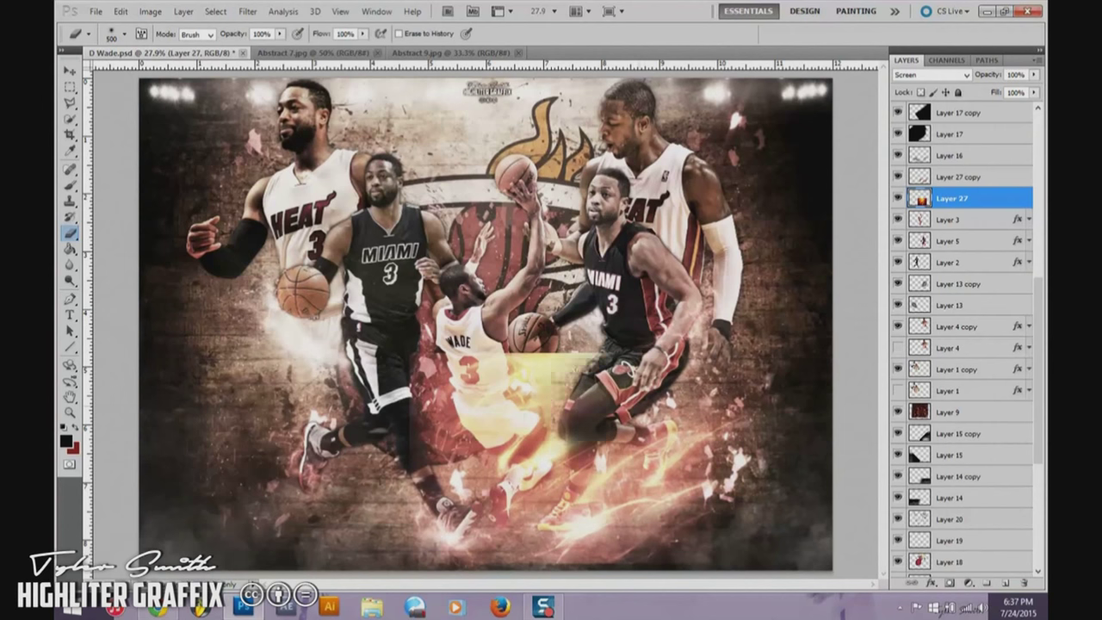
pyautogui.press('b')
# - Bring the Abstract 9 fire over the right side, duplicate it, and erase it off the centre and right players
pyautogui.press('v')
pyautogui.click(422, 53)
pyautogui.moveTo(344, 302); pyautogui.dragTo(164, 52)
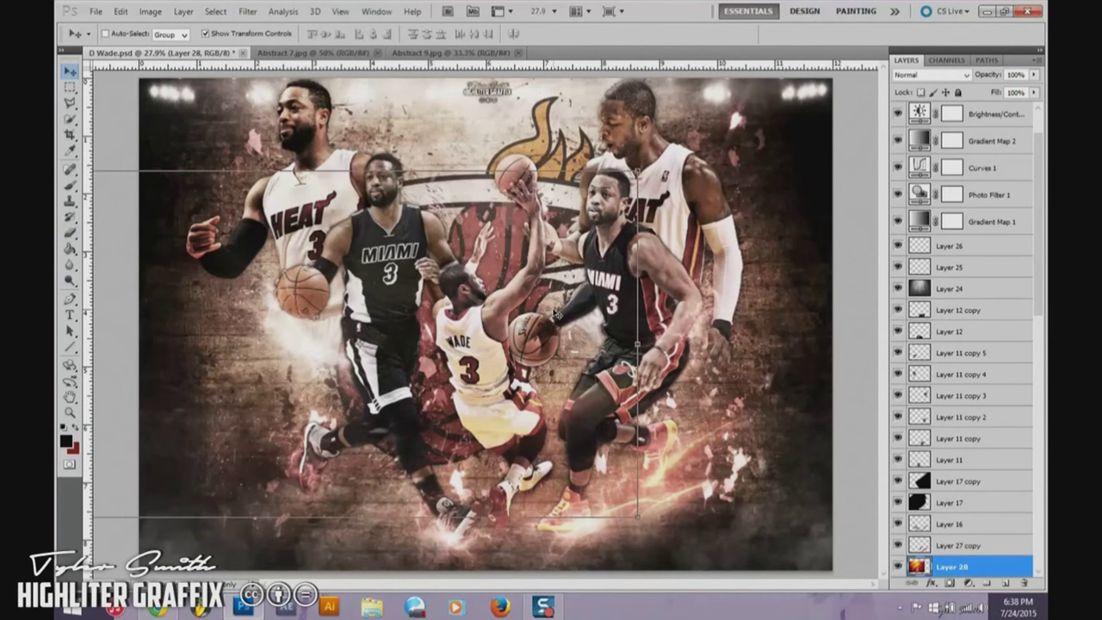
pyautogui.hotkey('ctrl', 't')
pyautogui.moveTo(362, 344); pyautogui.dragTo(686, 230)
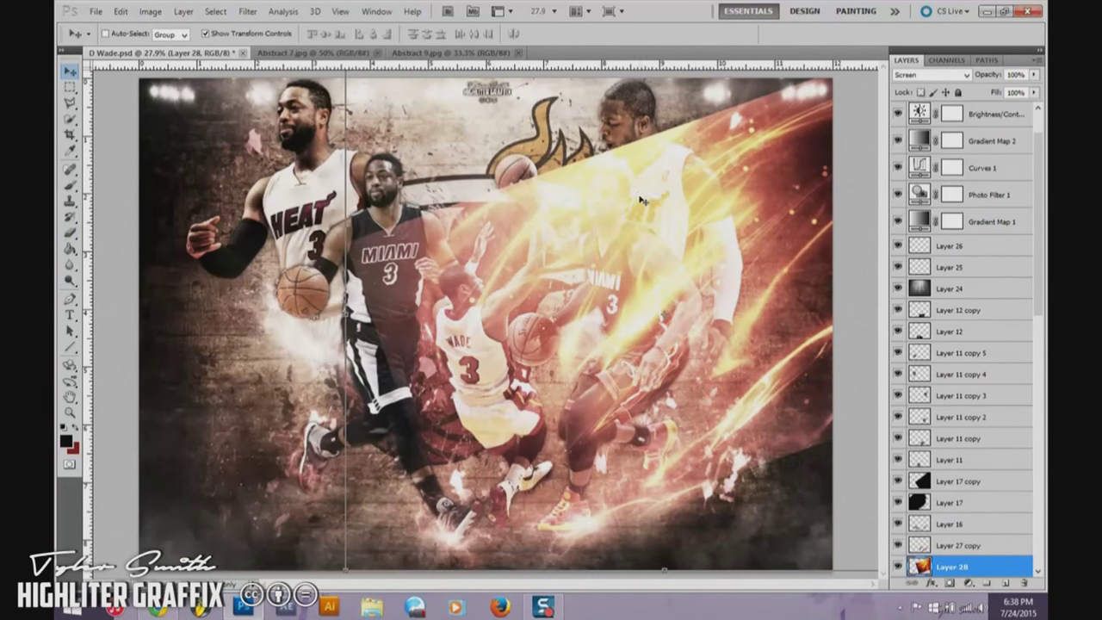
pyautogui.press('Return')
pyautogui.hotkey('ctrl', 'j')
pyautogui.press('b')
pyautogui.hotkey('alt', '[')
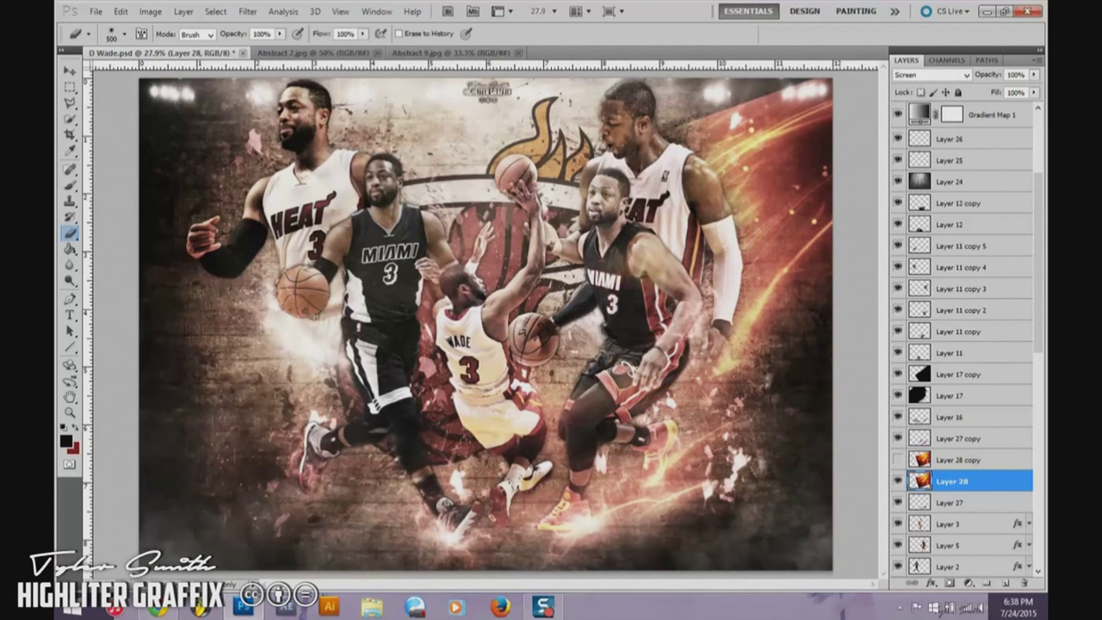
pyautogui.moveTo(465, 439)
pyautogui.mouseDown()
pyautogui.moveTo(444, 297)
pyautogui.moveTo(569, 319)
pyautogui.moveTo(681, 258)
pyautogui.moveTo(740, 121)
pyautogui.mouseUp()
# - Move the Layer 28 copy fire to the left side and erase it off the left and centre players
pyautogui.press('v')
pyautogui.click(960, 460)
pyautogui.click(898, 460)
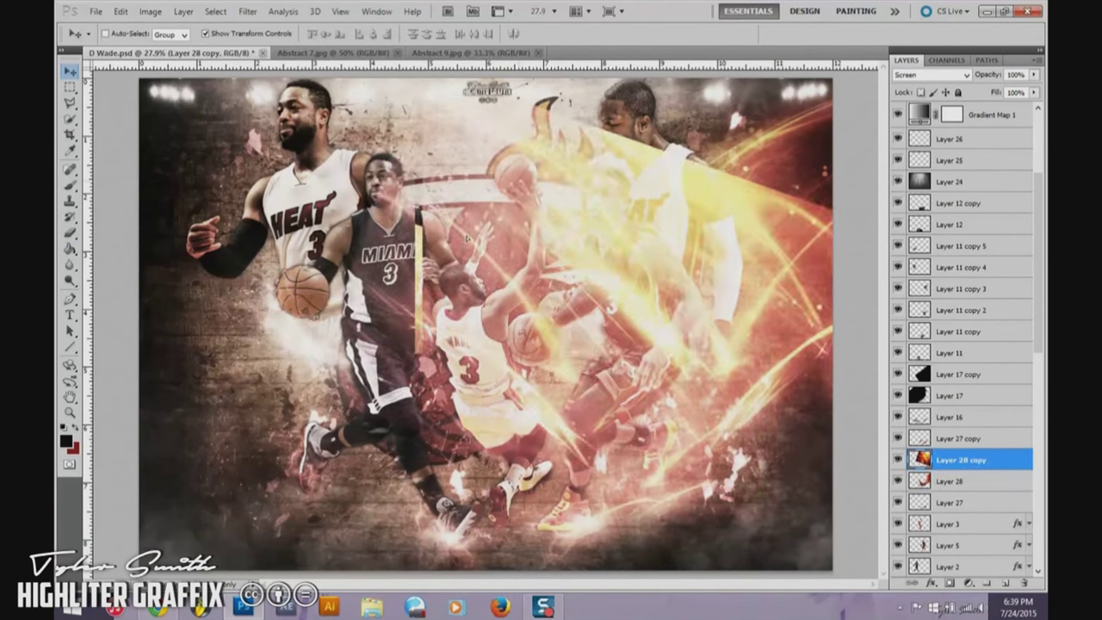
pyautogui.moveTo(646, 246); pyautogui.dragTo(325, 245)
pyautogui.press('e')
pyautogui.moveTo(482, 405); pyautogui.dragTo(517, 259)
pyautogui.moveTo(284, 172); pyautogui.dragTo(474, 327)
pyautogui.moveTo(345, 258); pyautogui.dragTo(387, 413)
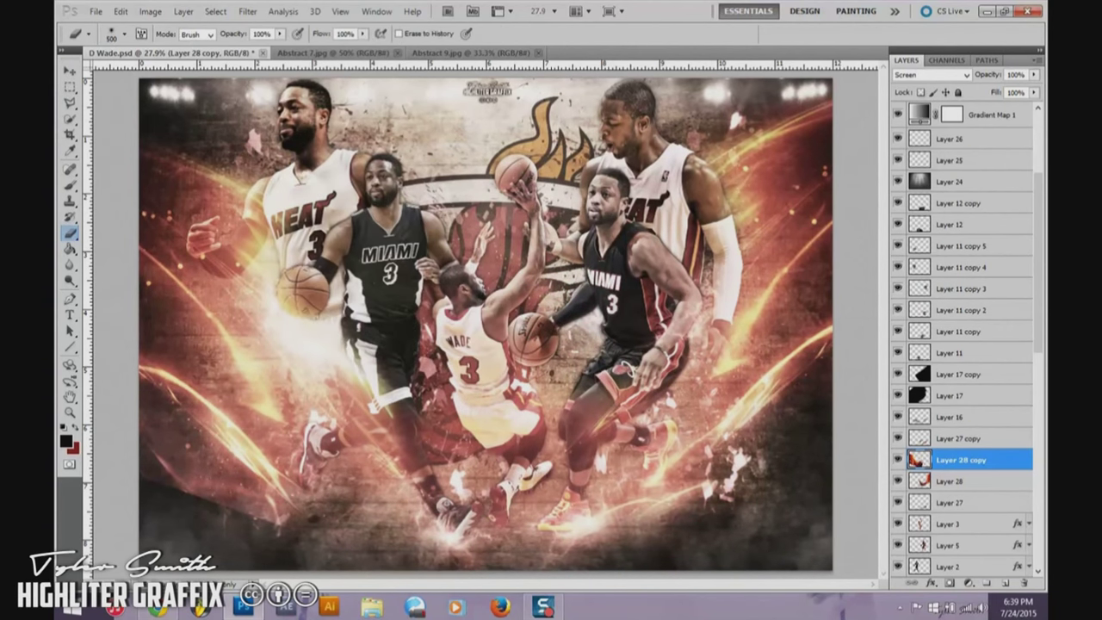
pyautogui.moveTo(258, 474); pyautogui.dragTo(215, 370)
# - Duplicate the lower fire Layer 27 twice and shift the copies toward the lower left
pyautogui.click(948, 502)
pyautogui.hotkey('ctrl', 'j')
pyautogui.click(120, 11)
pyautogui.click(316, 391)
pyautogui.moveTo(316, 392); pyautogui.dragTo(259, 405)
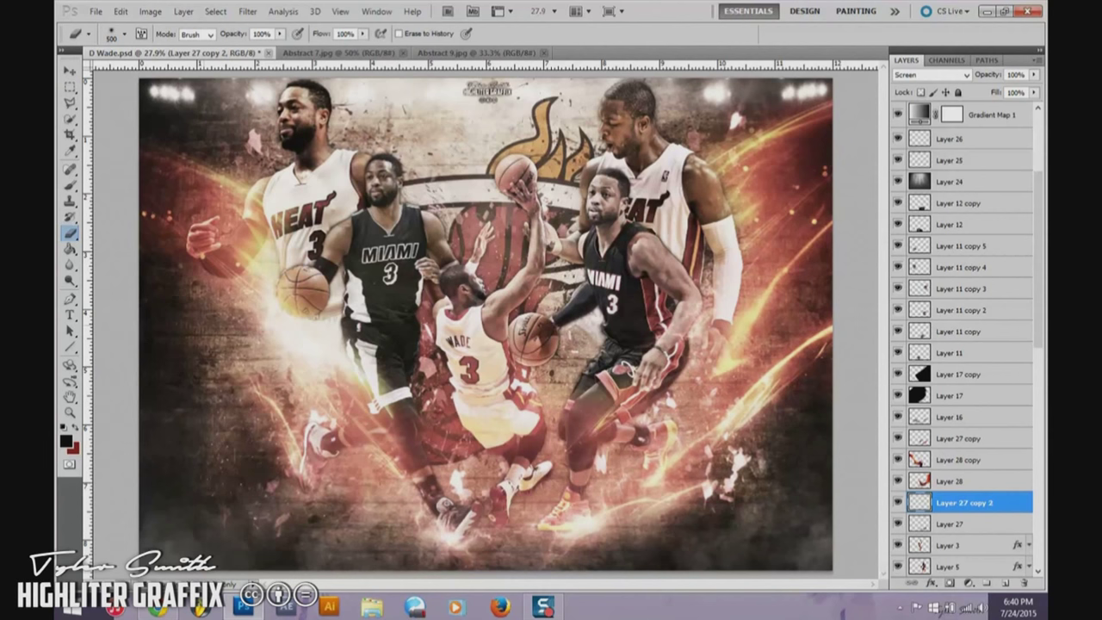
pyautogui.click(1019, 446)
pyautogui.hotkey('ctrl', 'j')
pyautogui.click(121, 12)
pyautogui.click(345, 419)
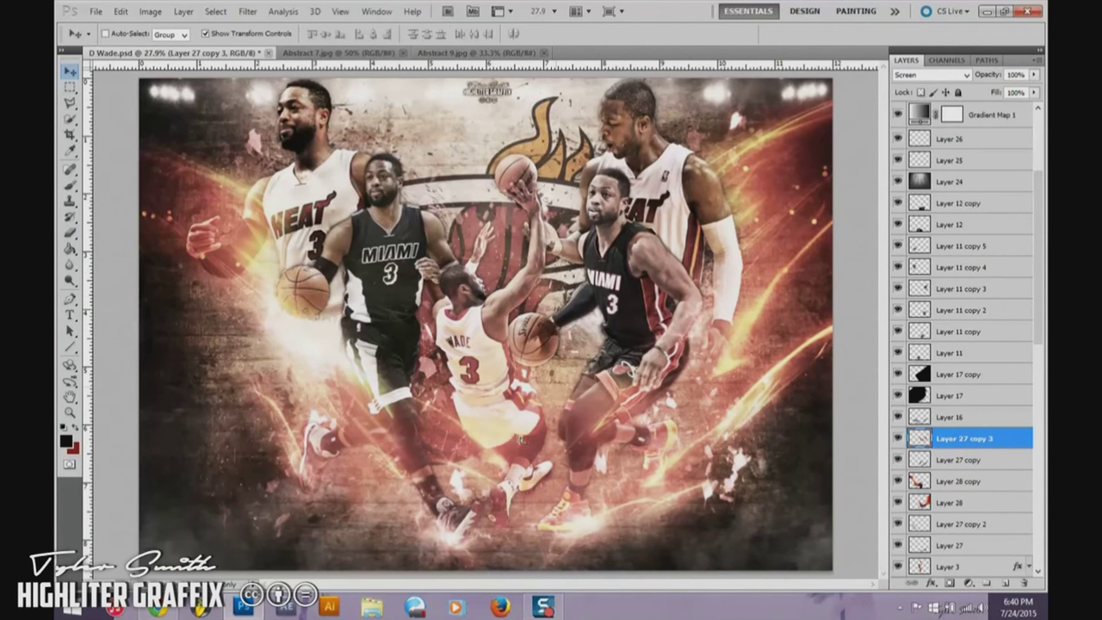
pyautogui.moveTo(634, 394); pyautogui.dragTo(476, 451)
pyautogui.press('Return')
# - Erase the glow off the left player's forearm with a 300 eraser, restore Layer 28 to 100% opacity and brush size 500
pyautogui.press('b')
pyautogui.click(956, 481)
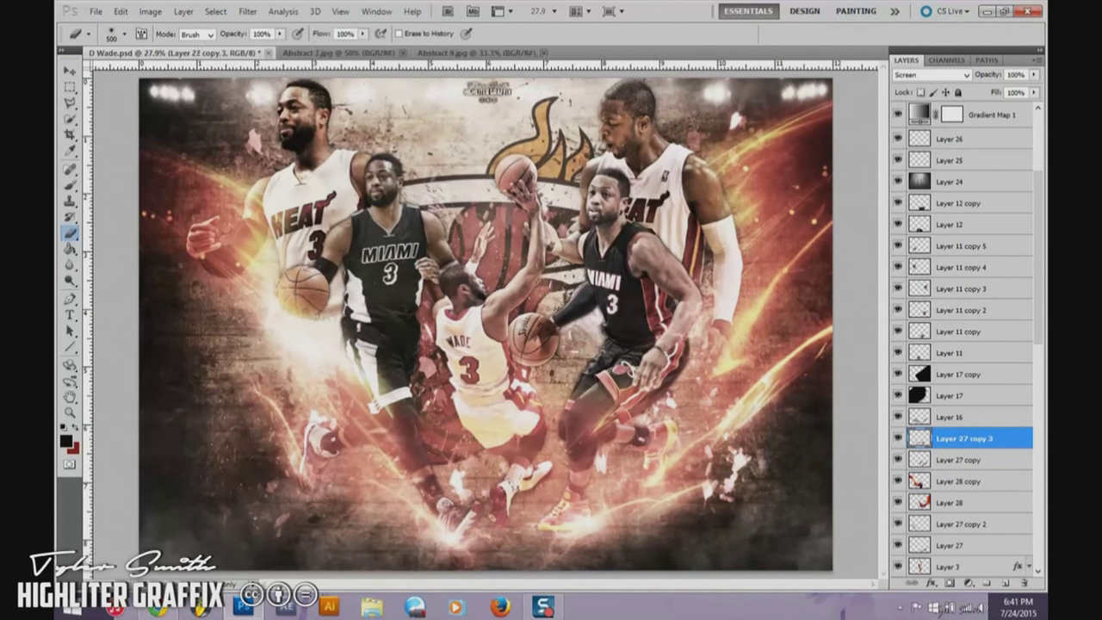
pyautogui.rightClick(148, 98)
pyautogui.moveTo(259, 226); pyautogui.dragTo(202, 254)
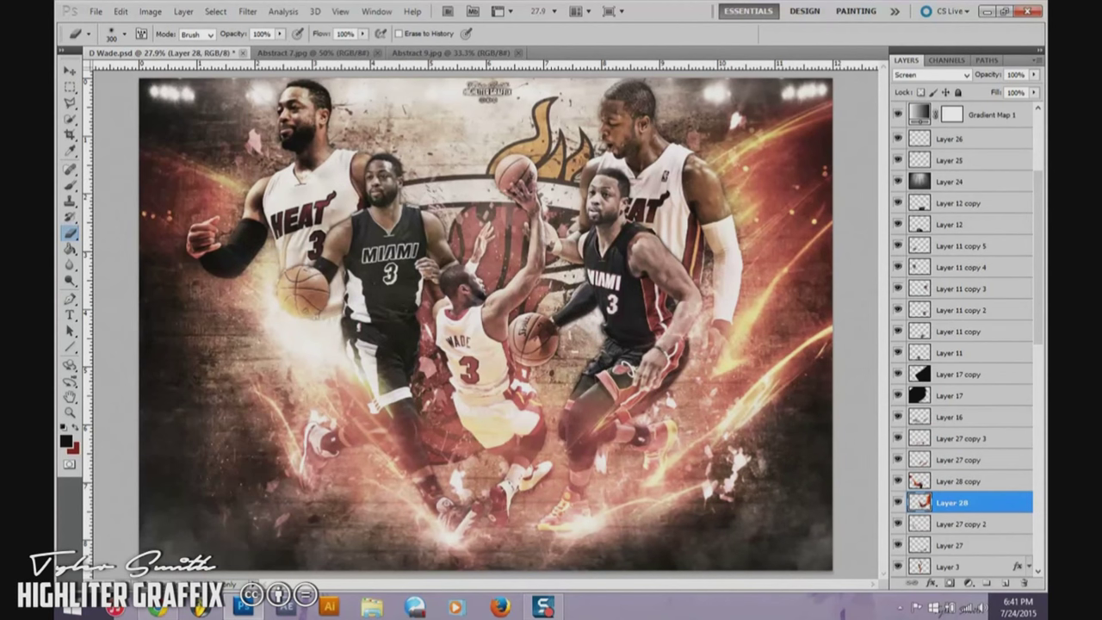
pyautogui.hotkey('alt', '[')
pyautogui.press('0')
pyautogui.click(125, 34)
pyautogui.click(57, 131)
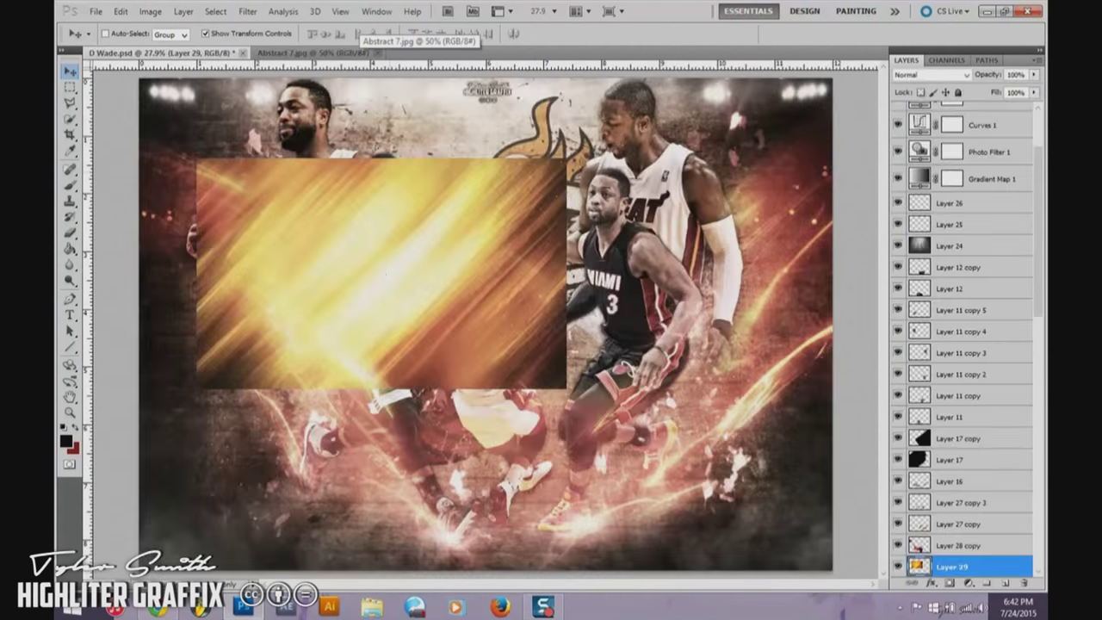
# - Bring the Abstract 9 image into the poster and start stretching it across the top
pyautogui.moveTo(382, 277); pyautogui.dragTo(320, 196)
pyautogui.hotkey('ctrl', 't')
pyautogui.moveTo(504, 197); pyautogui.dragTo(833, 194)
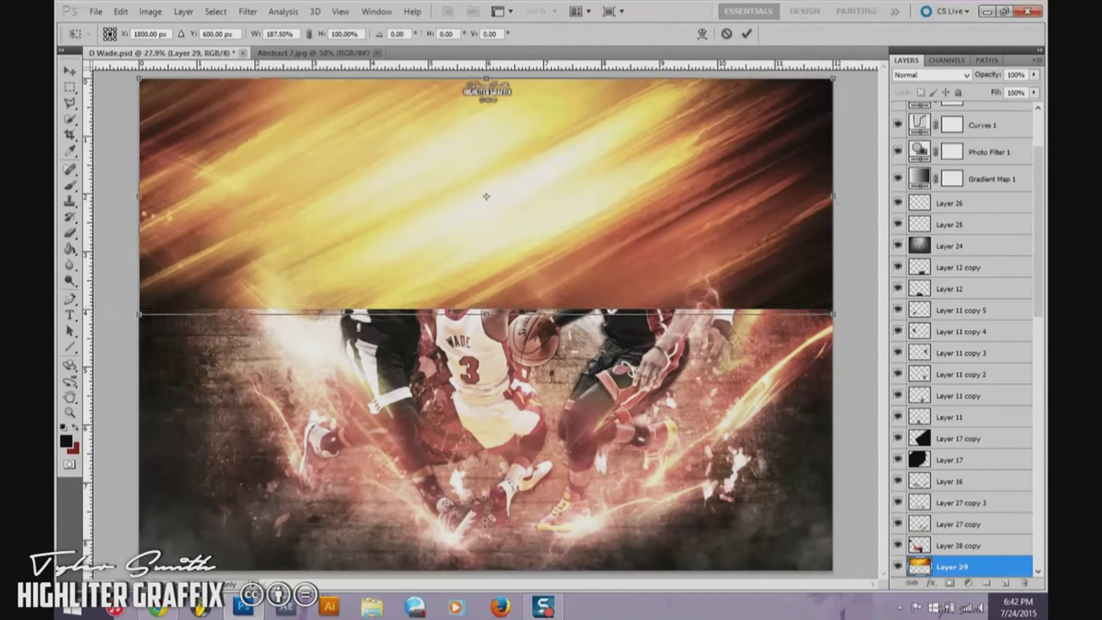
# - Stretch the fire image to fill the canvas, move it behind the players and rename it V2
pyautogui.moveTo(487, 309); pyautogui.dragTo(487, 571)
pyautogui.press('Return')
pyautogui.moveTo(956, 567); pyautogui.dragTo(896, 456)
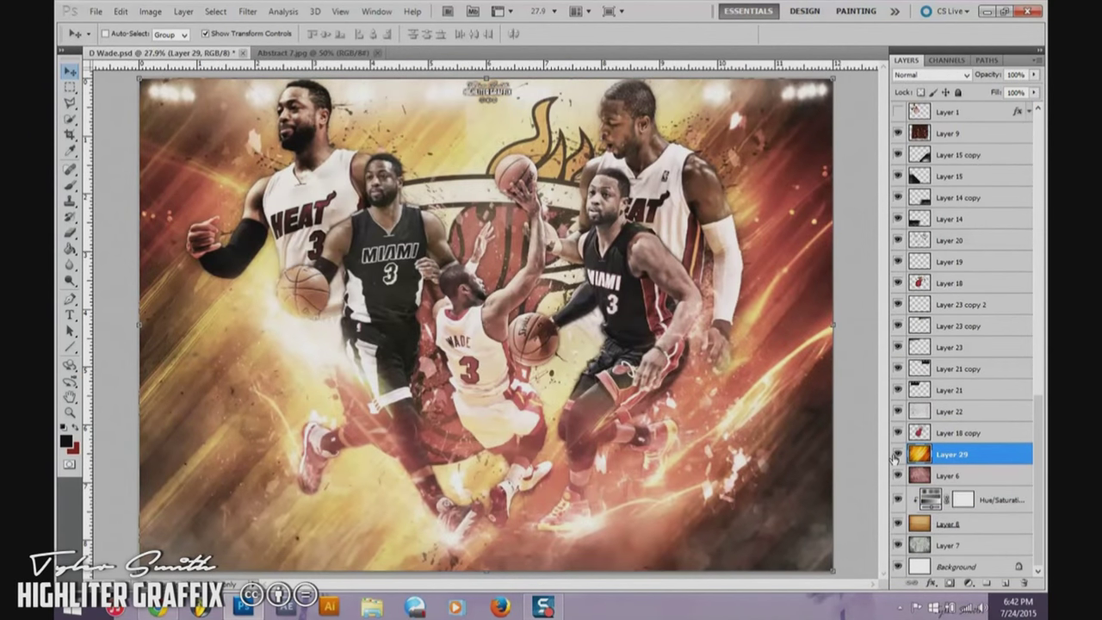
pyautogui.rightClick(965, 454)
pyautogui.click(954, 130)
pyautogui.write('V2')
pyautogui.press('Return')
# - Place a background copy above V2, then step through the five player cutout layers
pyautogui.moveTo(956, 567); pyautogui.dragTo(956, 457)
pyautogui.rightClick(965, 454)
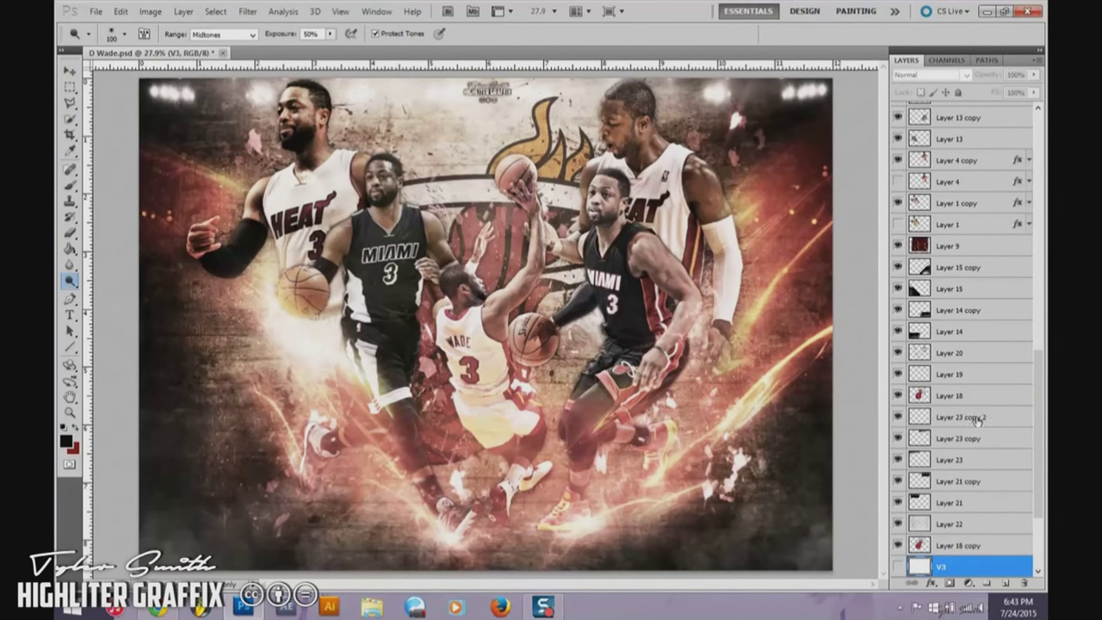
pyautogui.click(961, 203)
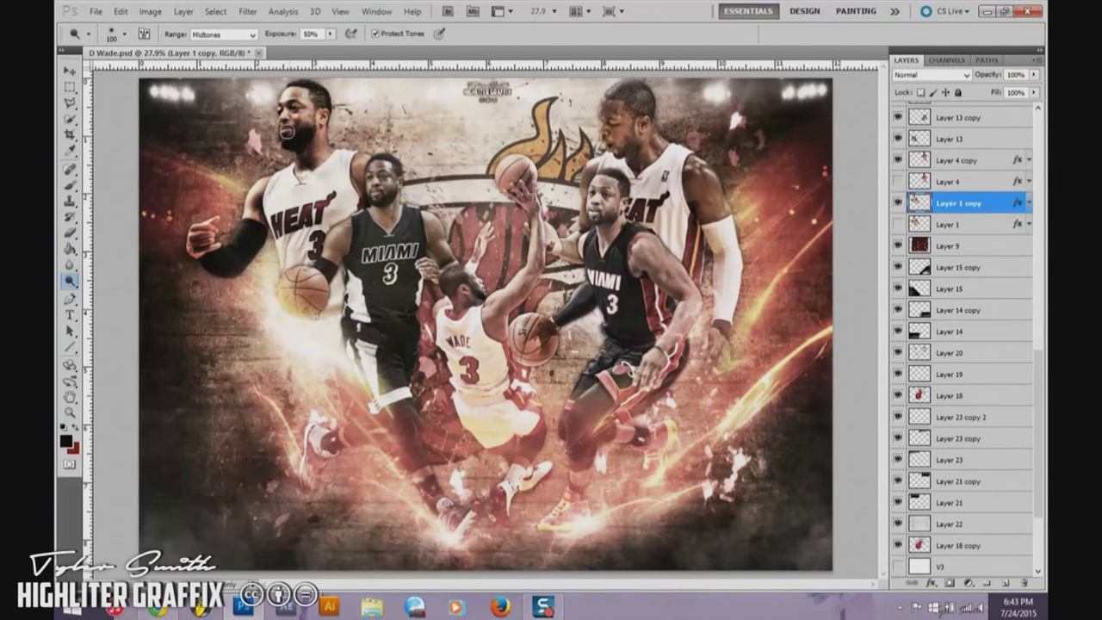
pyautogui.hotkey('alt', ']')
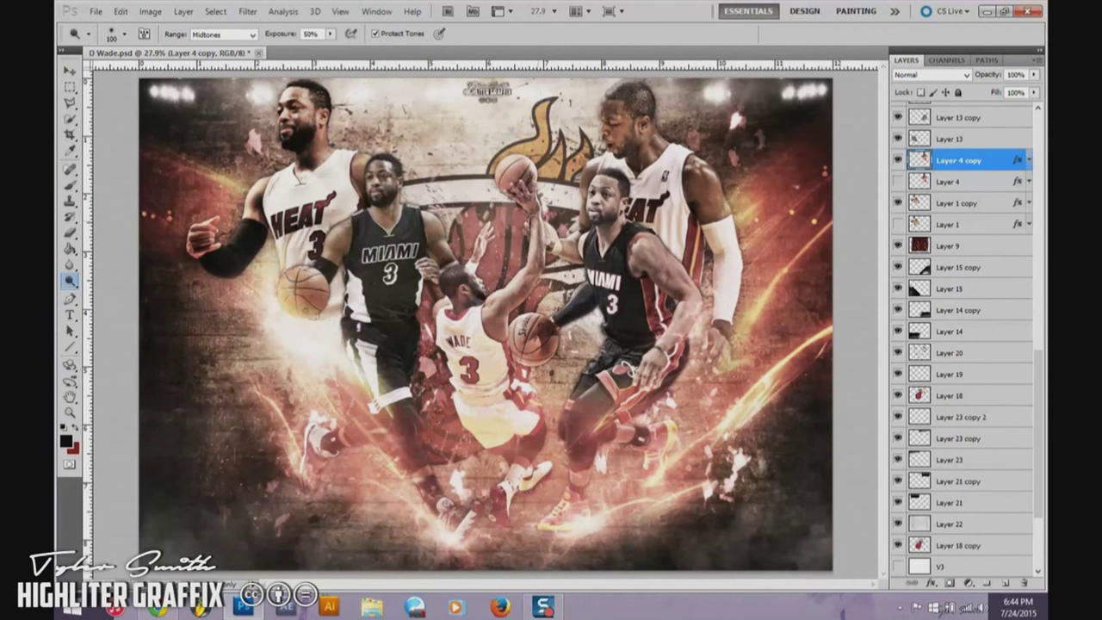
pyautogui.hotkey('alt', ']')
pyautogui.hotkey('alt', ']')
pyautogui.hotkey('alt', ']')
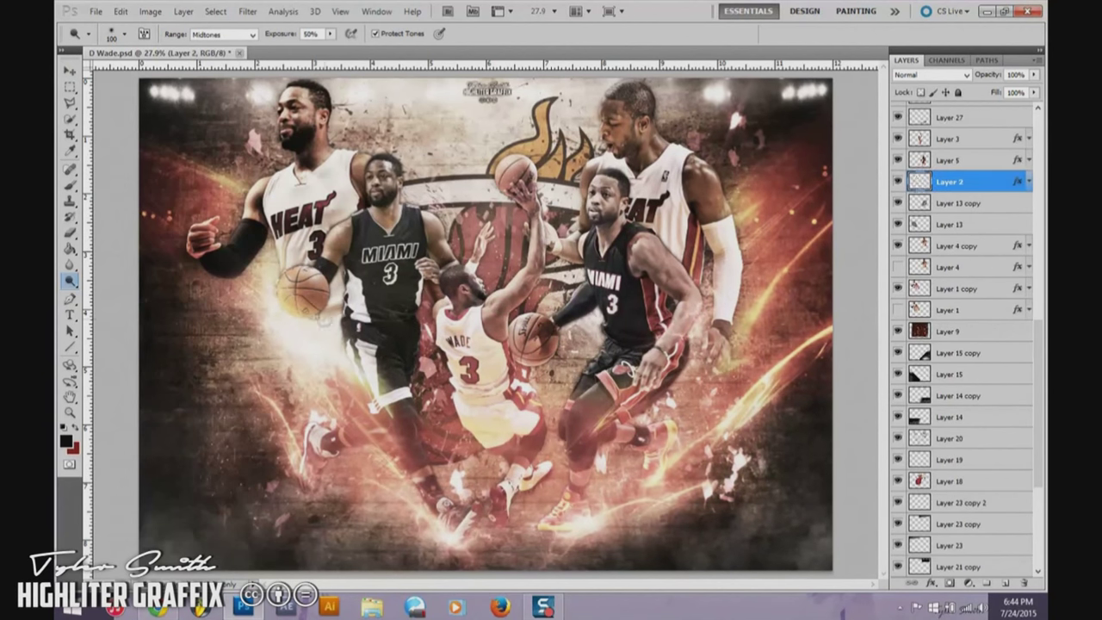
pyautogui.hotkey('alt', ']')
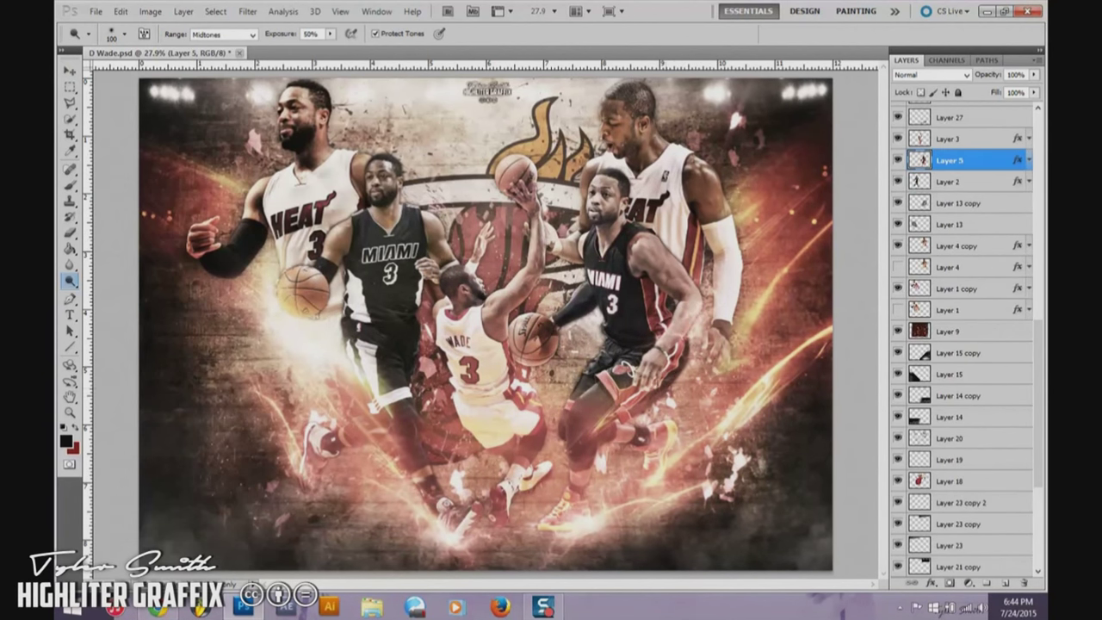
pyautogui.hotkey('alt', ']')
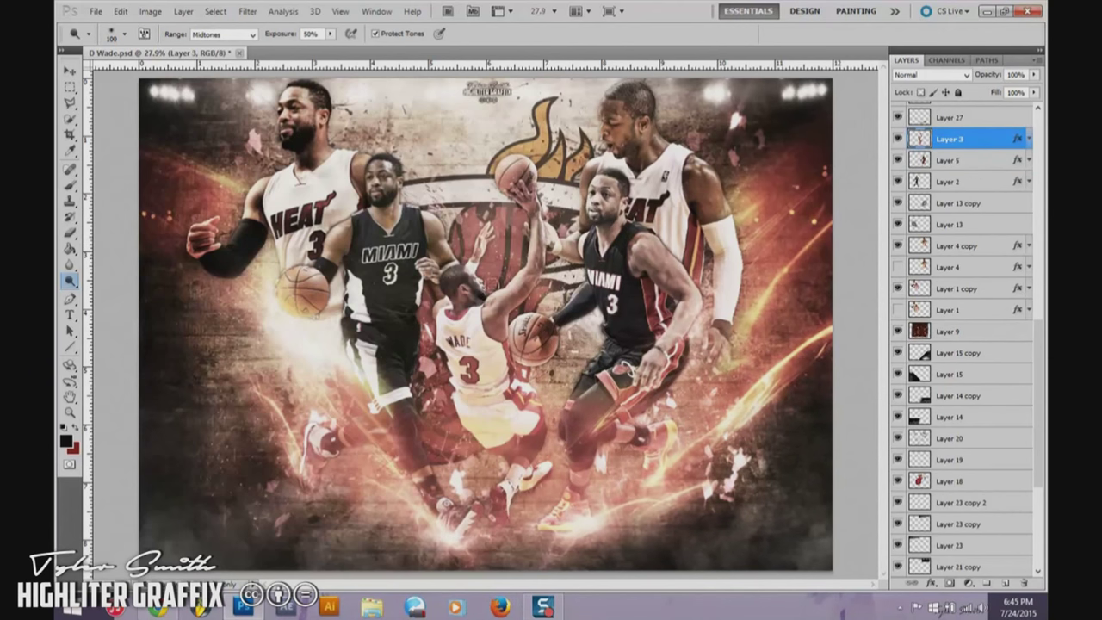
pyautogui.hotkey('alt', '[')
pyautogui.hotkey('alt', '[')
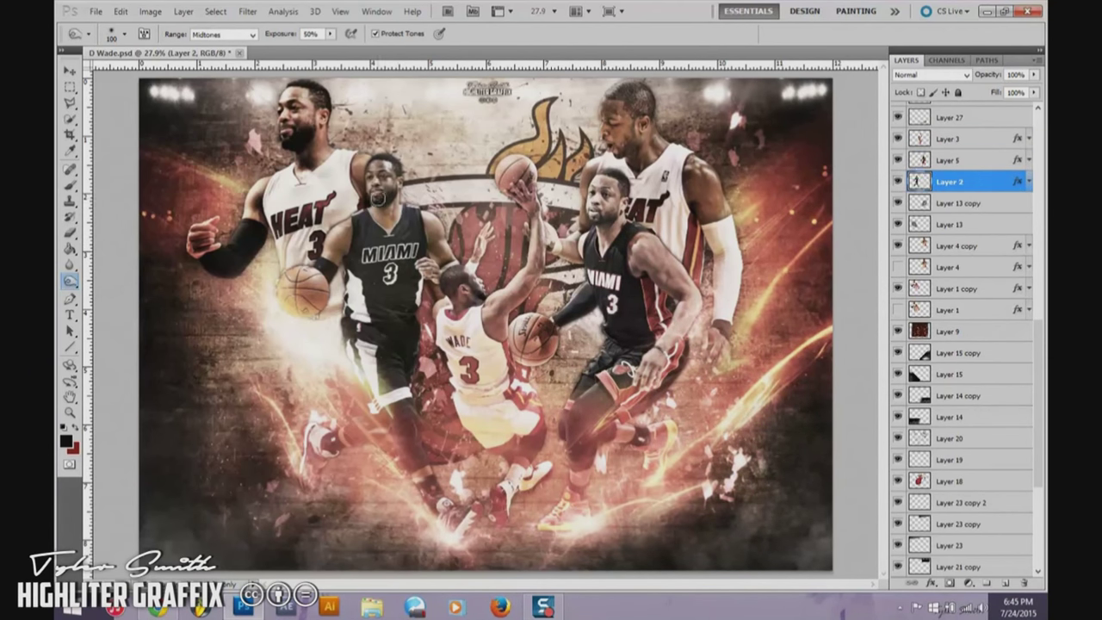
pyautogui.click(948, 247)
# - Select the Layer 1 copy player cutout to show the finished poster versions
pyautogui.click(968, 287)
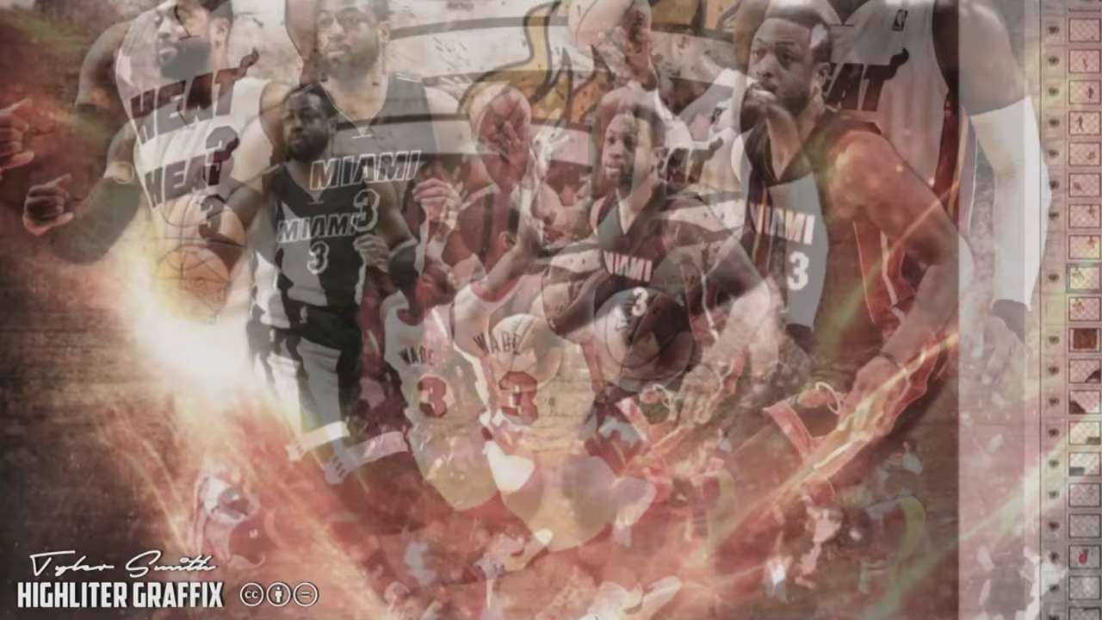